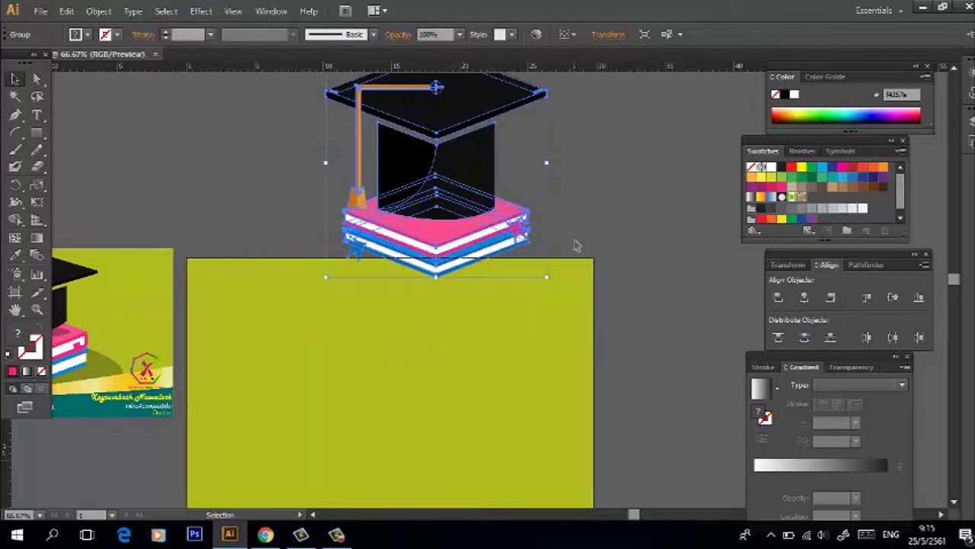
Move the grouped graduation cap and books illustration upward, clear of the green artboard
{"action": "left_click_drag", "start_coordinate": [456, 259], "coordinate": [448, 183]}
{"action": "left_click", "coordinate": [415, 333]}
{"action": "scroll", "coordinate": [343, 333], "scroll_direction": "down", "scroll_amount": 3}
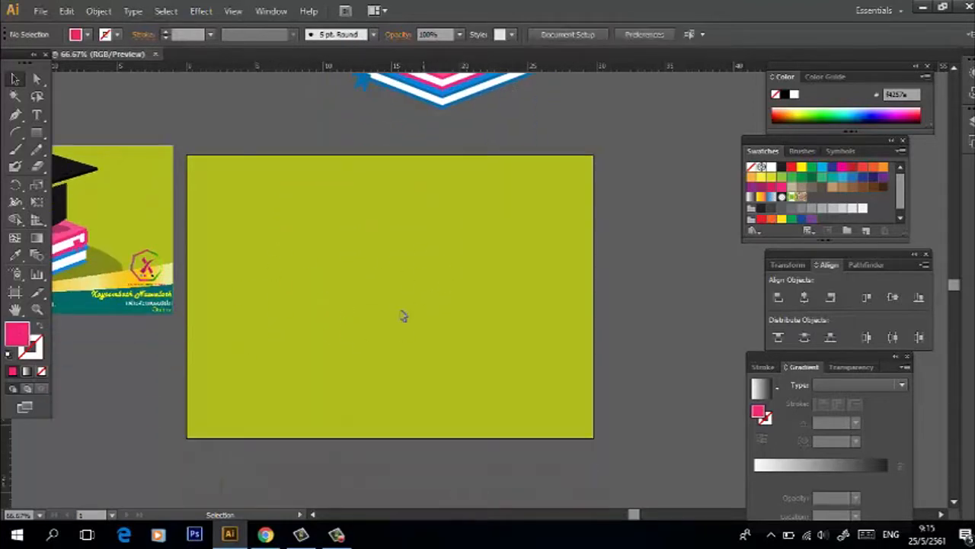
{"action": "left_click", "coordinate": [37, 132]}
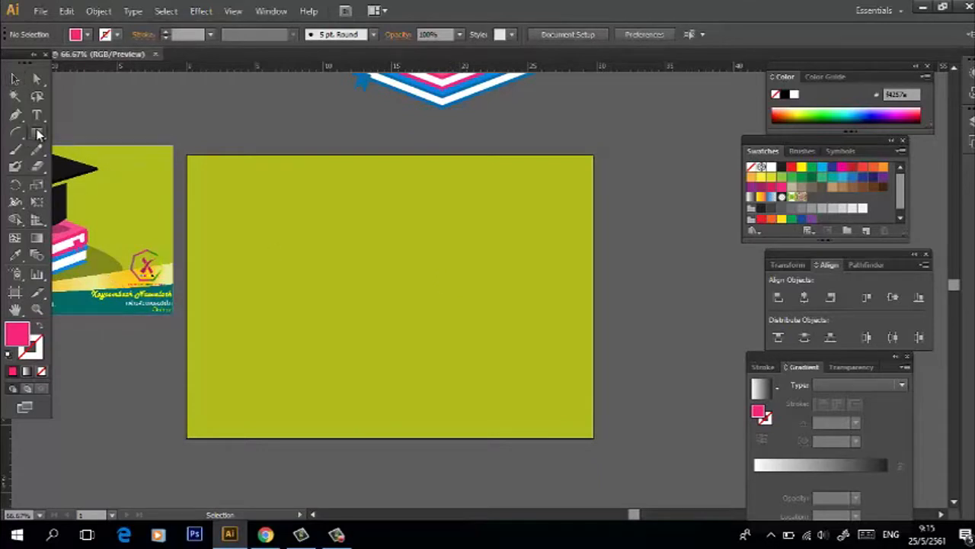
{"action": "left_click_drag", "start_coordinate": [207, 175], "coordinate": [553, 384]}
{"action": "left_click", "coordinate": [15, 79]}
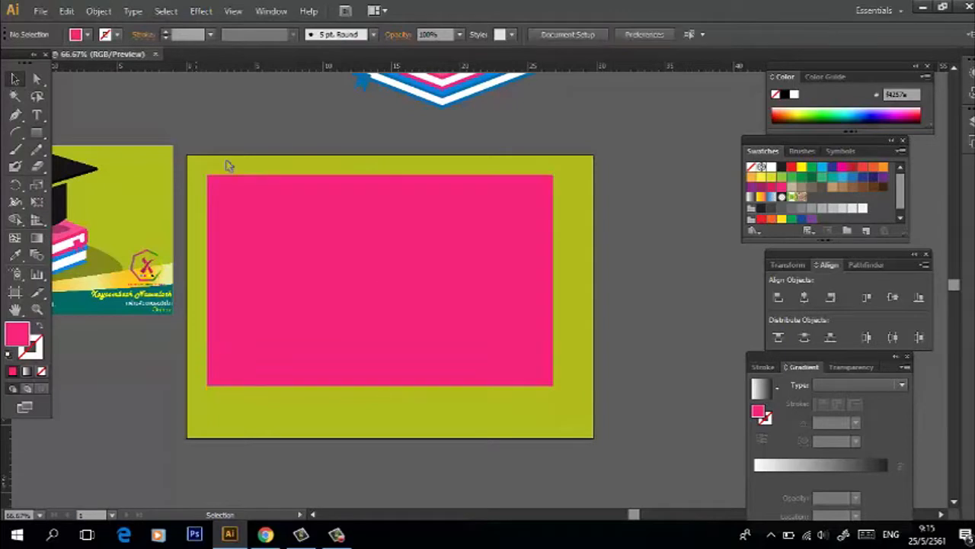
{"action": "key", "text": "Delete"}
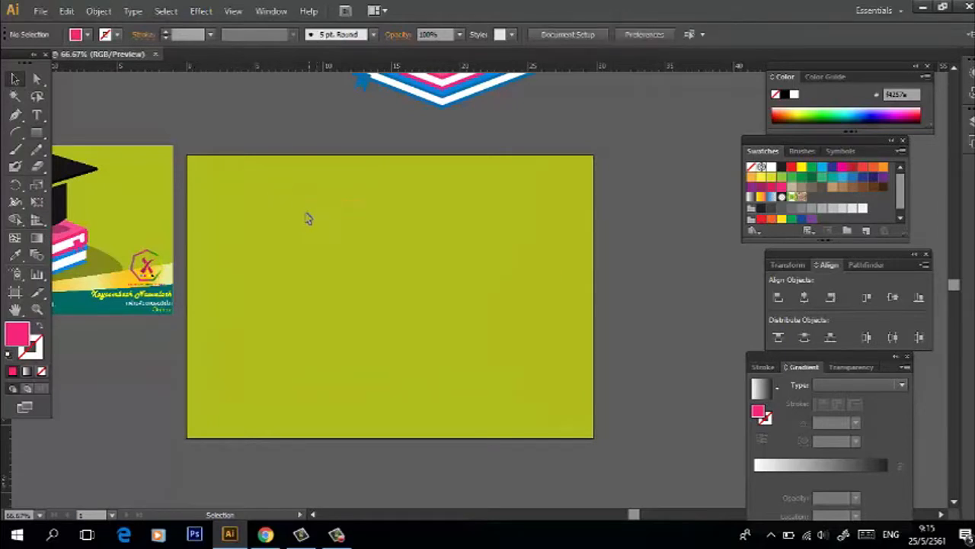
{"action": "scroll", "coordinate": [292, 232], "scroll_direction": "up", "scroll_amount": 1}
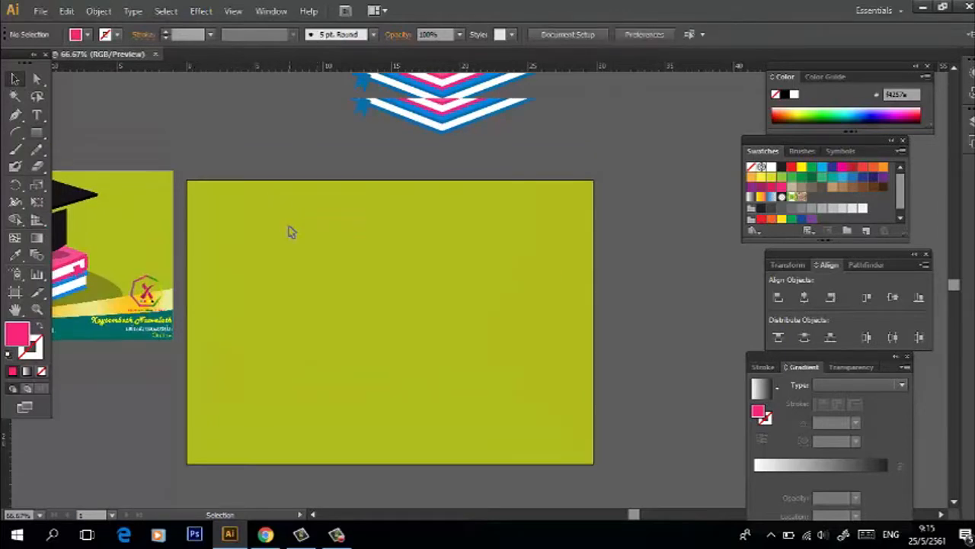
Draw a square about 13 cm wide near the middle of the green artboard and fill it with 0f0c0d
{"action": "left_click", "coordinate": [45, 136]}
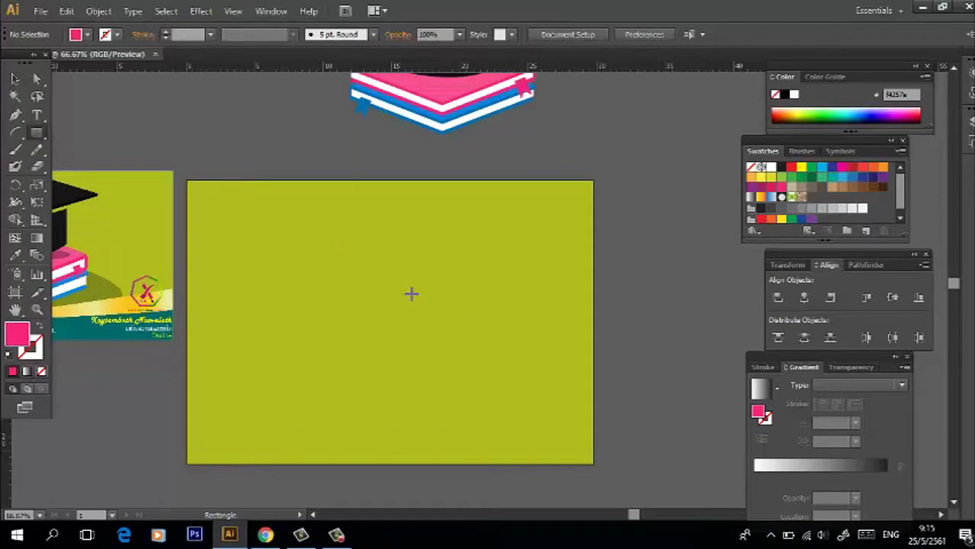
{"action": "left_click_drag", "start_coordinate": [372, 306], "coordinate": [448, 394]}
{"action": "left_click", "coordinate": [15, 79]}
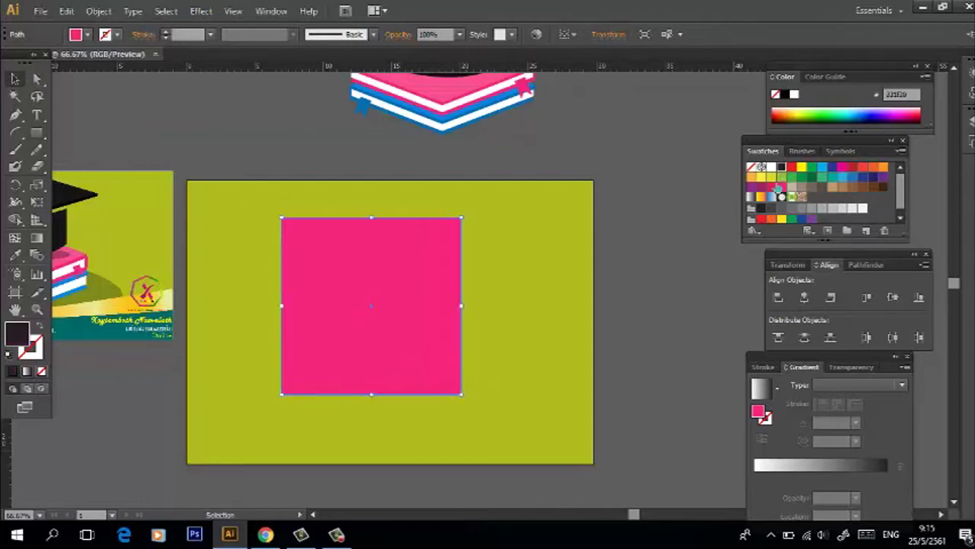
{"action": "left_click", "coordinate": [781, 168]}
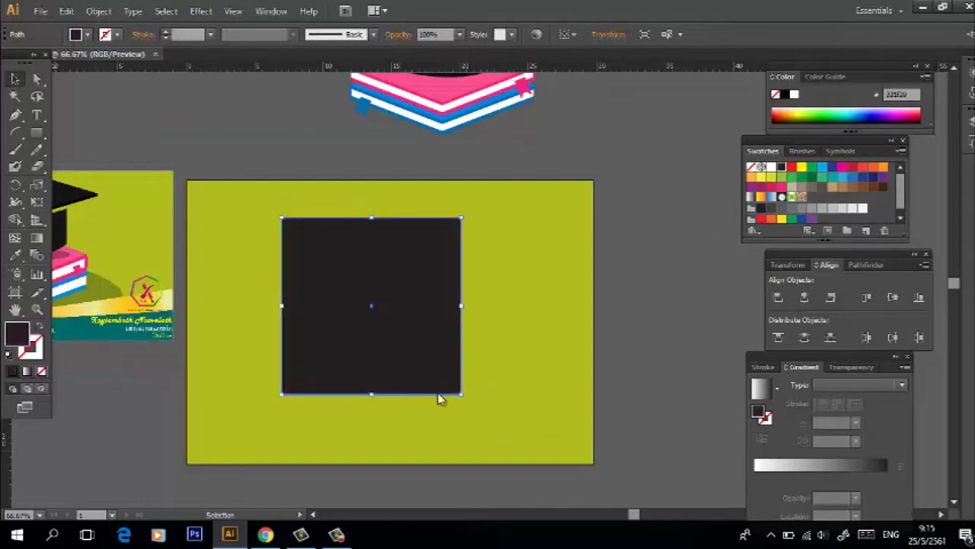
{"action": "left_click", "coordinate": [499, 412]}
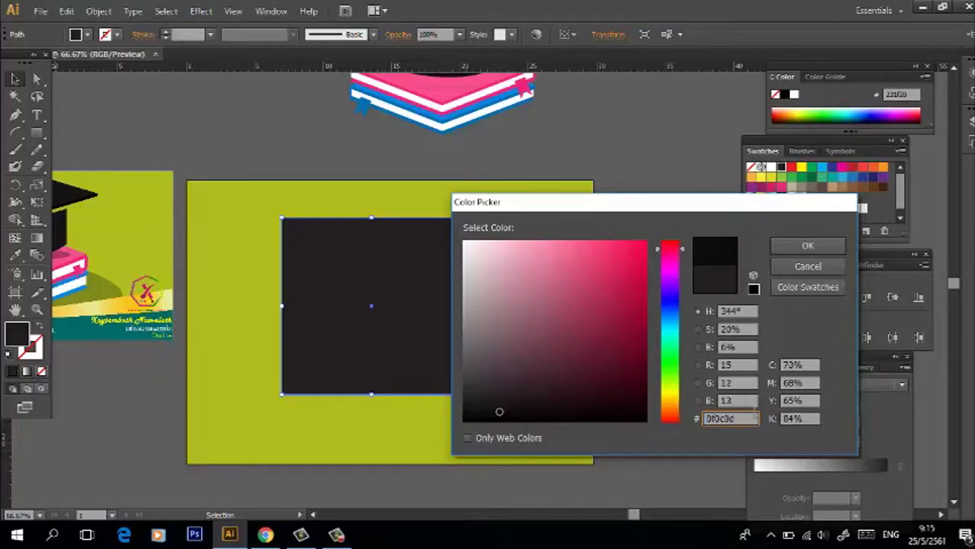
{"action": "left_click", "coordinate": [806, 246]}
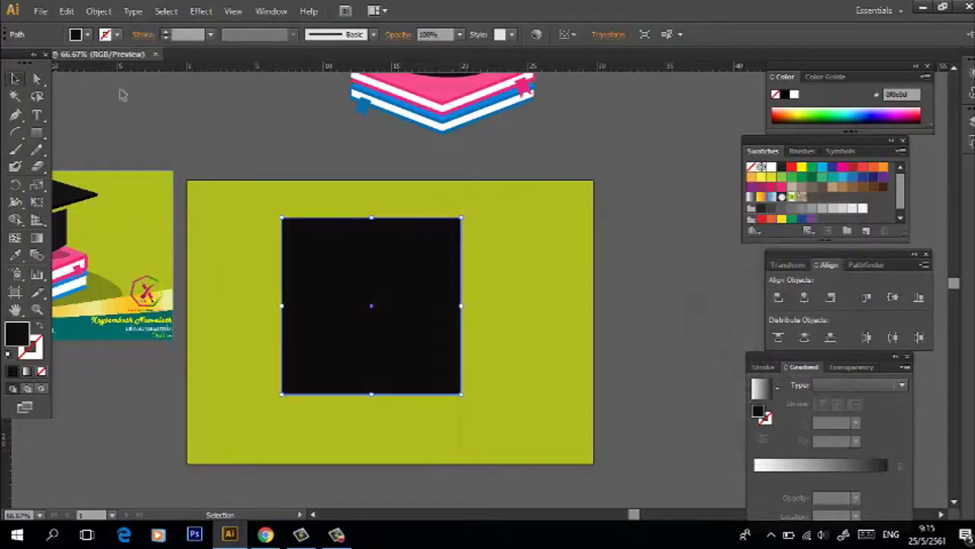
Rotate the black square about 45° clockwise so it stands on its corner as a diamond
{"action": "left_click", "coordinate": [164, 110]}
{"action": "left_click", "coordinate": [342, 371]}
{"action": "left_click_drag", "start_coordinate": [472, 214], "coordinate": [490, 307]}
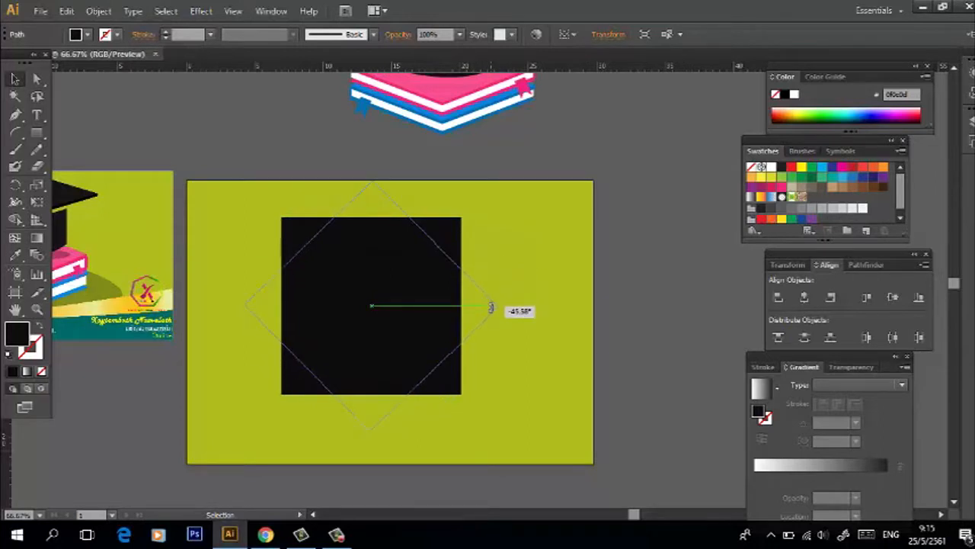
{"action": "left_click_drag", "start_coordinate": [492, 311], "coordinate": [492, 311]}
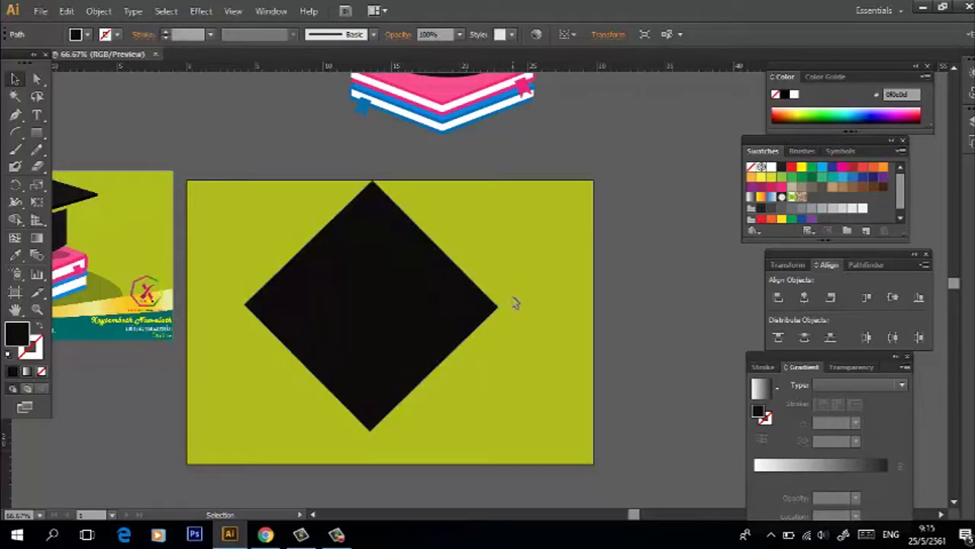
Apply the Pathfinder Unite shape mode to the black diamond
{"action": "left_click", "coordinate": [602, 359]}
{"action": "left_click", "coordinate": [434, 314]}
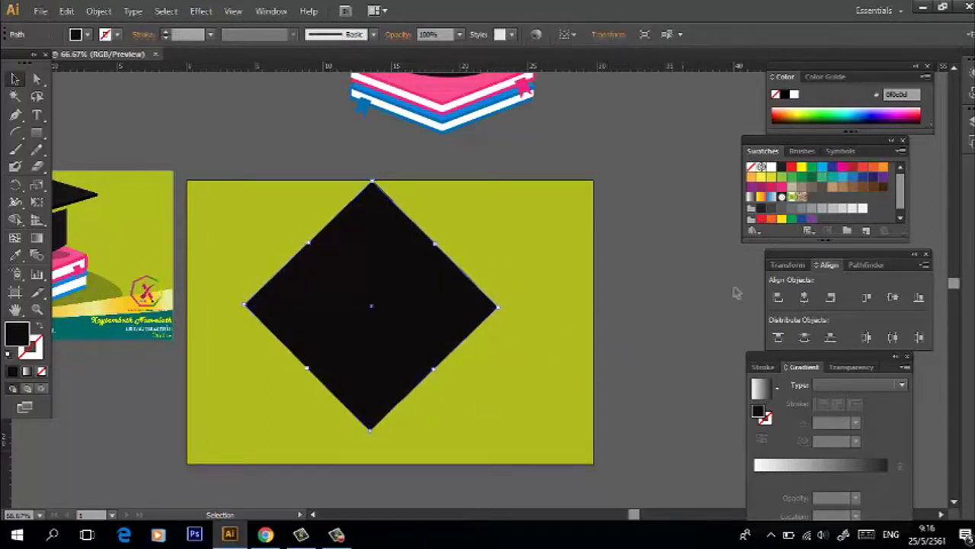
{"action": "left_click", "coordinate": [864, 265]}
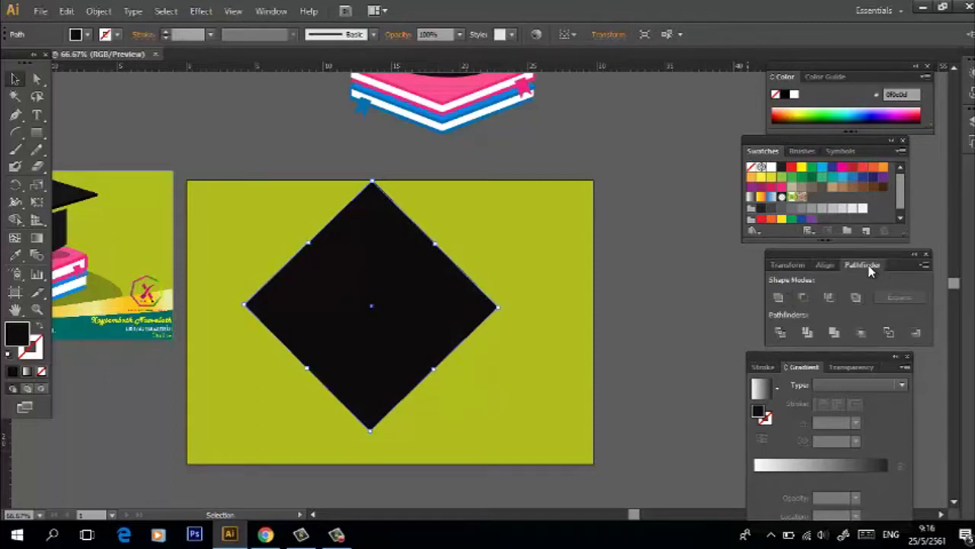
{"action": "left_click", "coordinate": [778, 299]}
{"action": "left_click", "coordinate": [638, 294]}
Squash the diamond vertically to about 6 cm tall, keeping its width, to form the cap's flat top
{"action": "left_click", "coordinate": [372, 307]}
{"action": "left_click_drag", "start_coordinate": [371, 431], "coordinate": [379, 322]}
{"action": "left_click", "coordinate": [374, 361]}
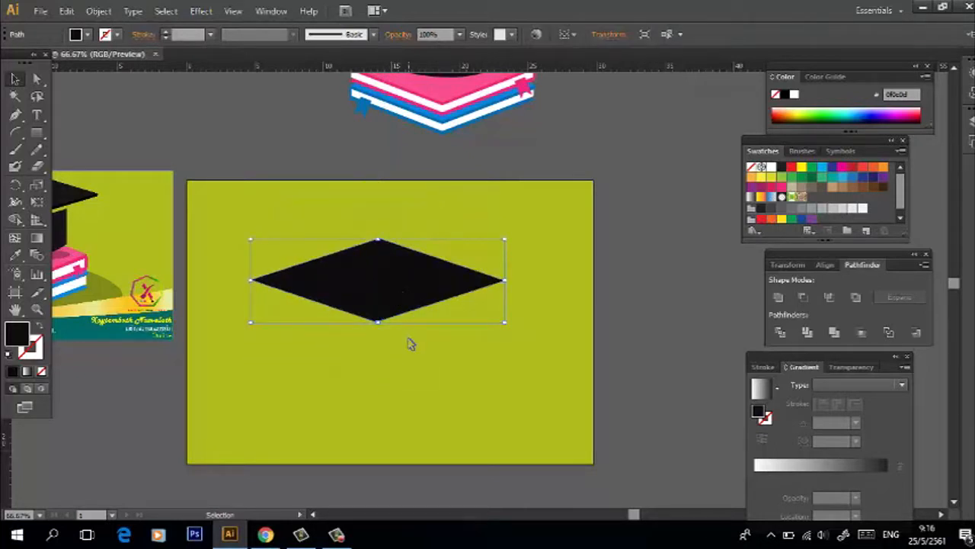
Duplicate the flat diamond slightly below the original and fill the copy with 000000
{"action": "left_click", "coordinate": [312, 514]}
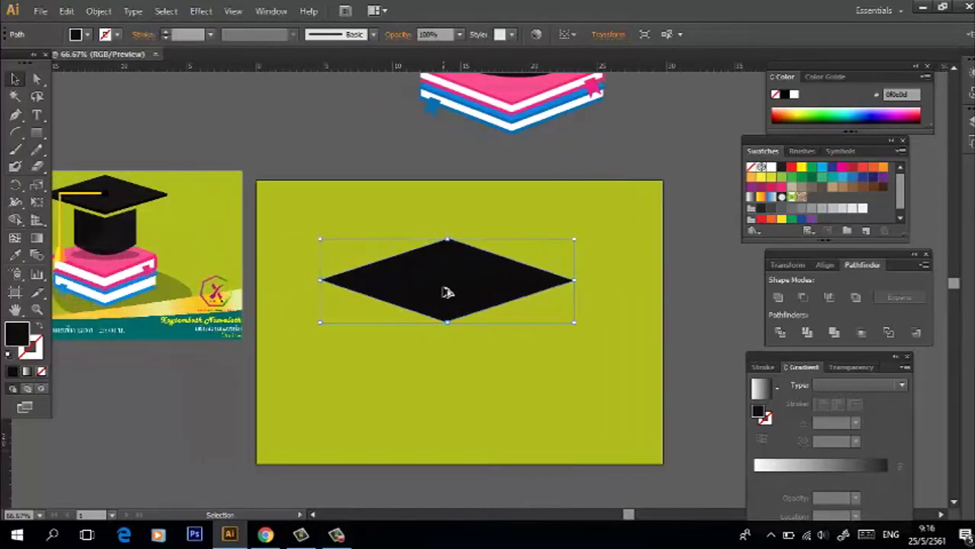
{"action": "left_click_drag", "start_coordinate": [443, 292], "coordinate": [443, 297]}
{"action": "left_click", "coordinate": [455, 404]}
{"action": "left_click", "coordinate": [455, 315]}
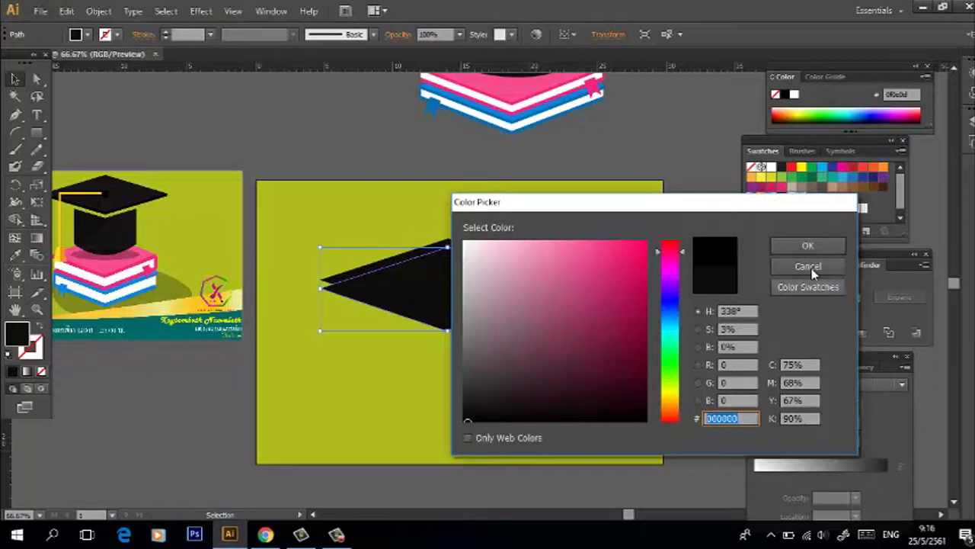
{"action": "left_click", "coordinate": [820, 251]}
{"action": "left_click", "coordinate": [501, 442]}
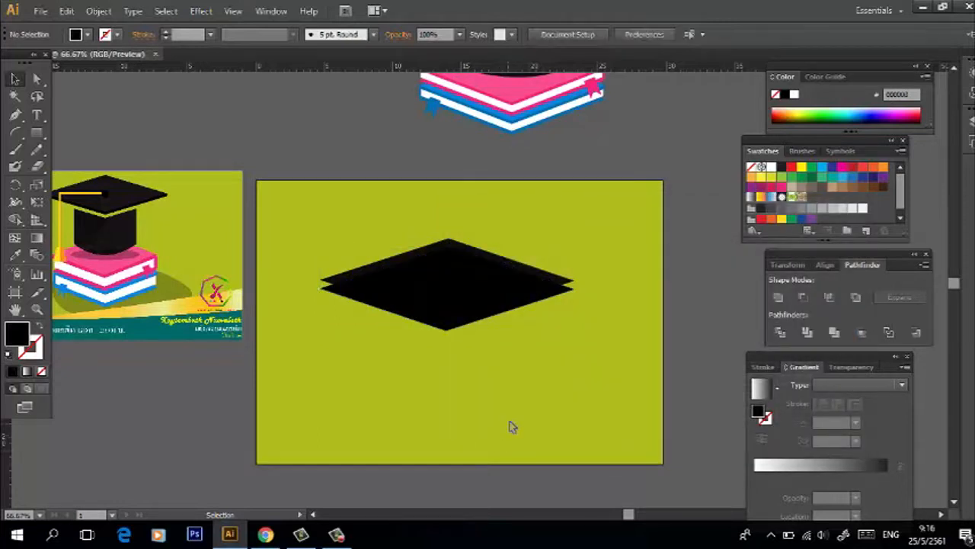
Bring the upper 0f0c0d diamond to the front of the darker copy
{"action": "left_click", "coordinate": [565, 281]}
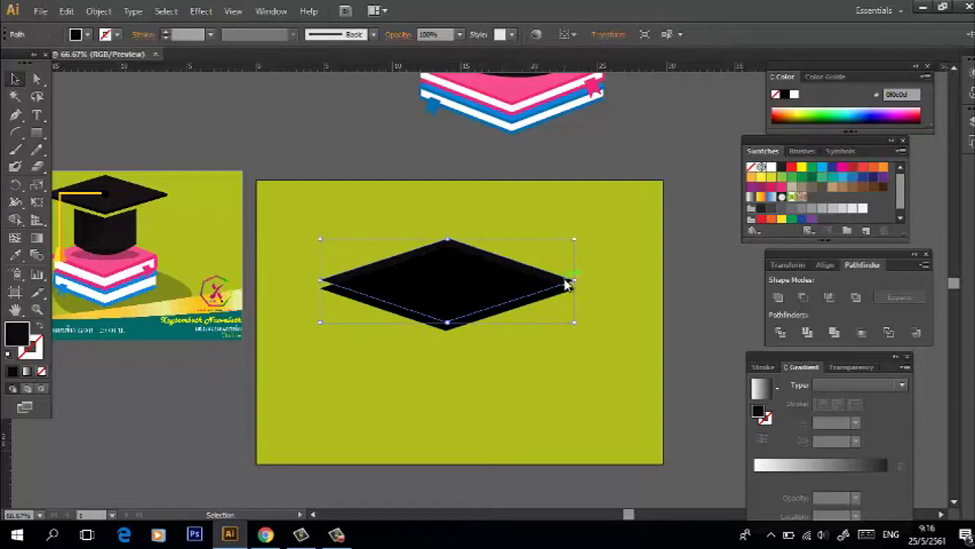
{"action": "right_click", "coordinate": [564, 279]}
{"action": "mouse_move", "coordinate": [602, 486]}
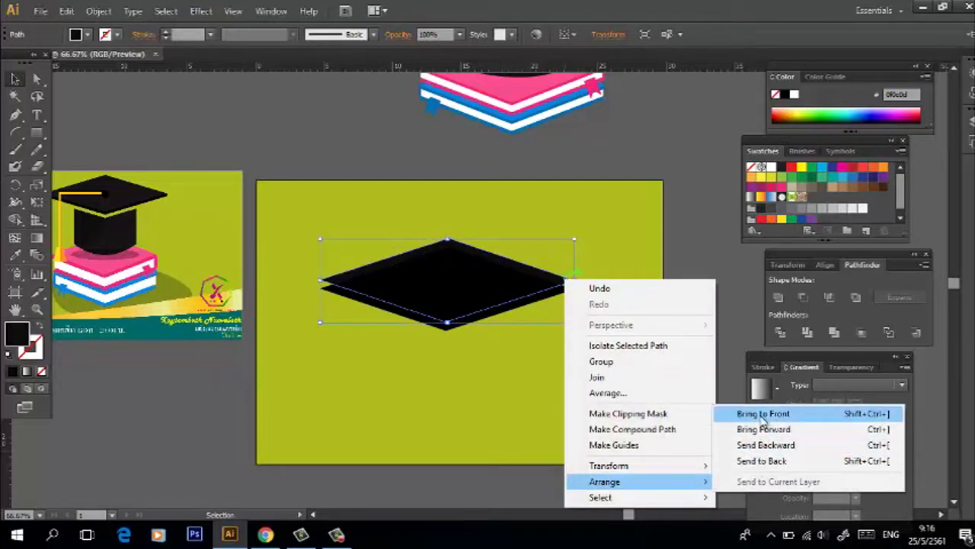
{"action": "left_click", "coordinate": [754, 416]}
{"action": "left_click", "coordinate": [539, 378]}
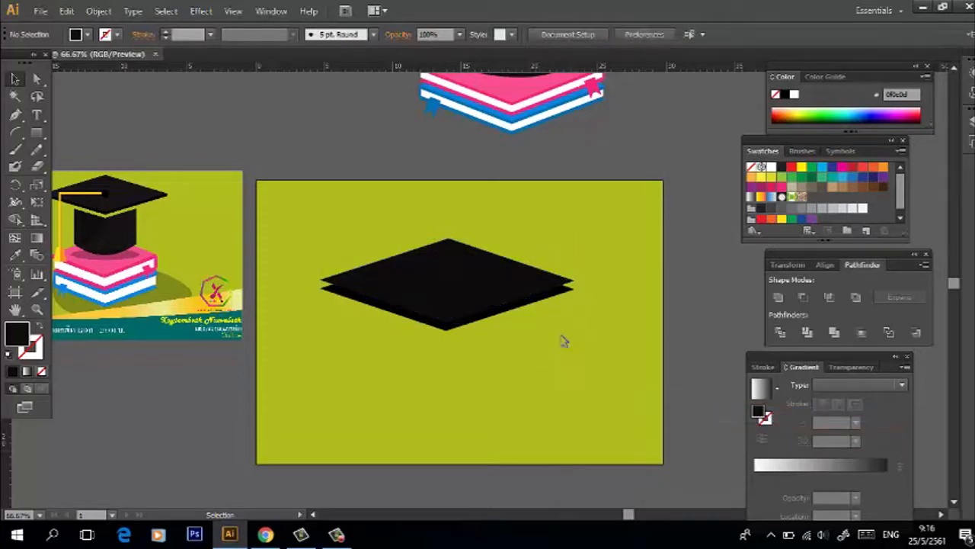
Draw a small closed shape with the Pen tool that fills the gap between the two diamonds' right corners
{"action": "left_click", "coordinate": [15, 114]}
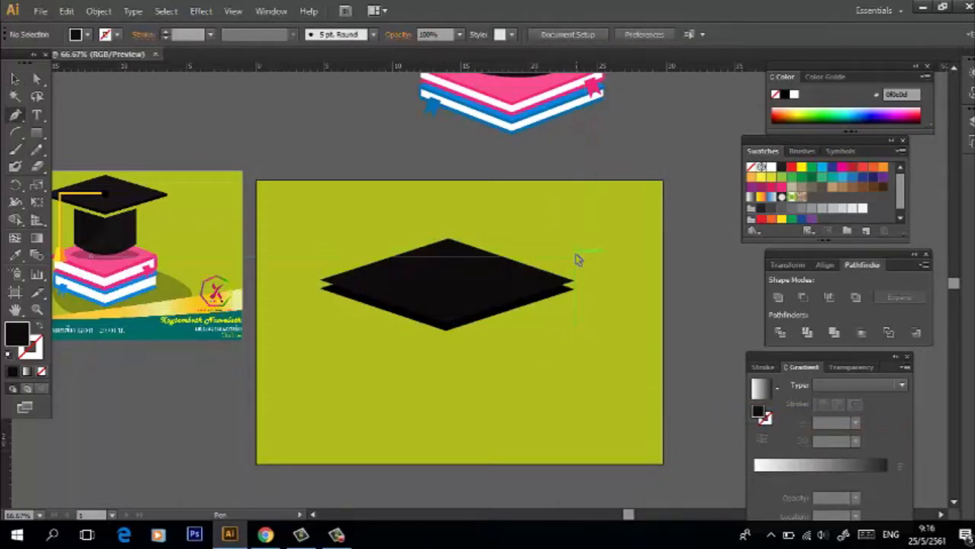
{"action": "key", "text": "ctrl+plus"}
{"action": "key", "text": "ctrl+plus"}
{"action": "key", "text": "ctrl+plus"}
{"action": "left_click", "coordinate": [940, 514]}
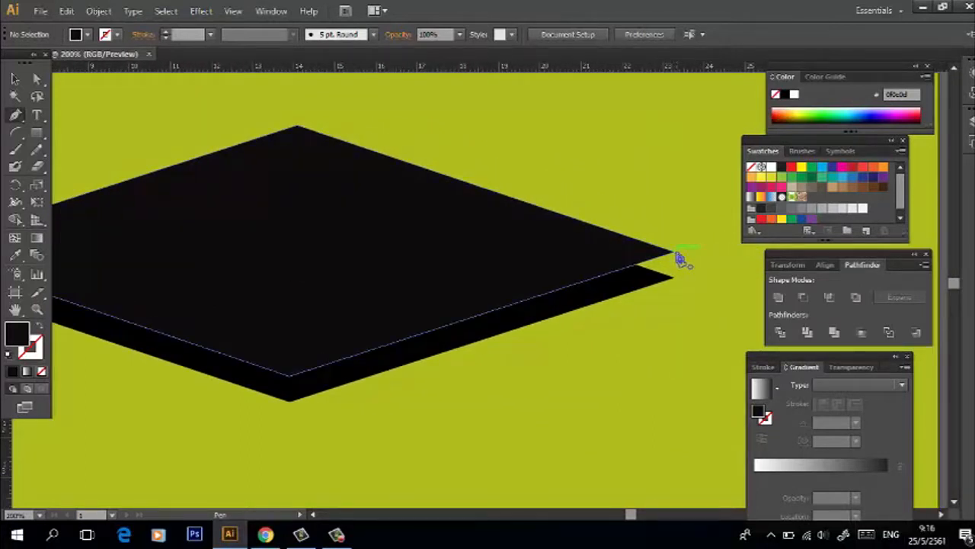
{"action": "mouse_move", "coordinate": [677, 256]}
{"action": "left_mouse_down"}
{"action": "mouse_move", "coordinate": [675, 286]}
{"action": "mouse_move", "coordinate": [664, 259]}
{"action": "mouse_move", "coordinate": [674, 255]}
{"action": "left_mouse_up"}
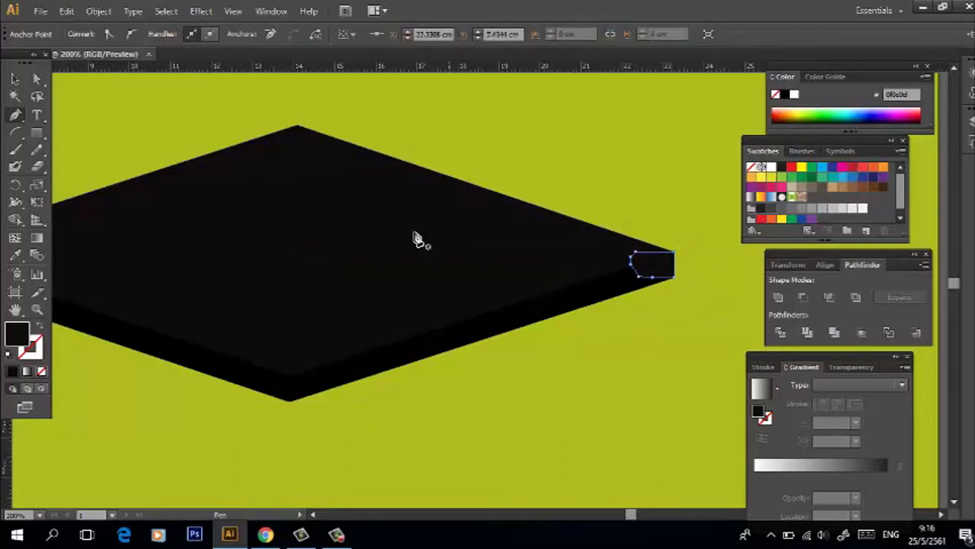
{"action": "left_click", "coordinate": [15, 78]}
{"action": "left_click", "coordinate": [616, 431]}
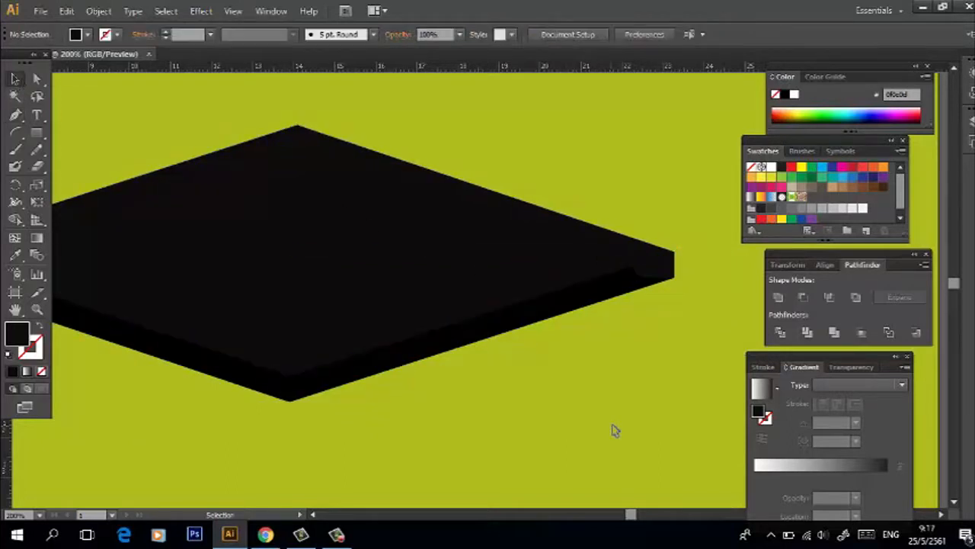
Match the right corner filler's colour to the lower diamond's 000000 with the Eyedropper
{"action": "left_click", "coordinate": [657, 269]}
{"action": "left_click", "coordinate": [664, 331]}
{"action": "left_click", "coordinate": [653, 266]}
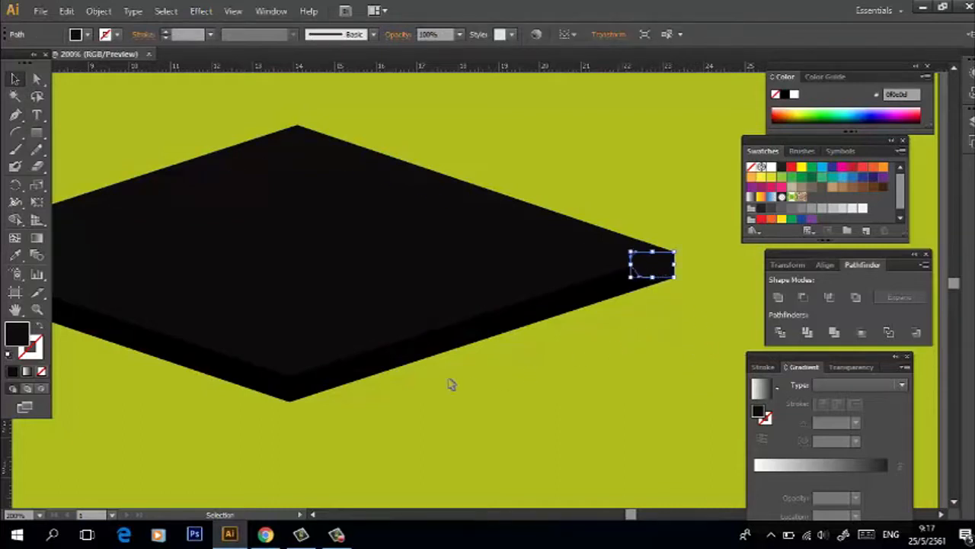
{"action": "left_click", "coordinate": [629, 309]}
{"action": "left_click", "coordinate": [647, 261]}
{"action": "left_click", "coordinate": [689, 347]}
{"action": "left_click", "coordinate": [662, 263]}
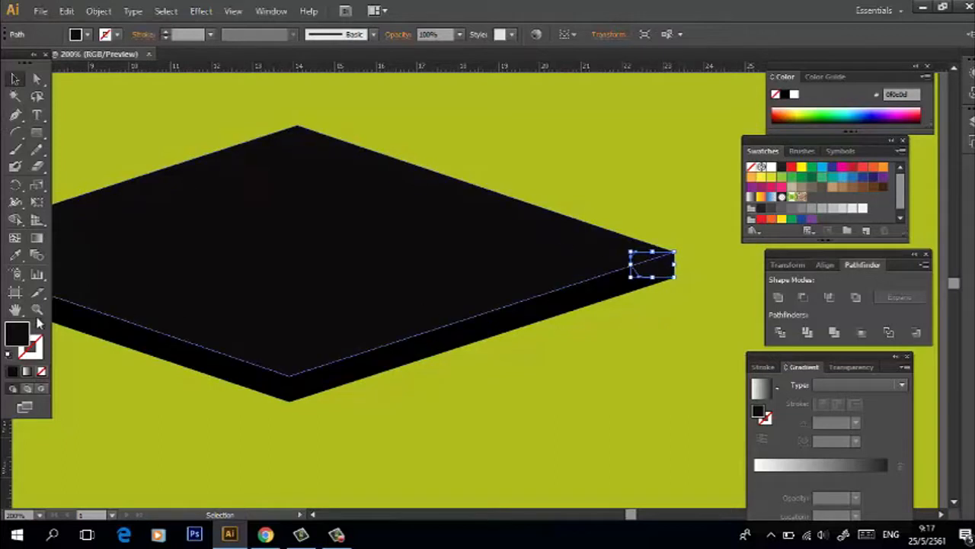
{"action": "left_click", "coordinate": [15, 255]}
{"action": "left_click", "coordinate": [328, 375]}
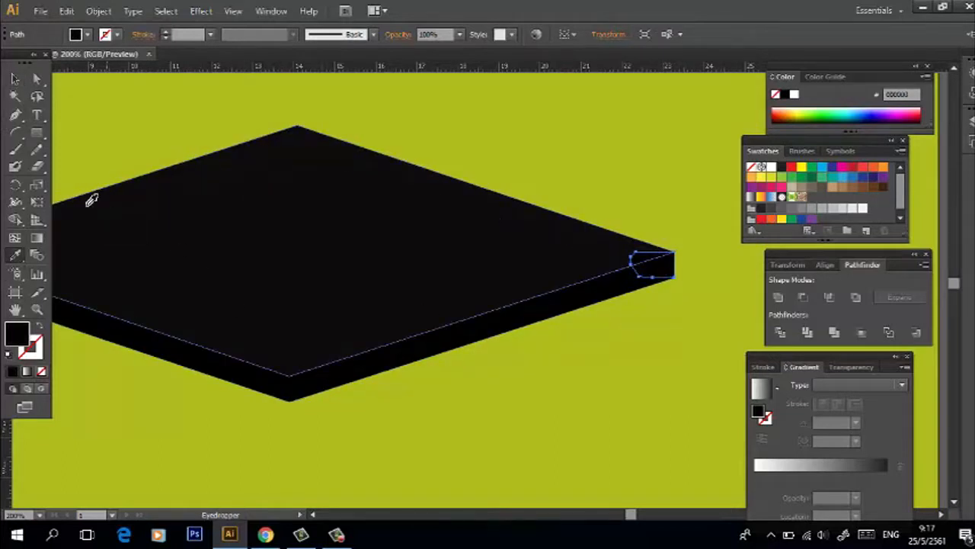
{"action": "left_click", "coordinate": [15, 78]}
{"action": "left_click", "coordinate": [343, 381]}
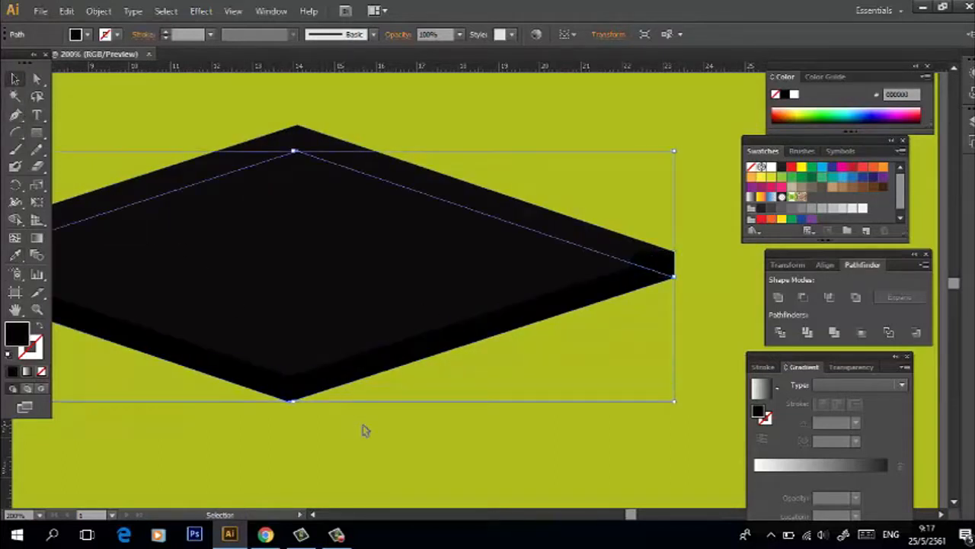
{"action": "left_click", "coordinate": [364, 429]}
Draw a small closed shape with the Pen tool that fills the gap between the two diamonds' left corners
{"action": "left_click", "coordinate": [312, 515]}
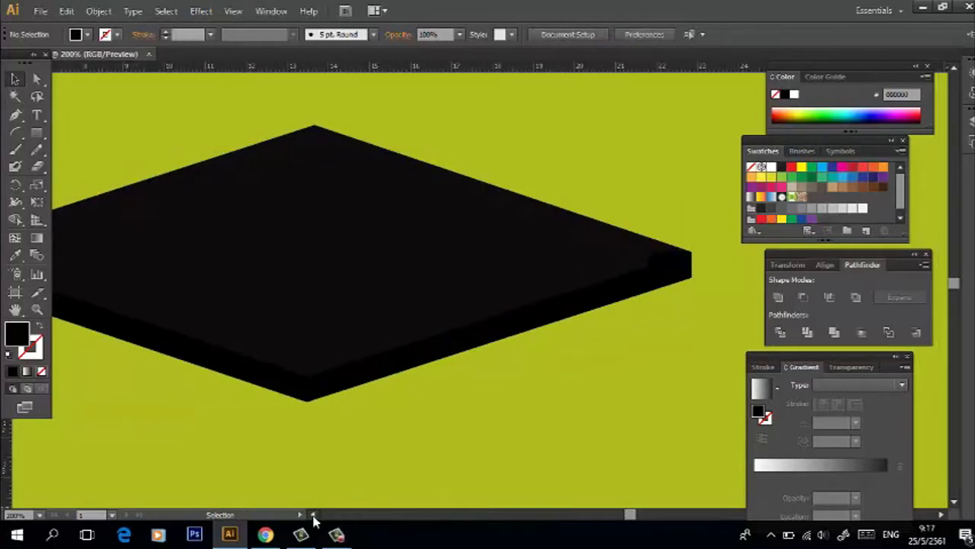
{"action": "left_click", "coordinate": [16, 114]}
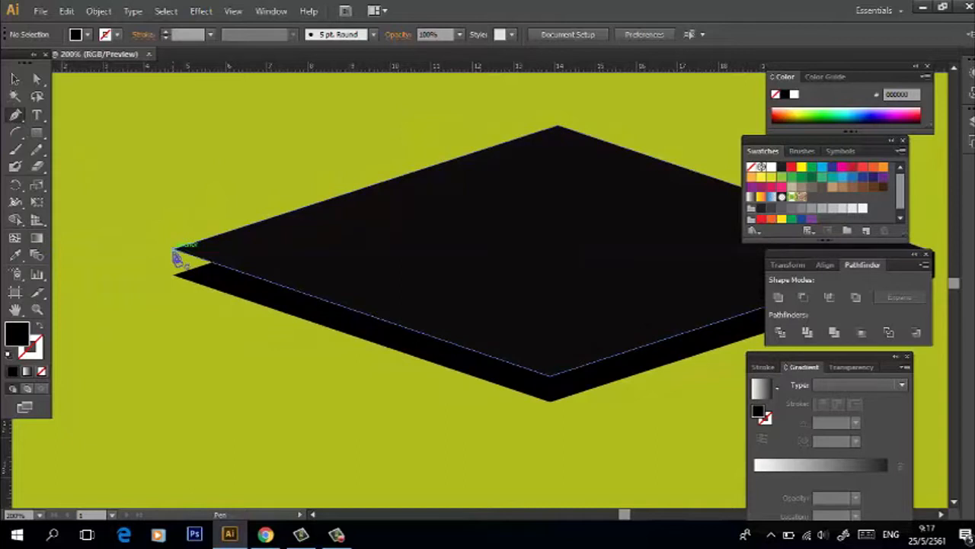
{"action": "left_click", "coordinate": [202, 277]}
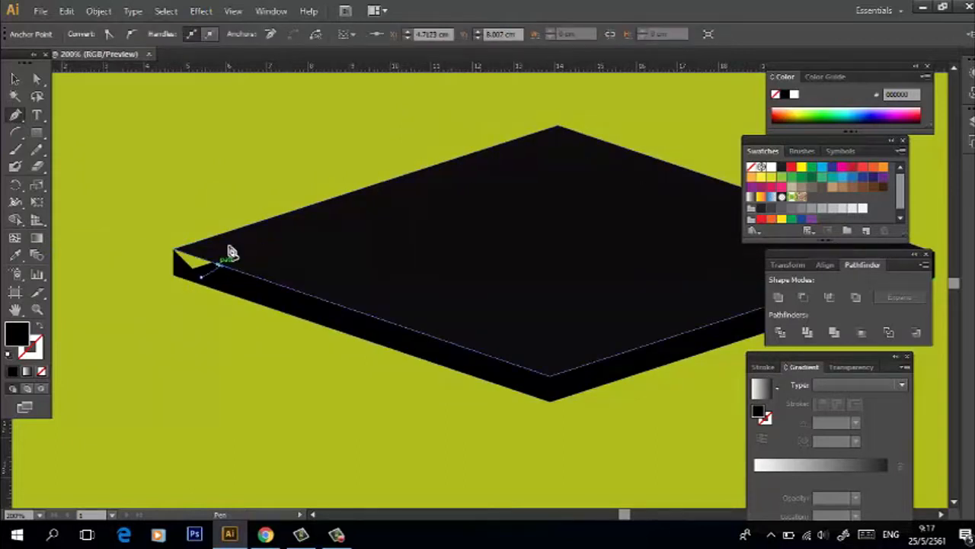
{"action": "left_click_drag", "start_coordinate": [229, 234], "coordinate": [178, 256]}
{"action": "left_click", "coordinate": [15, 79]}
{"action": "left_click", "coordinate": [257, 124]}
Bring the upper diamond to the front, over both corner fillers
{"action": "left_click", "coordinate": [457, 244]}
{"action": "left_click", "coordinate": [459, 246], "text": "shift"}
{"action": "right_click", "coordinate": [458, 242]}
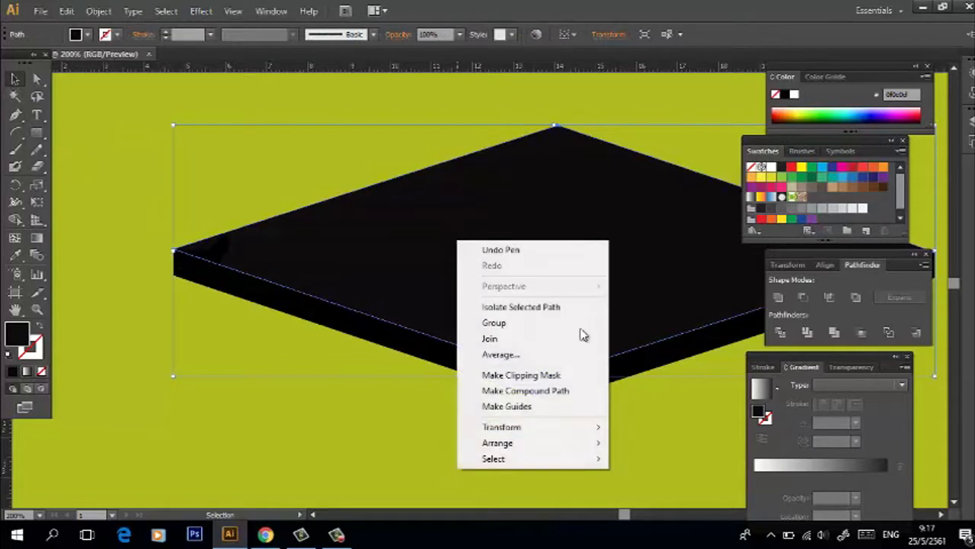
{"action": "mouse_move", "coordinate": [573, 446]}
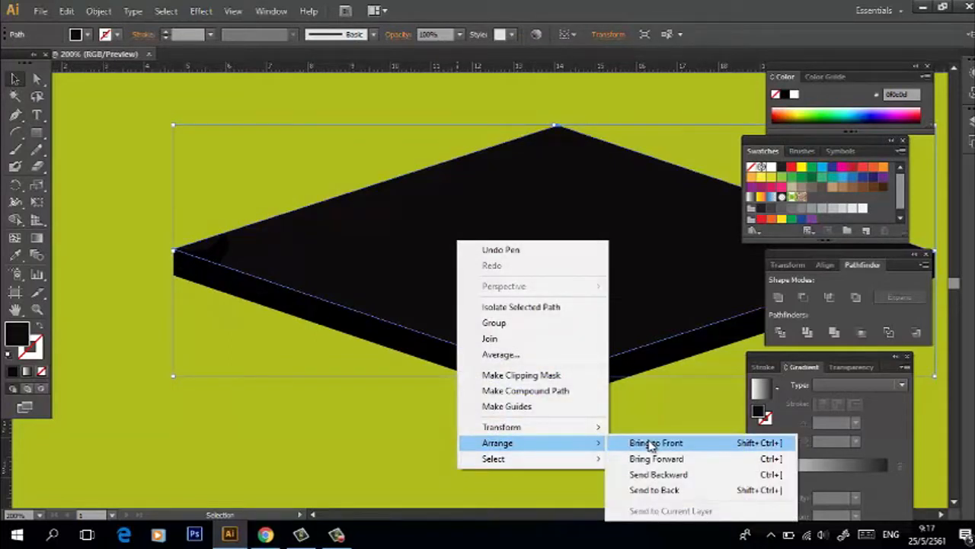
{"action": "left_click", "coordinate": [650, 443]}
{"action": "left_click", "coordinate": [282, 342]}
Unite the left corner filler, the lower diamond and the right corner filler into one shape with Pathfinder
{"action": "left_click", "coordinate": [219, 280]}
{"action": "left_click", "coordinate": [499, 338], "text": "shift"}
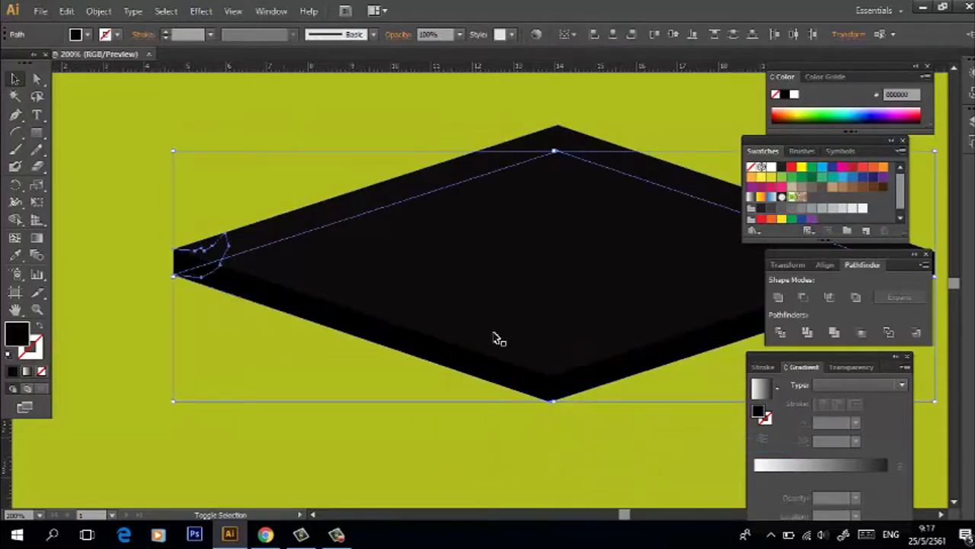
{"action": "left_click", "coordinate": [942, 515]}
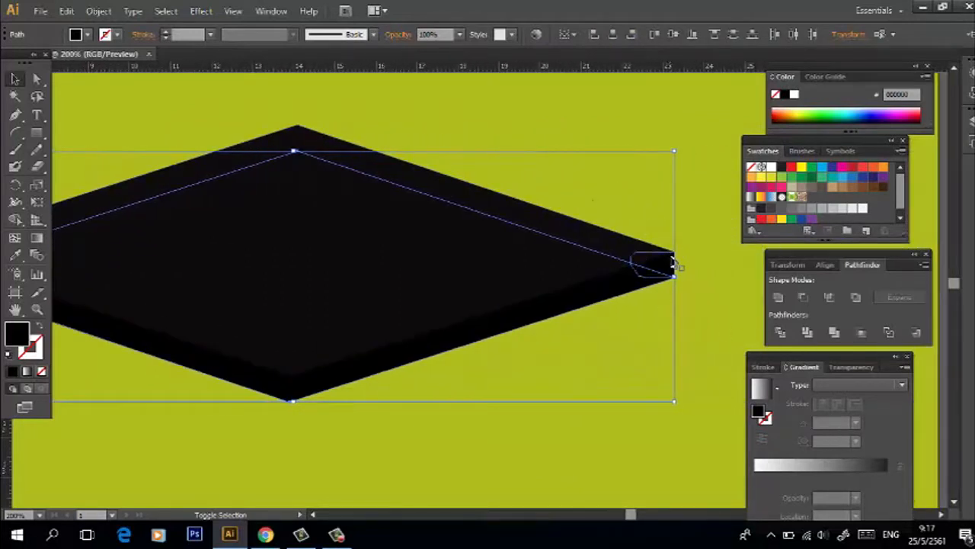
{"action": "left_click", "coordinate": [673, 276], "text": "shift"}
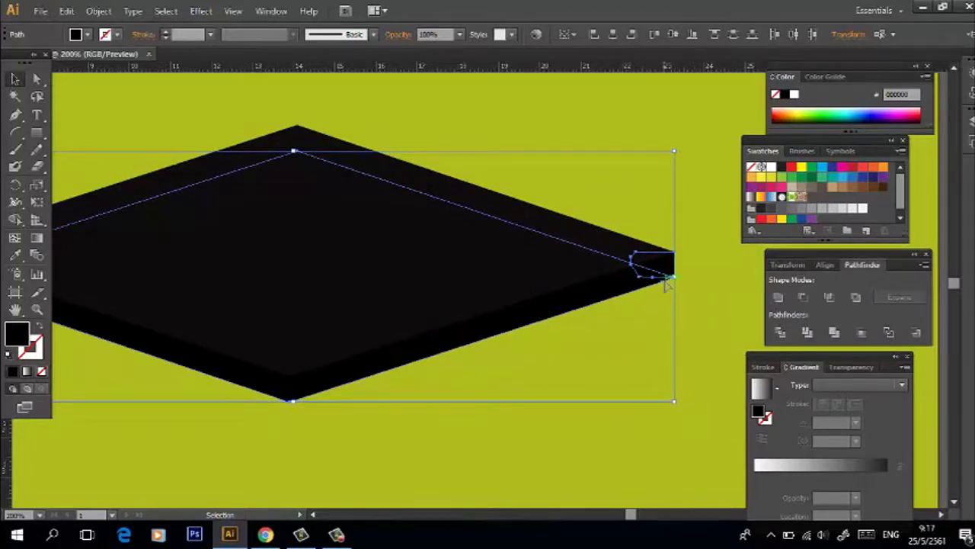
{"action": "left_click", "coordinate": [779, 298]}
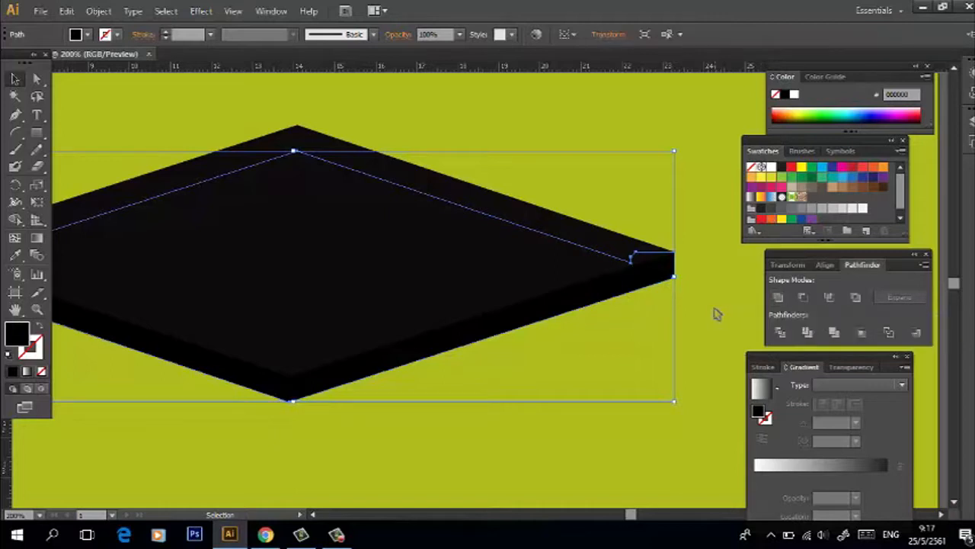
{"action": "left_click", "coordinate": [661, 338]}
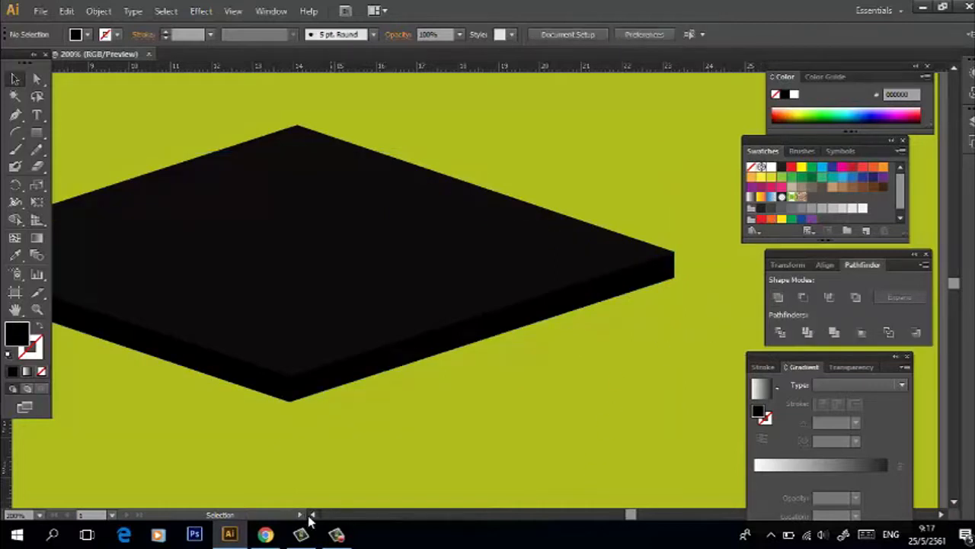
Draw the cap's base below the diamond with the Pen tool, about 7.2 cm wide with straight vertical sides and a bottom edge curving downward
{"action": "scroll", "coordinate": [309, 518], "scroll_direction": "left", "scroll_amount": 5}
{"action": "left_click", "coordinate": [282, 343]}
{"action": "key", "text": "ctrl+h"}
{"action": "left_click", "coordinate": [326, 442]}
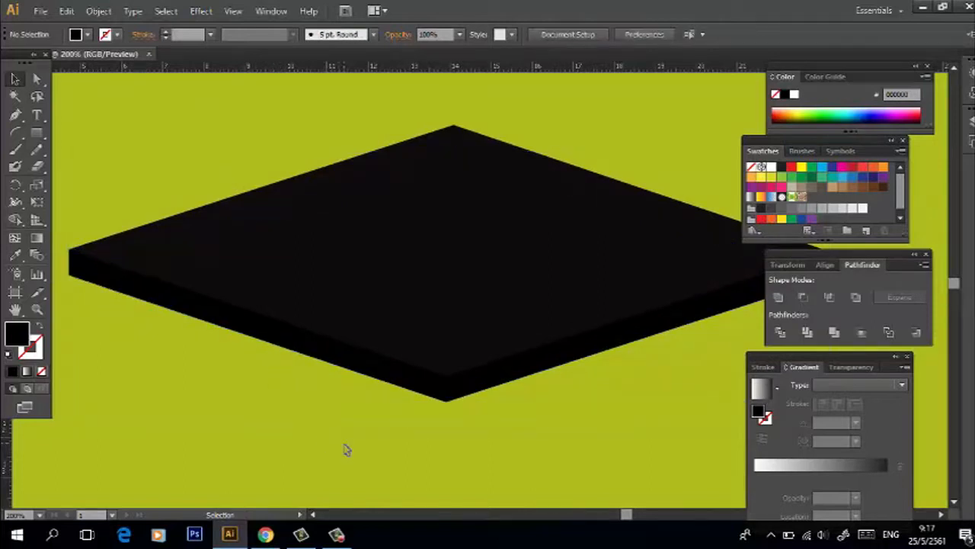
{"action": "scroll", "coordinate": [411, 449], "scroll_direction": "down", "scroll_amount": 3}
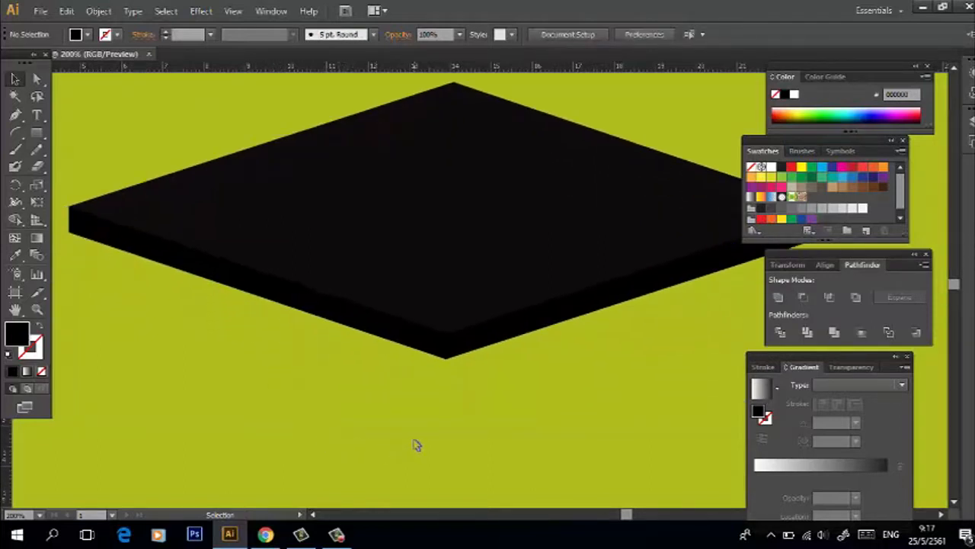
{"action": "scroll", "coordinate": [419, 304], "scroll_direction": "up", "scroll_amount": 2}
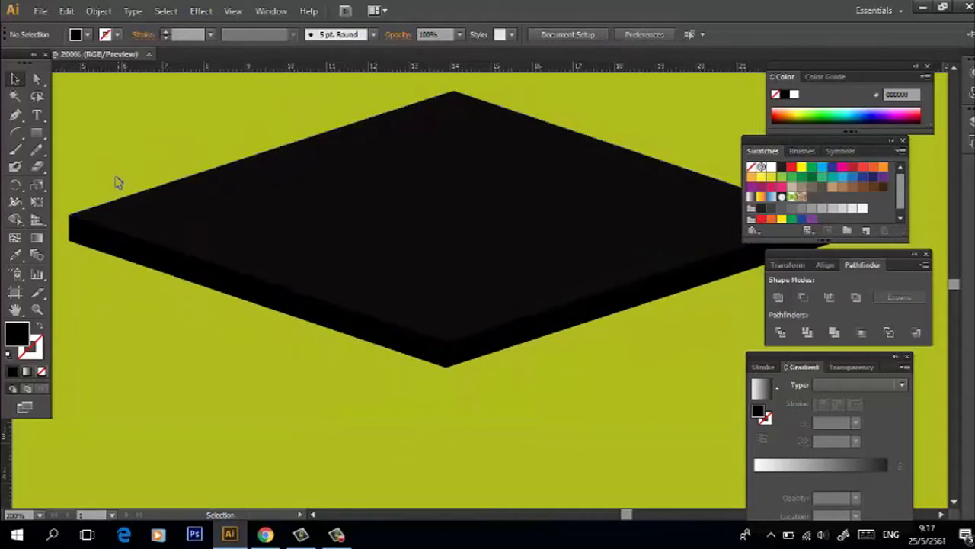
{"action": "left_click", "coordinate": [16, 114]}
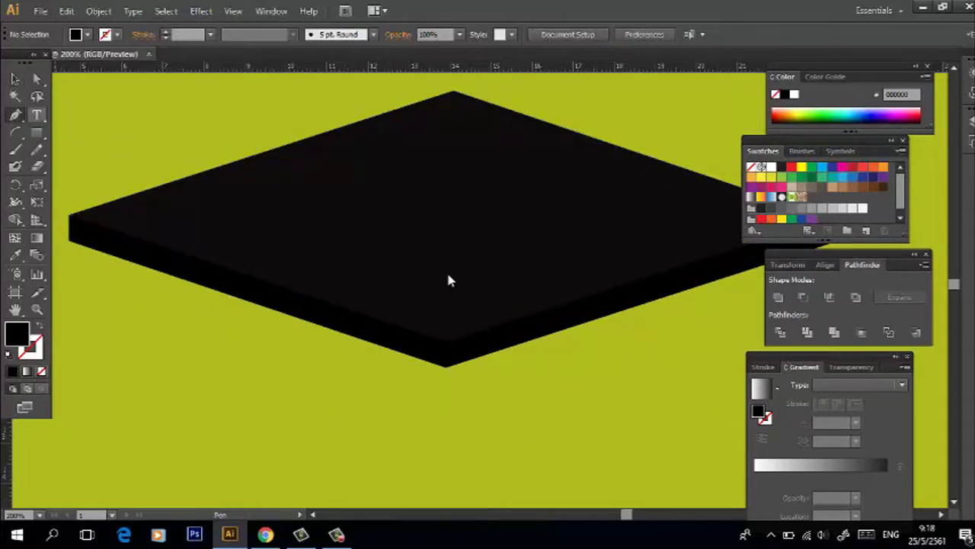
{"action": "left_click", "coordinate": [304, 219]}
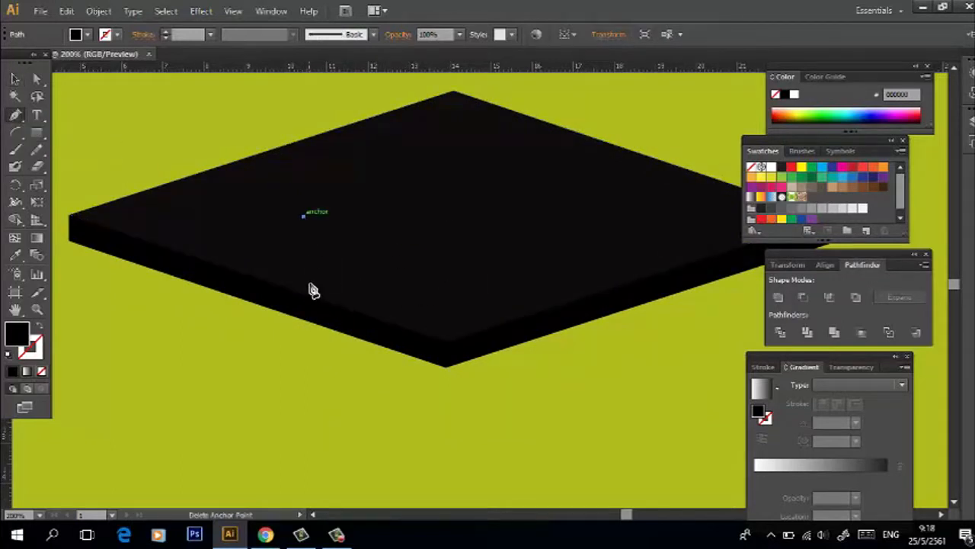
{"action": "scroll", "coordinate": [305, 320], "scroll_direction": "down", "scroll_amount": 1}
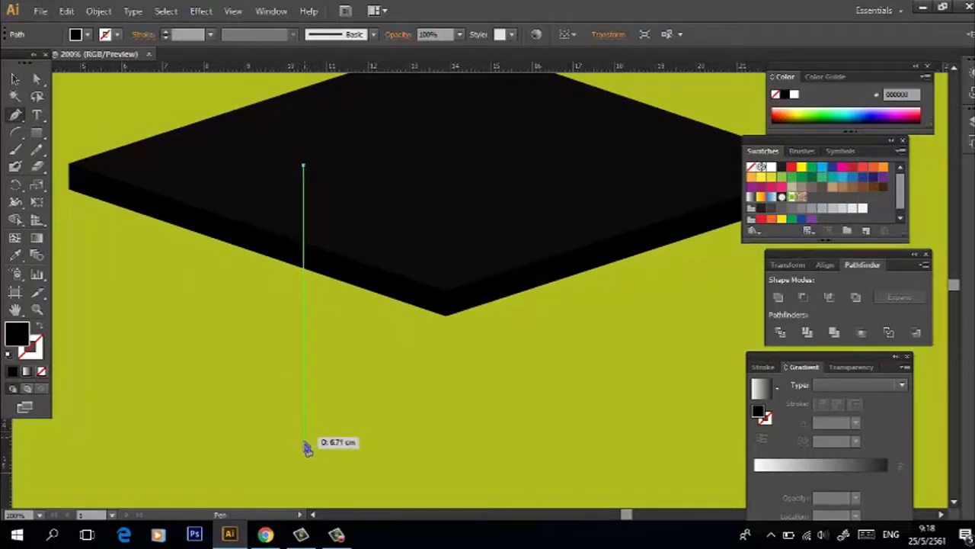
{"action": "left_click", "coordinate": [308, 486]}
{"action": "key", "text": "ctrl+minus"}
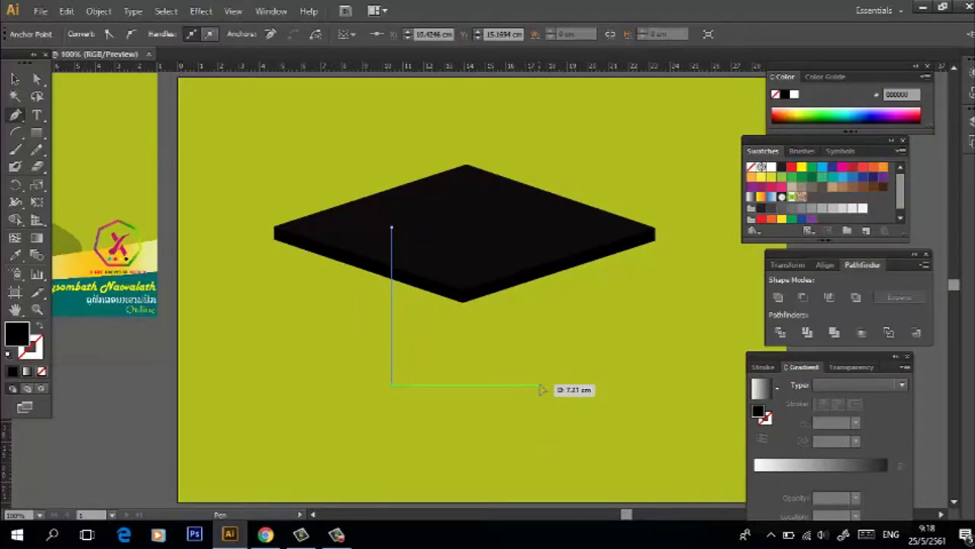
{"action": "left_click_drag", "start_coordinate": [539, 386], "coordinate": [621, 355]}
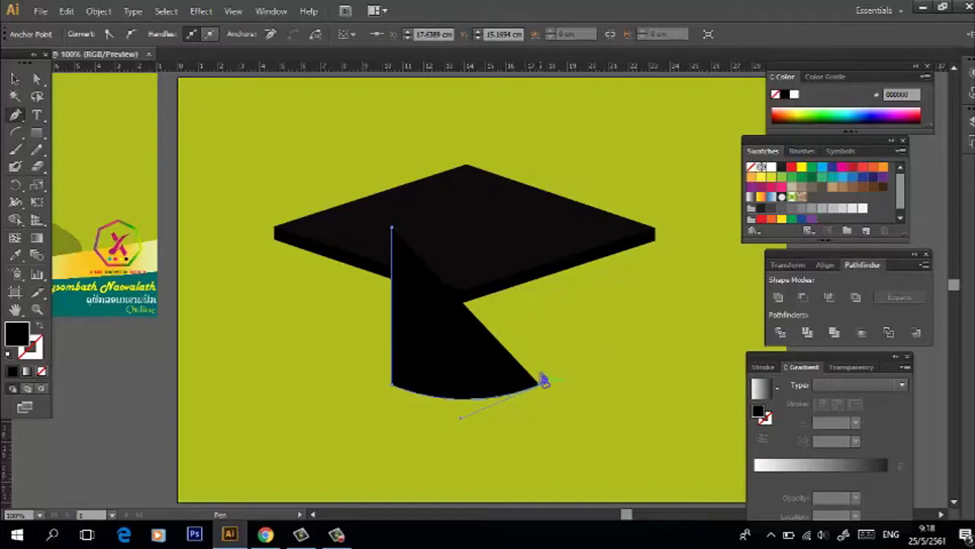
{"action": "left_click", "coordinate": [540, 228]}
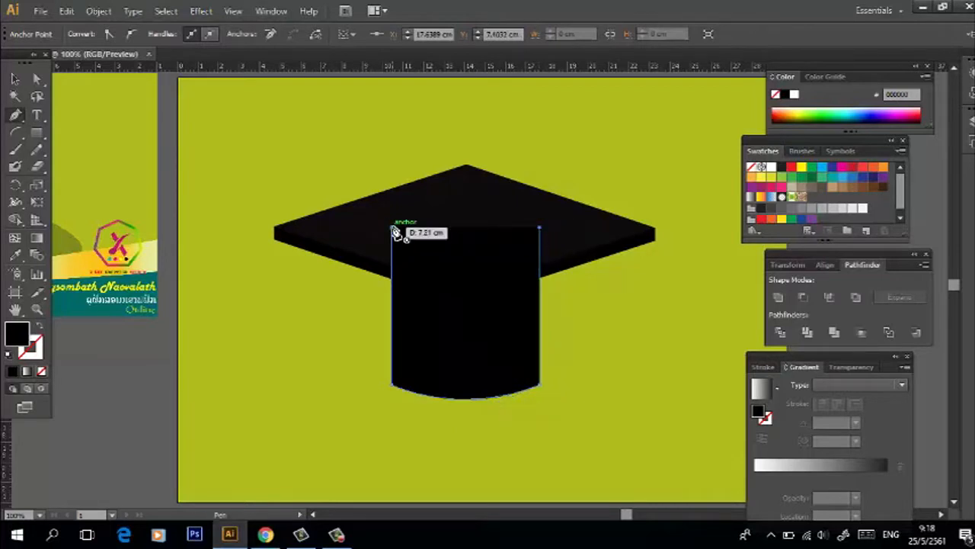
{"action": "left_click", "coordinate": [393, 231]}
Group the upper diamond and the united lower diamond that form the cap's top
{"action": "left_click", "coordinate": [16, 78]}
{"action": "left_click", "coordinate": [247, 190]}
{"action": "left_click_drag", "start_coordinate": [247, 190], "coordinate": [342, 305]}
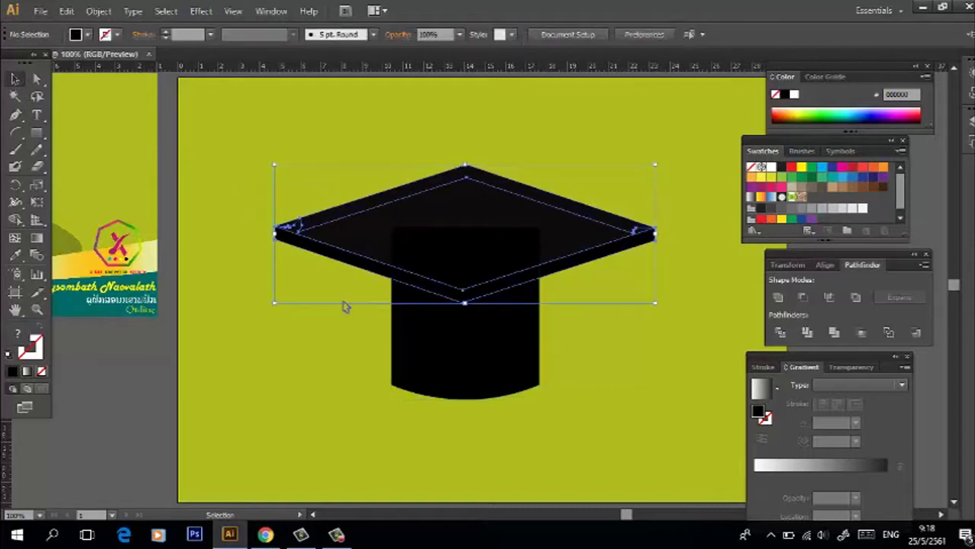
{"action": "left_click", "coordinate": [310, 332]}
{"action": "left_click", "coordinate": [297, 246]}
{"action": "key", "text": "a"}
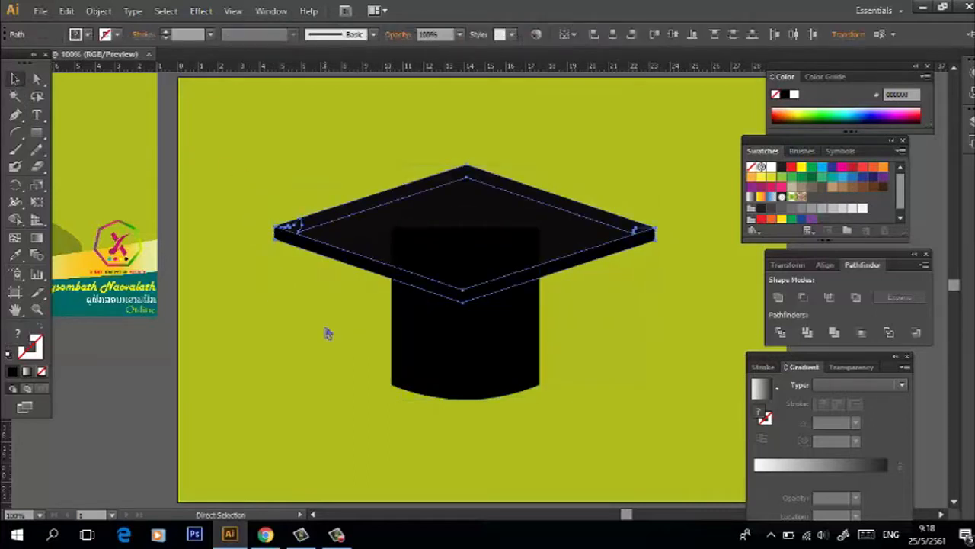
{"action": "key", "text": "v"}
Bring the grouped cap top to the front, over the base
{"action": "left_click", "coordinate": [444, 347]}
{"action": "key", "text": "ctrl+shift+bracketleft"}
{"action": "left_click", "coordinate": [631, 211]}
{"action": "right_click", "coordinate": [601, 253]}
{"action": "mouse_move", "coordinate": [681, 370]}
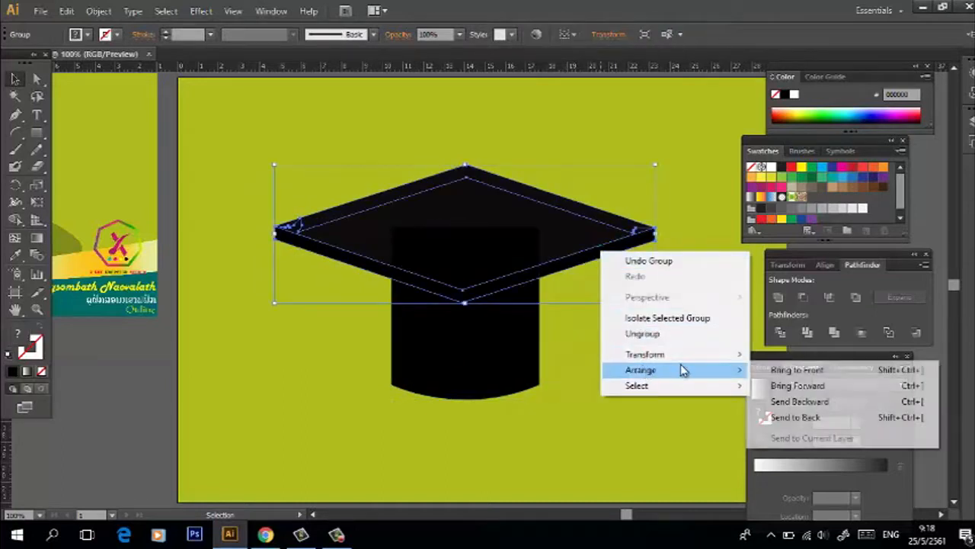
{"action": "left_click", "coordinate": [841, 371]}
Align the cap top and the base on their horizontal centres
{"action": "left_click_drag", "start_coordinate": [606, 355], "coordinate": [374, 195]}
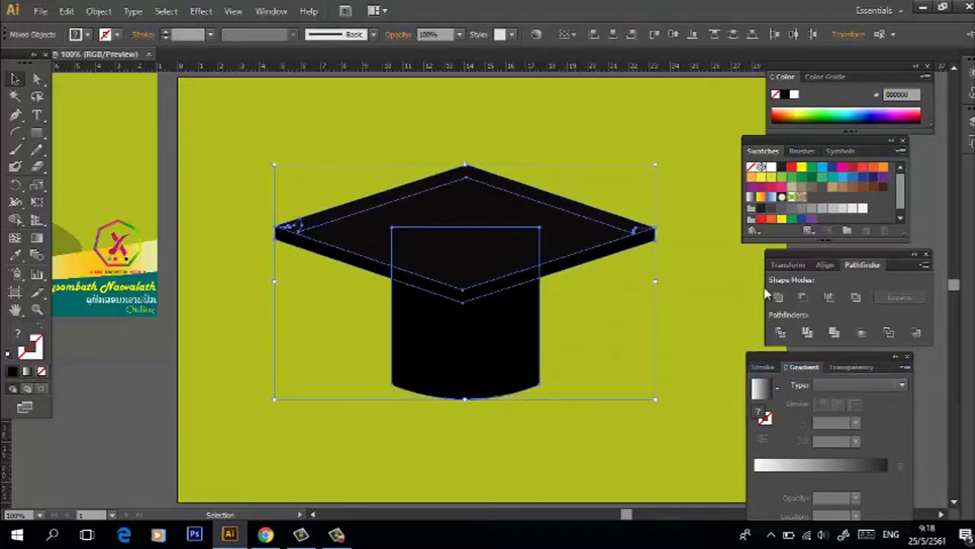
{"action": "left_click", "coordinate": [827, 265]}
{"action": "left_click", "coordinate": [804, 297]}
{"action": "left_click", "coordinate": [696, 309]}
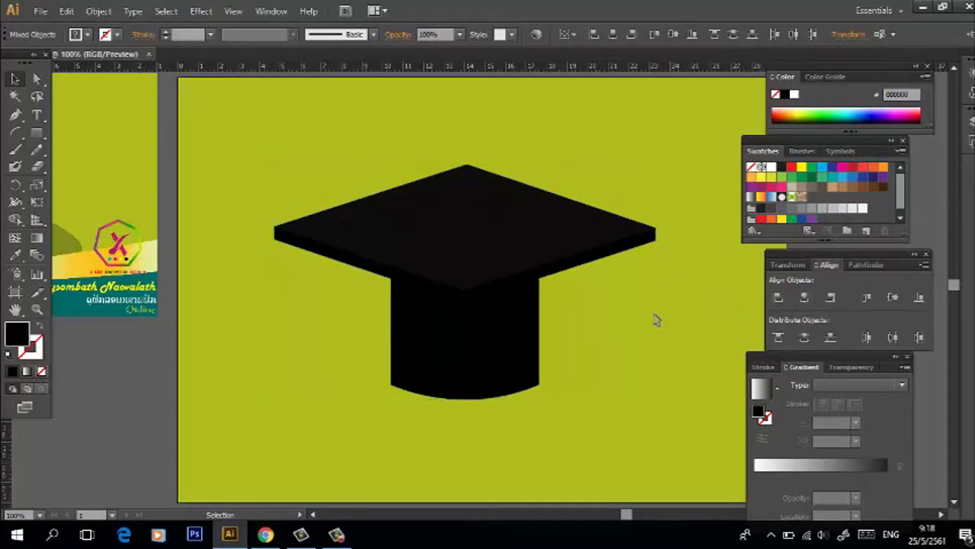
Enlarge the cap's base evenly around its centre, then nudge it further down below the diamond top
{"action": "left_click", "coordinate": [529, 349]}
{"action": "left_click_drag", "start_coordinate": [541, 399], "coordinate": [562, 403]}
{"action": "key", "text": "Down"}
{"action": "key", "text": "Down"}
{"action": "key", "text": "Down"}
{"action": "key", "text": "Down"}
{"action": "key", "text": "Down"}
{"action": "key", "text": "Down"}
{"action": "key", "text": "Down"}
{"action": "key", "text": "Down"}
{"action": "key", "text": "Down"}
{"action": "key", "text": "Down"}
{"action": "key", "text": "Down"}
{"action": "key", "text": "Down"}
{"action": "key", "text": "Down"}
{"action": "key", "text": "Down"}
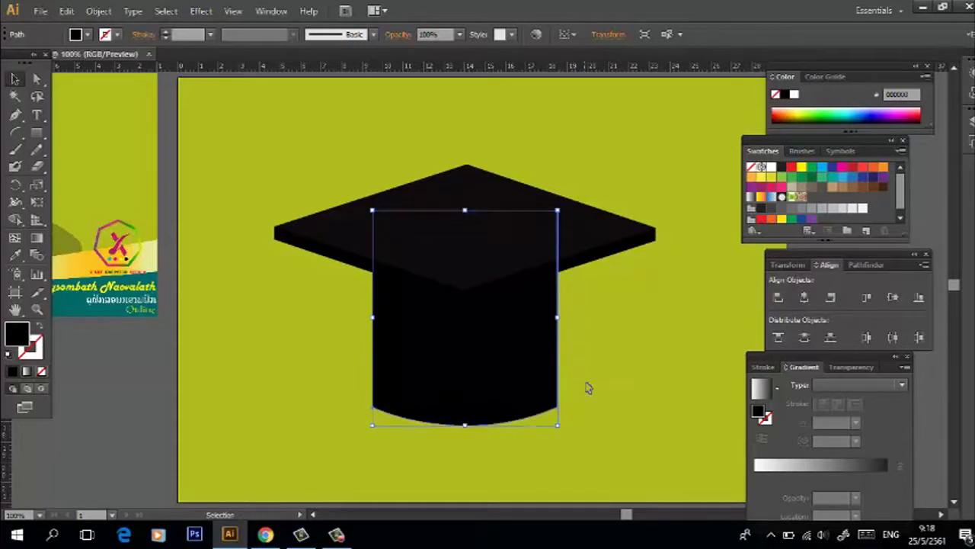
{"action": "left_click", "coordinate": [603, 374]}
Ungroup the cap top and place a duplicate of its upper diamond slightly lower, overlapping the upper part of the base
{"action": "left_click", "coordinate": [535, 242]}
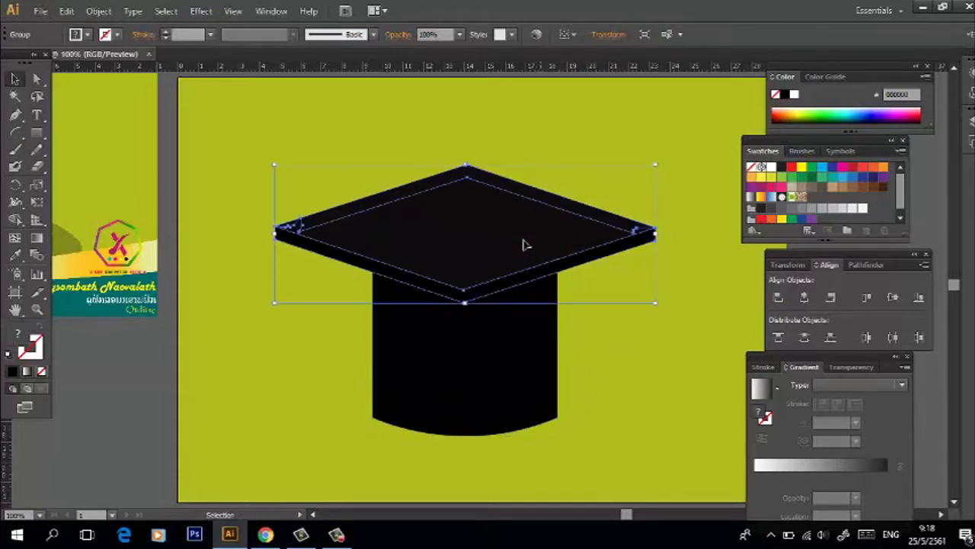
{"action": "right_click", "coordinate": [501, 244]}
{"action": "left_click", "coordinate": [562, 327]}
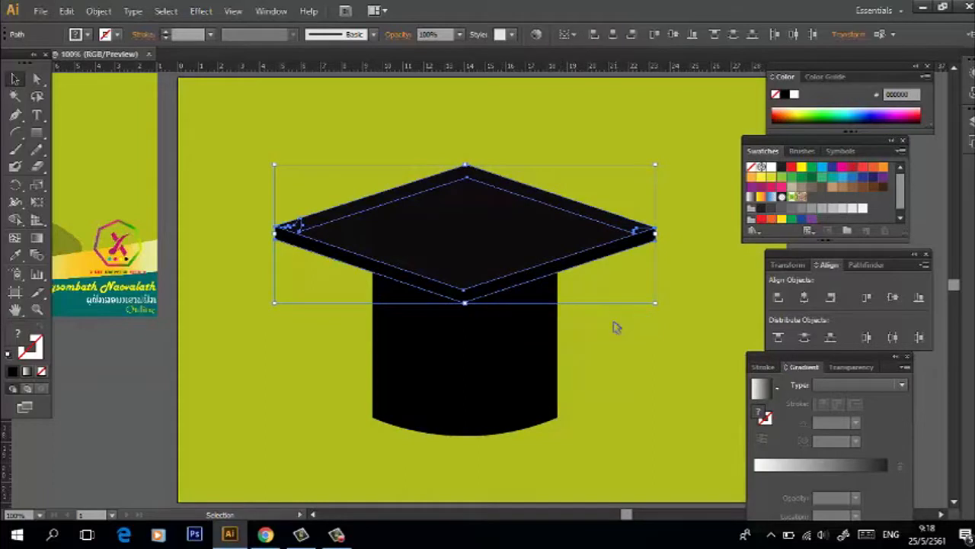
{"action": "left_click", "coordinate": [616, 327]}
{"action": "left_click", "coordinate": [470, 246]}
{"action": "left_click_drag", "start_coordinate": [470, 252], "coordinate": [472, 278]}
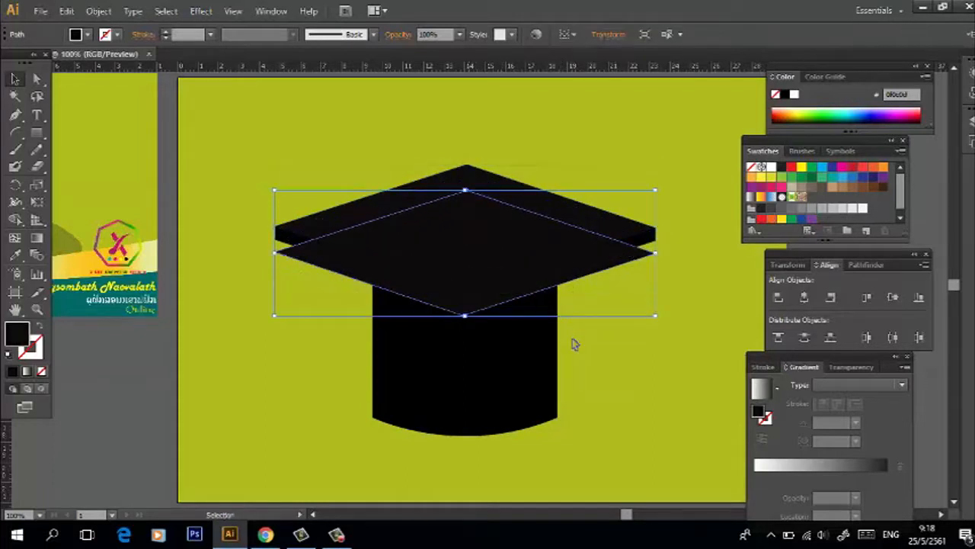
Subtract the duplicated diamond from the base with Minus Front, leaving a V-shaped upper edge and a gap below the cap top
{"action": "left_click", "coordinate": [377, 283]}
{"action": "left_click", "coordinate": [333, 263], "text": "shift"}
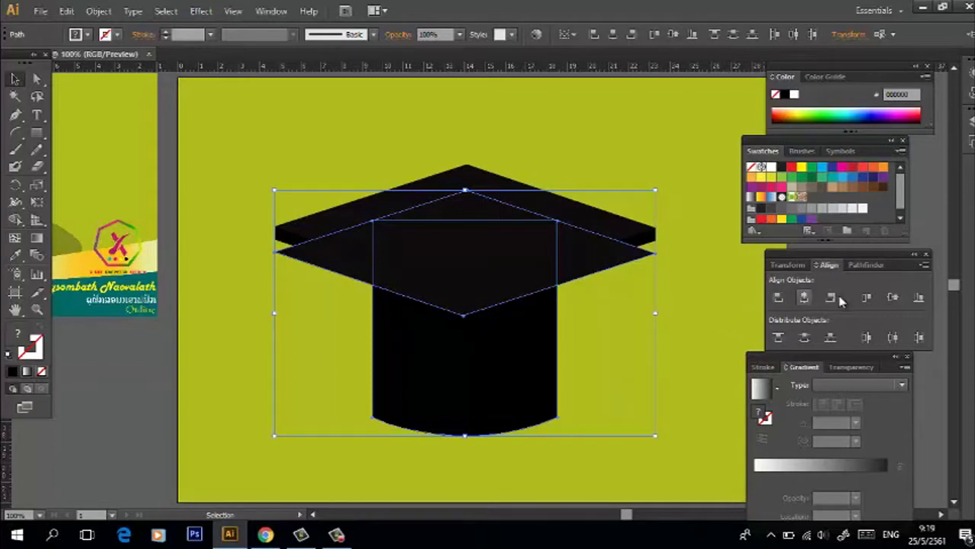
{"action": "left_click", "coordinate": [862, 265]}
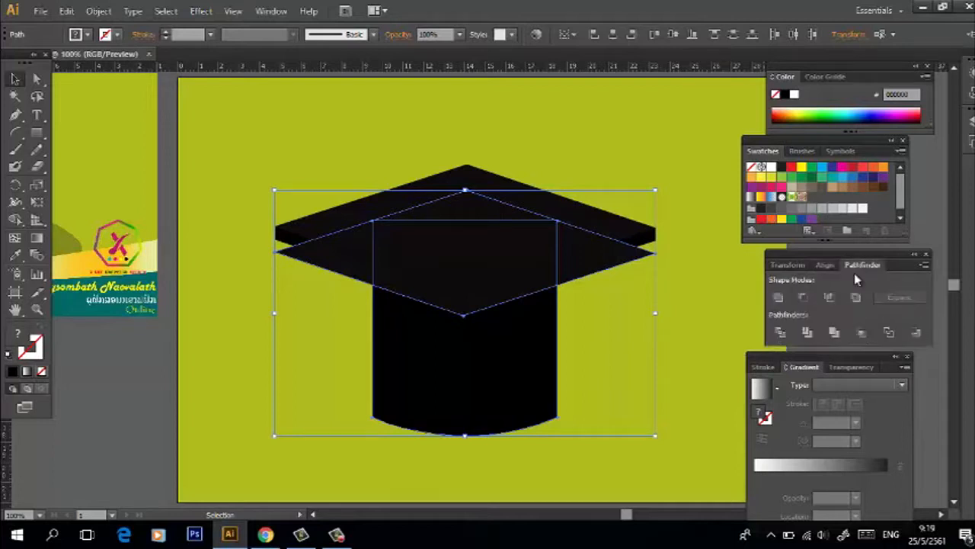
{"action": "left_click", "coordinate": [803, 298]}
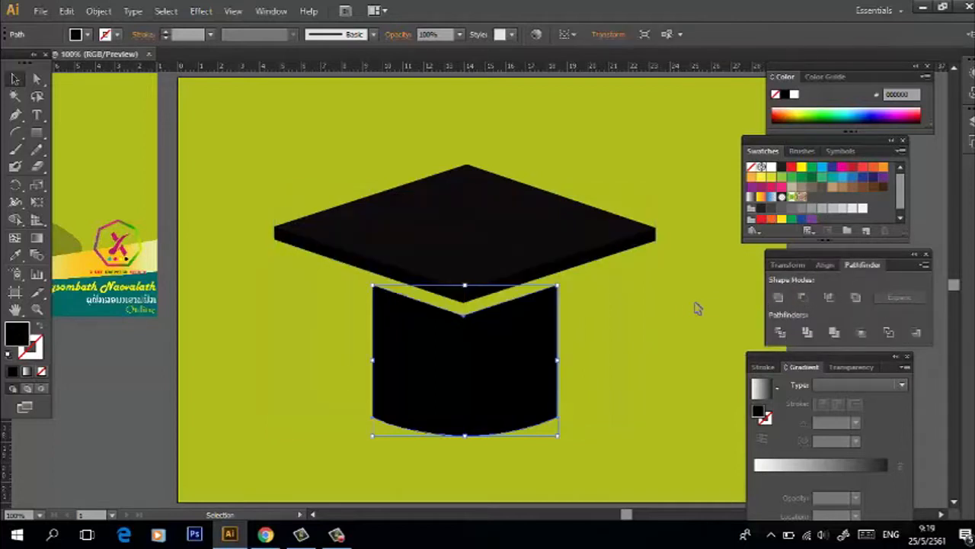
{"action": "left_click", "coordinate": [688, 309]}
{"action": "left_click", "coordinate": [425, 355]}
{"action": "left_click", "coordinate": [682, 377]}
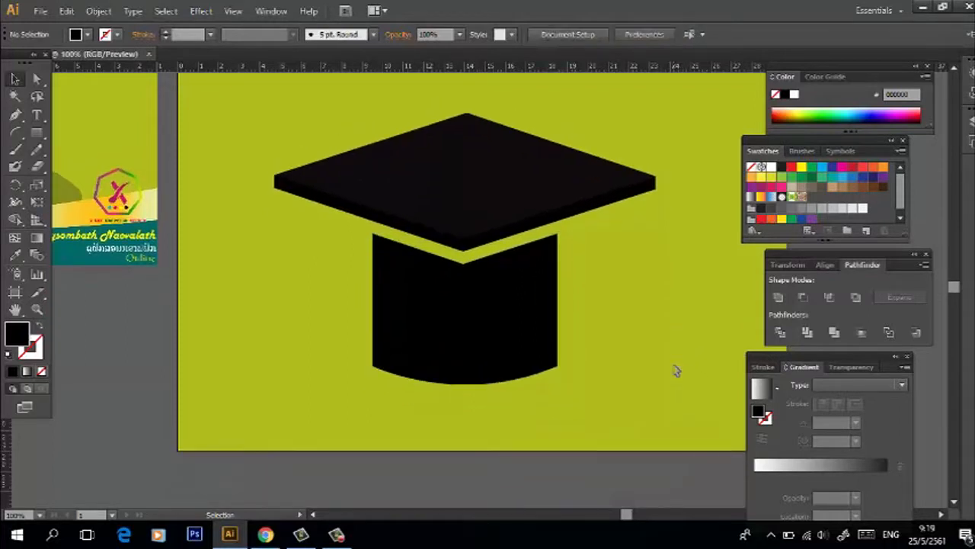
Draw a small circle at the centre of the cap top as its button, filled with 000000 like the lower diamond
{"action": "left_click_drag", "start_coordinate": [37, 133], "coordinate": [86, 167]}
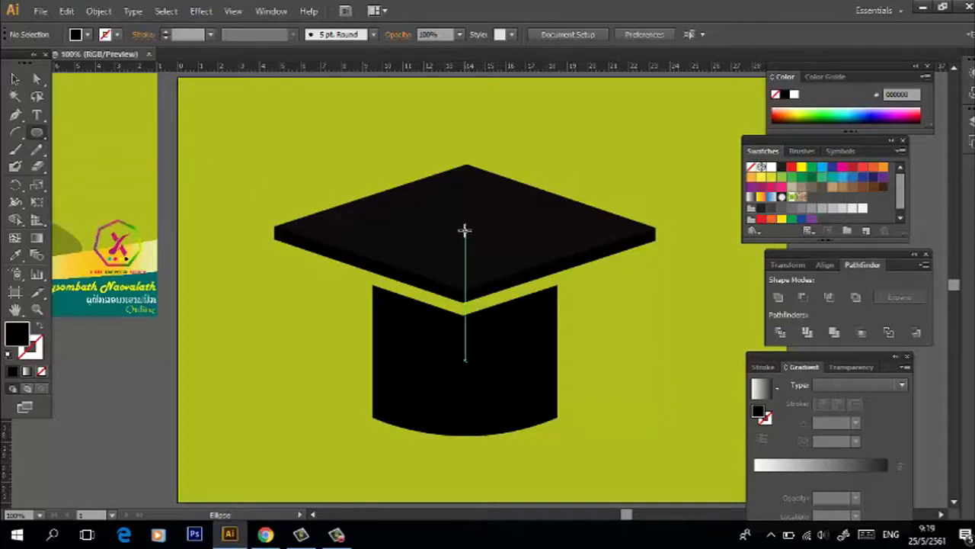
{"action": "left_click_drag", "start_coordinate": [467, 231], "coordinate": [467, 233]}
{"action": "left_click", "coordinate": [15, 255]}
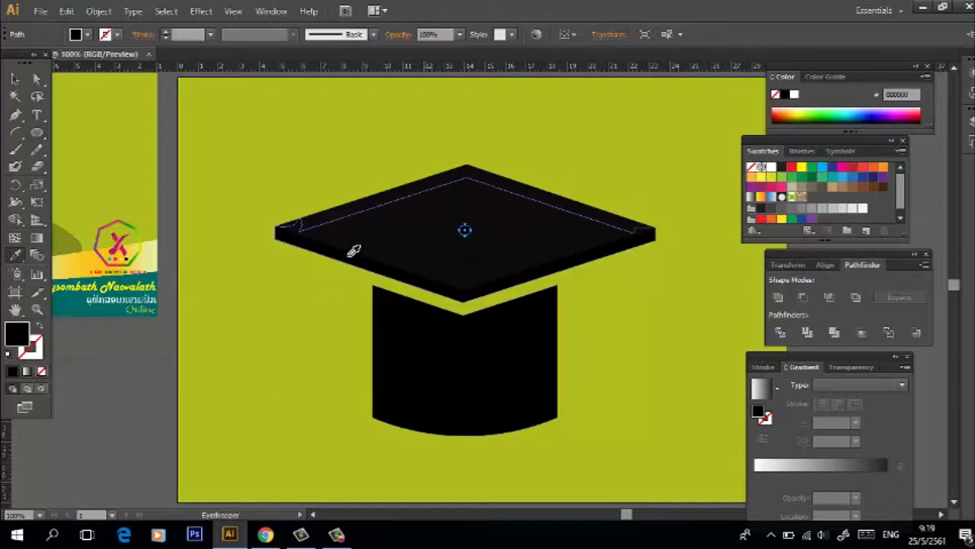
{"action": "left_click", "coordinate": [15, 78]}
{"action": "left_click", "coordinate": [213, 153]}
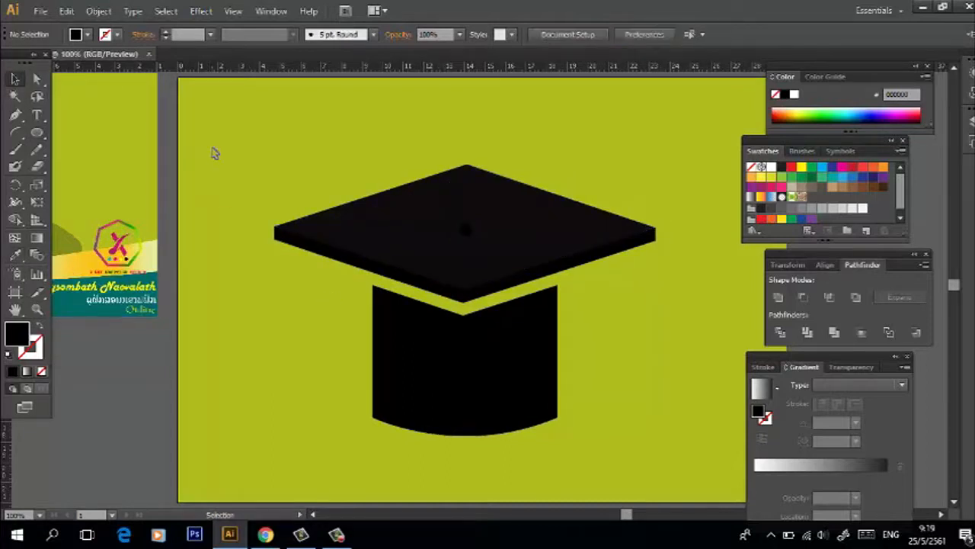
Draw the tassel cord as an open, unfilled Pen path from the button's centre straight left, then about 8.1 cm straight down
{"action": "left_click", "coordinate": [15, 114]}
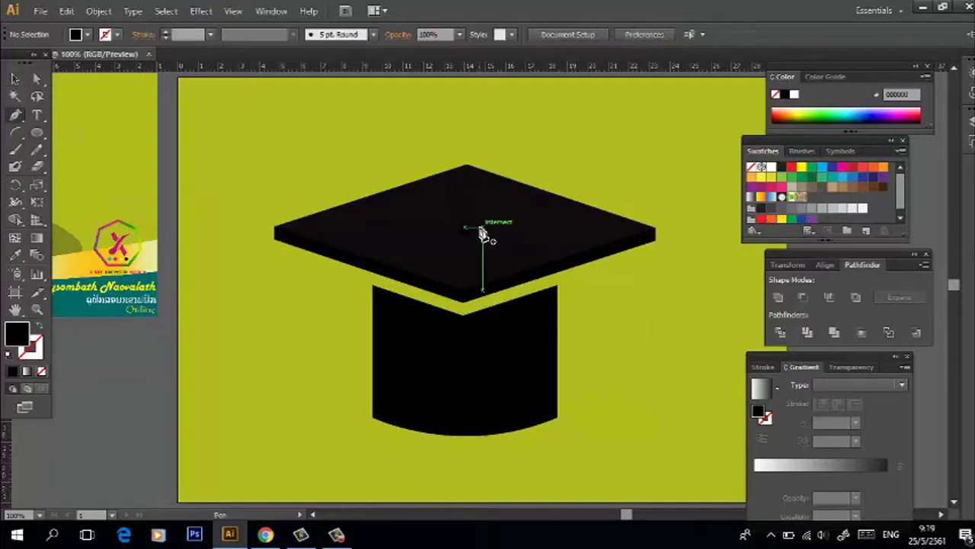
{"action": "left_click", "coordinate": [466, 230]}
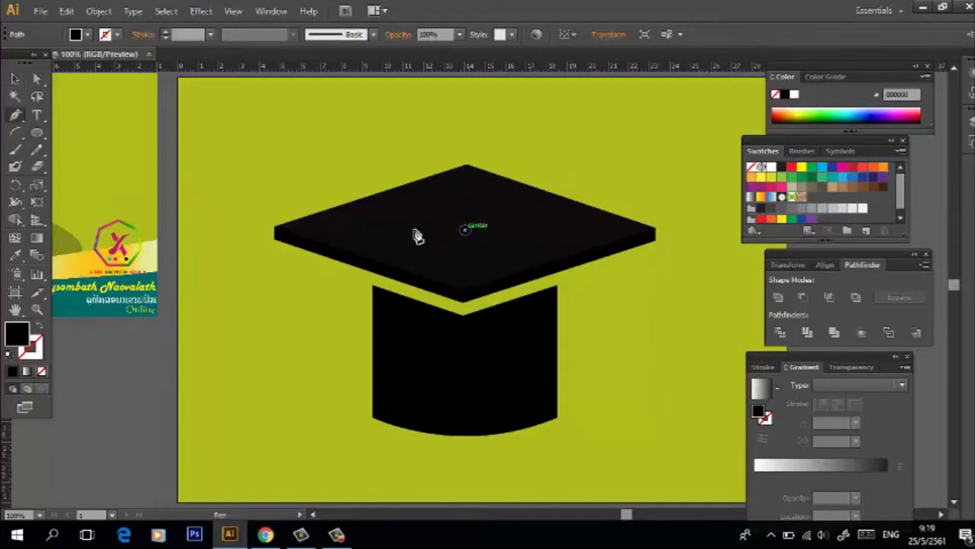
{"action": "left_click", "coordinate": [335, 229]}
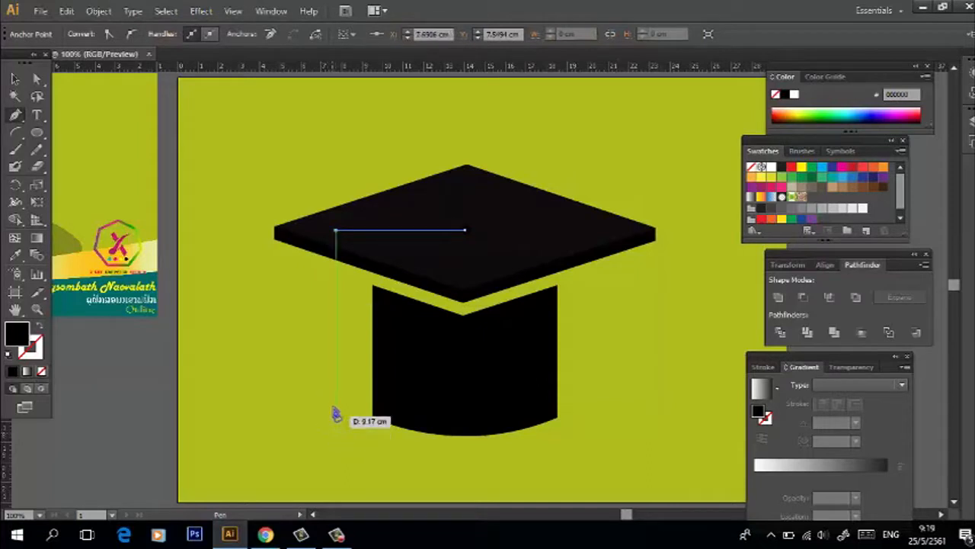
{"action": "left_click", "coordinate": [335, 394]}
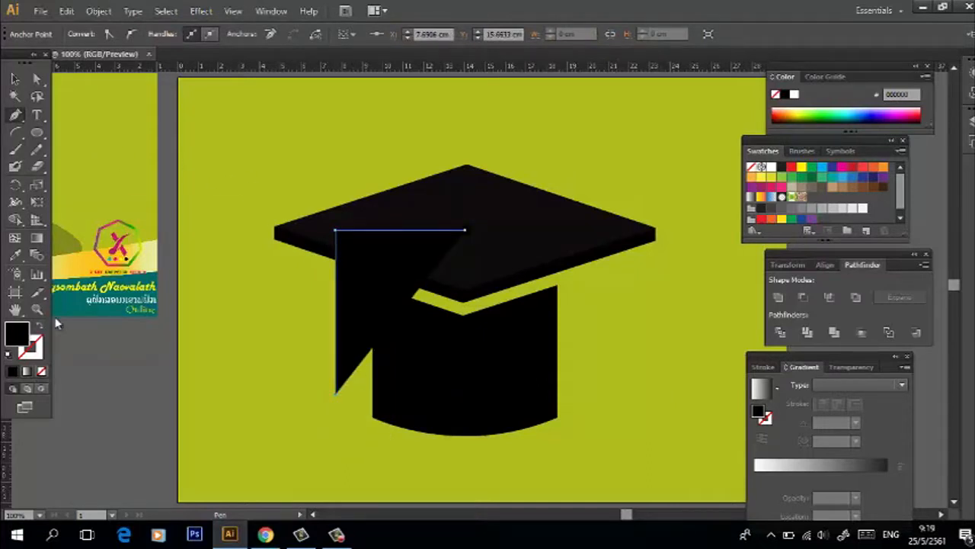
{"action": "left_click", "coordinate": [42, 372]}
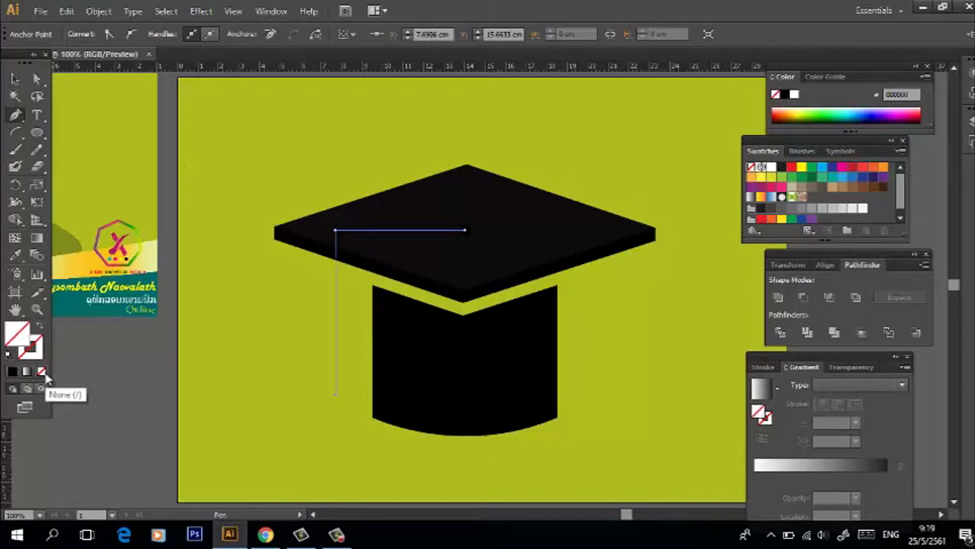
Apply a solid black stroke to the unfilled tassel cord path
{"action": "left_click", "coordinate": [30, 354]}
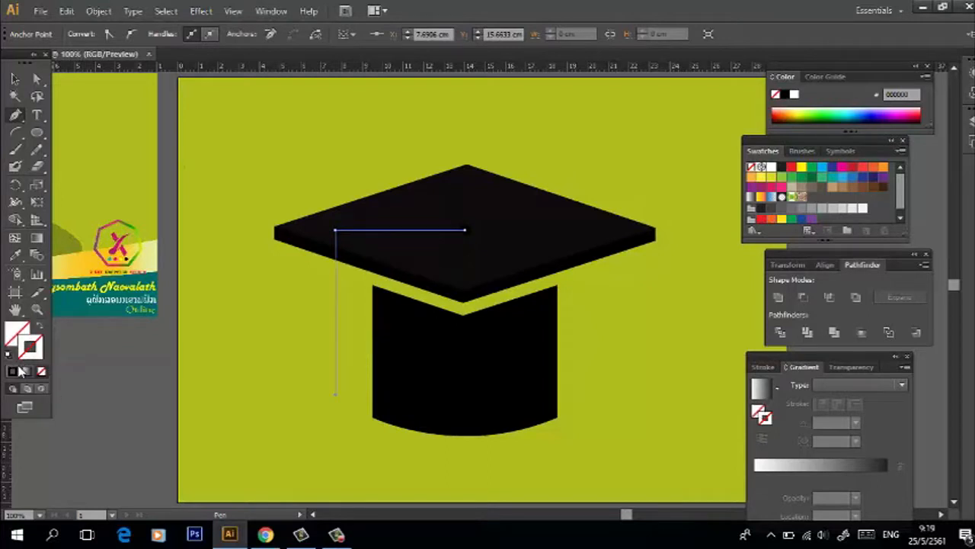
{"action": "left_click", "coordinate": [15, 371]}
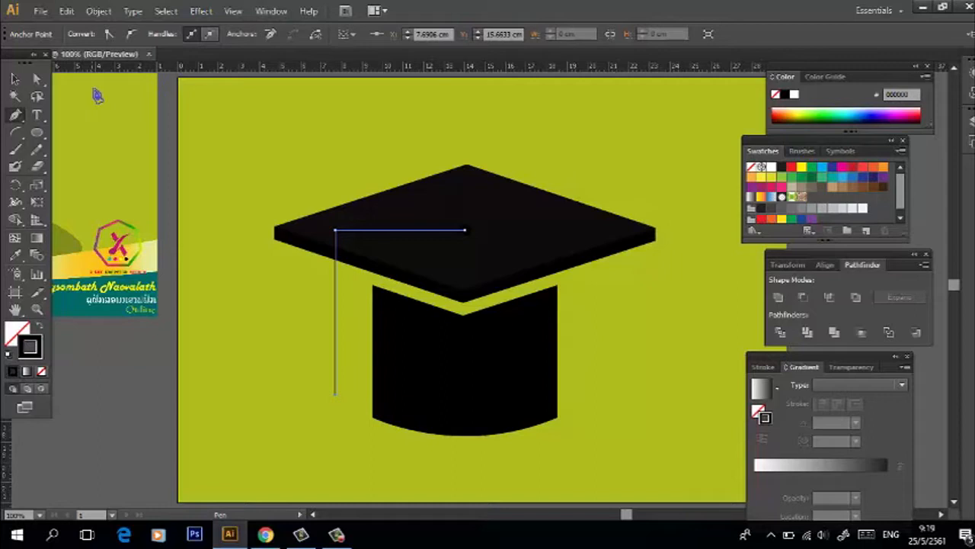
{"action": "left_click", "coordinate": [15, 78]}
{"action": "left_click", "coordinate": [278, 377]}
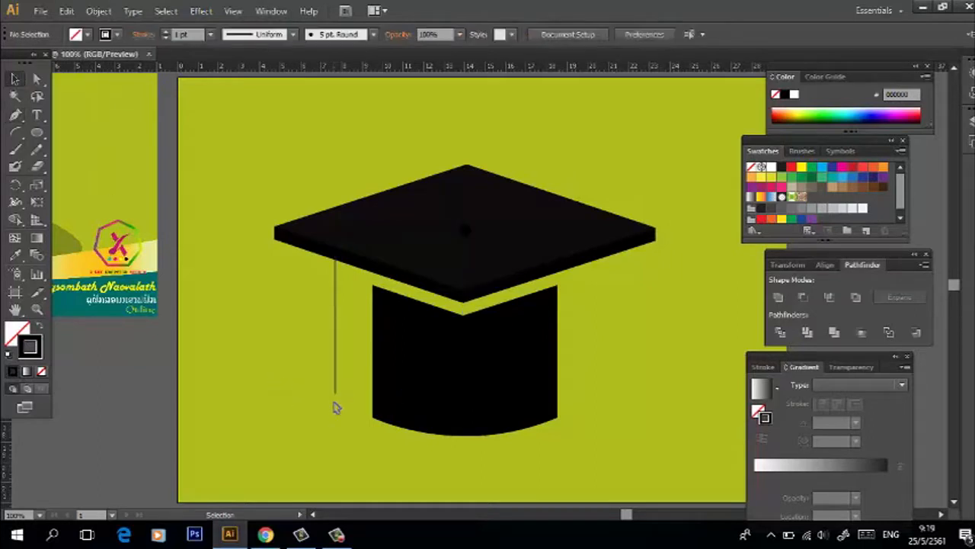
Set the tassel cord's stroke weight to 11 pt
{"action": "left_click", "coordinate": [335, 367]}
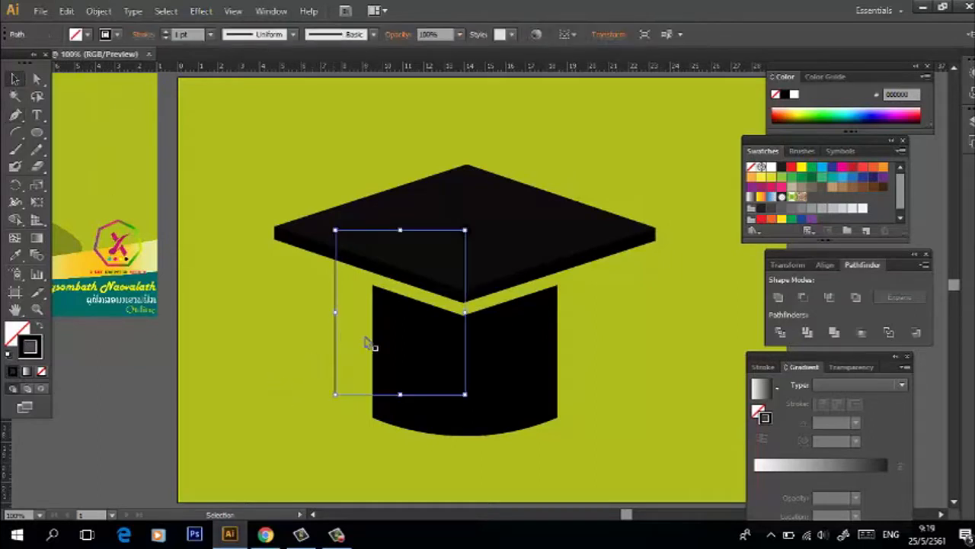
{"action": "left_click", "coordinate": [165, 33]}
{"action": "left_click", "coordinate": [164, 33]}
{"action": "left_click", "coordinate": [165, 33]}
{"action": "left_click", "coordinate": [164, 33]}
{"action": "left_click", "coordinate": [165, 33]}
{"action": "left_click", "coordinate": [164, 33]}
{"action": "left_click", "coordinate": [164, 33]}
{"action": "left_click", "coordinate": [165, 33]}
{"action": "left_click", "coordinate": [164, 33]}
{"action": "left_click", "coordinate": [164, 33]}
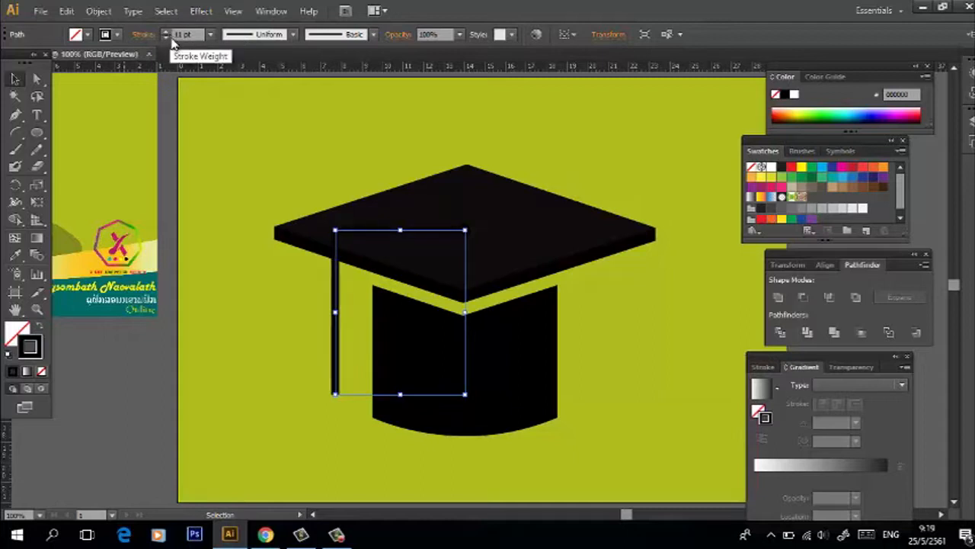
{"action": "left_click", "coordinate": [194, 172]}
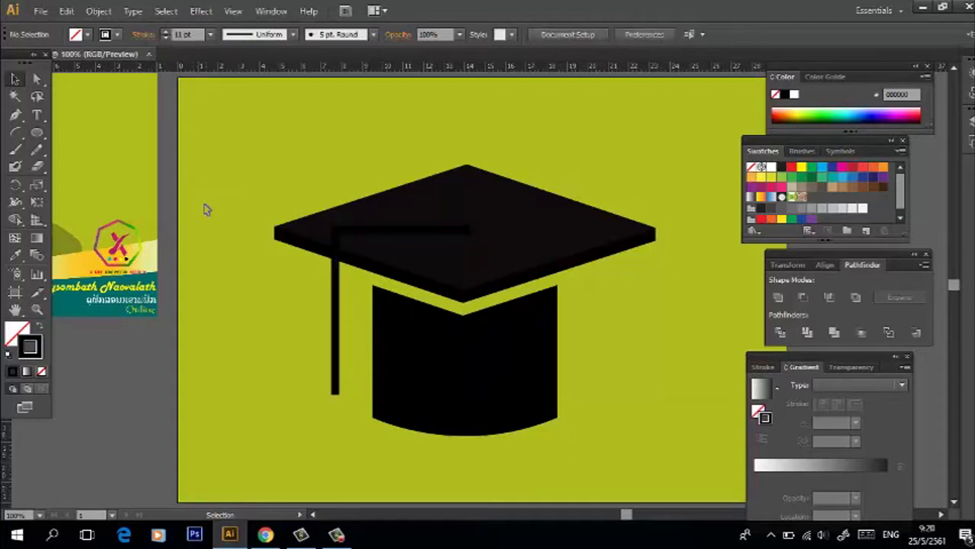
Change the tassel cord's stroke colour to the orange swatch f7941e
{"action": "left_click", "coordinate": [335, 381]}
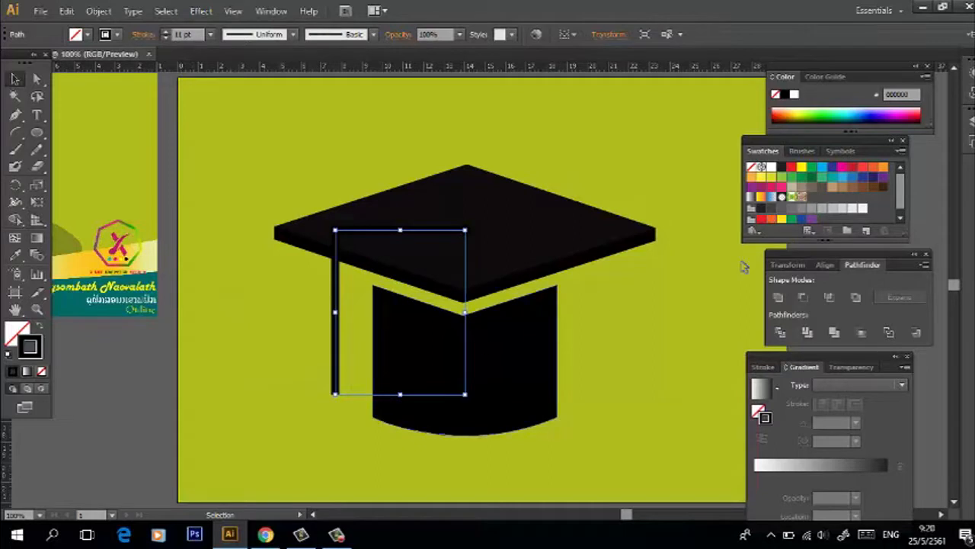
{"action": "left_click", "coordinate": [882, 167]}
{"action": "left_click", "coordinate": [703, 297]}
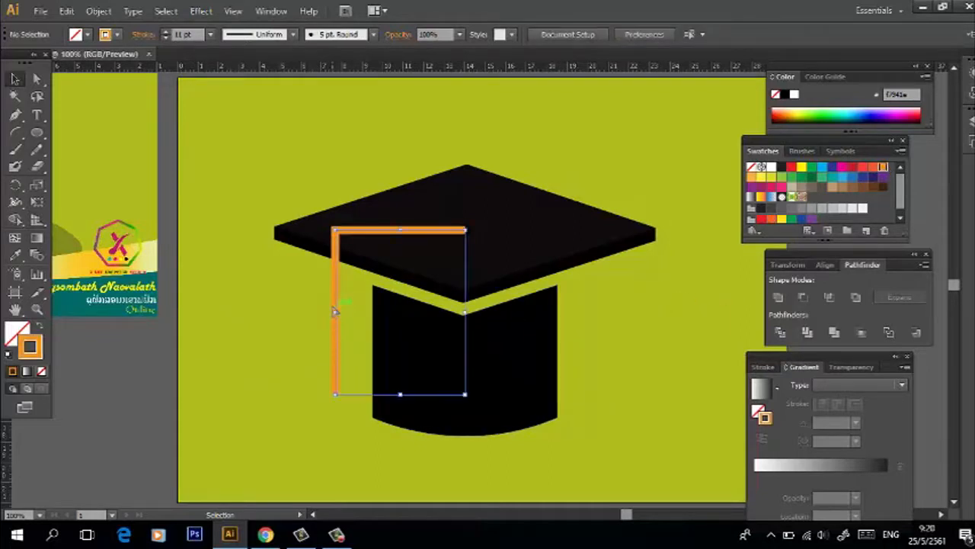
Give the orange tassel cord's stroke round caps at its open ends
{"action": "left_click", "coordinate": [335, 310]}
{"action": "left_click", "coordinate": [143, 35]}
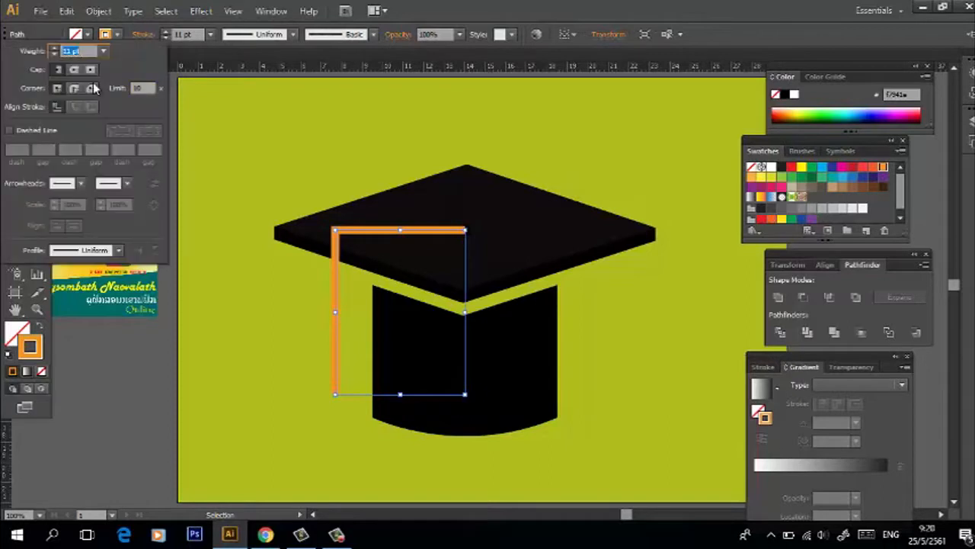
{"action": "left_click", "coordinate": [73, 70]}
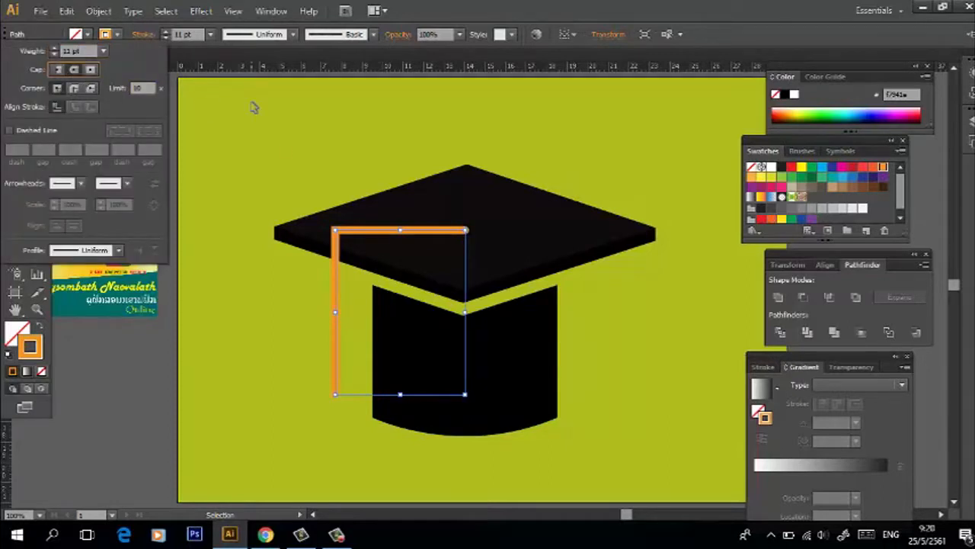
{"action": "left_click", "coordinate": [425, 187]}
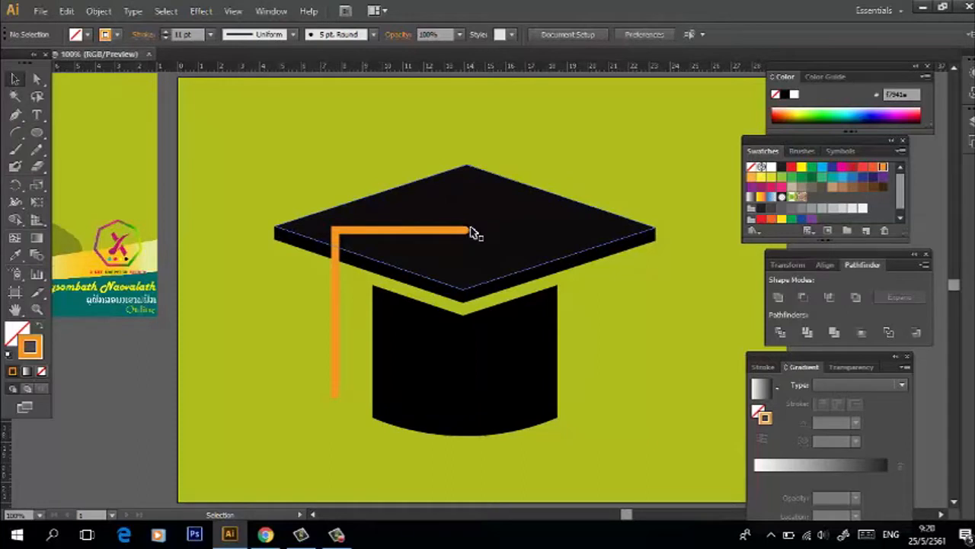
Expand the orange cord's stroke into a filled shape
{"action": "left_click", "coordinate": [336, 307]}
{"action": "left_click", "coordinate": [100, 11]}
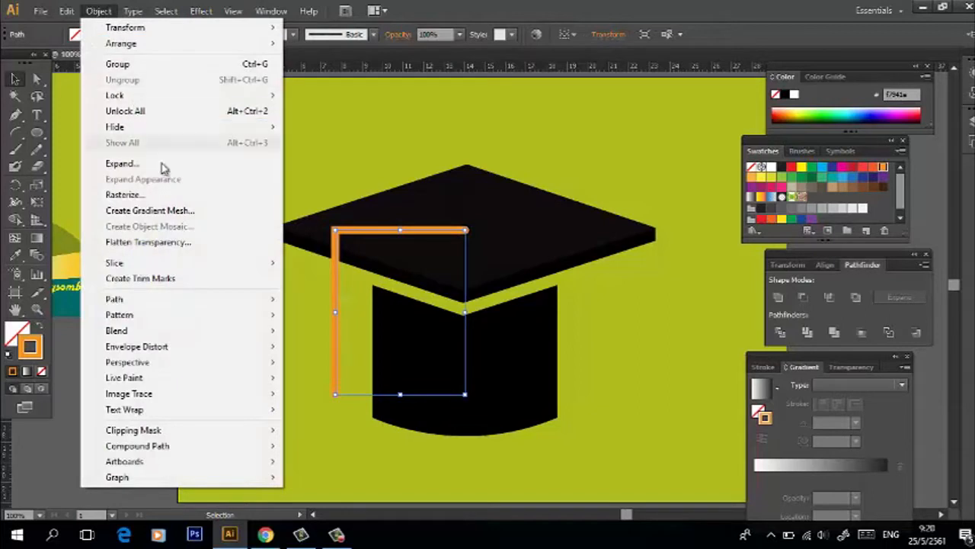
{"action": "left_click", "coordinate": [158, 164]}
{"action": "left_click", "coordinate": [488, 347]}
{"action": "left_click", "coordinate": [633, 338]}
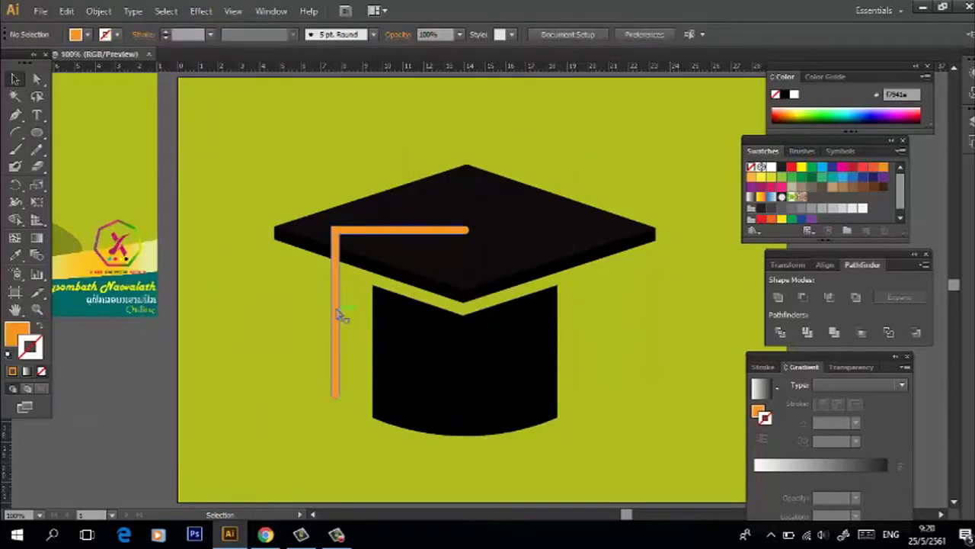
Duplicate the expanded cord and place the copy slightly to the right and below, overlapping the original
{"action": "left_click", "coordinate": [336, 312]}
{"action": "left_click_drag", "start_coordinate": [336, 299], "coordinate": [338, 303]}
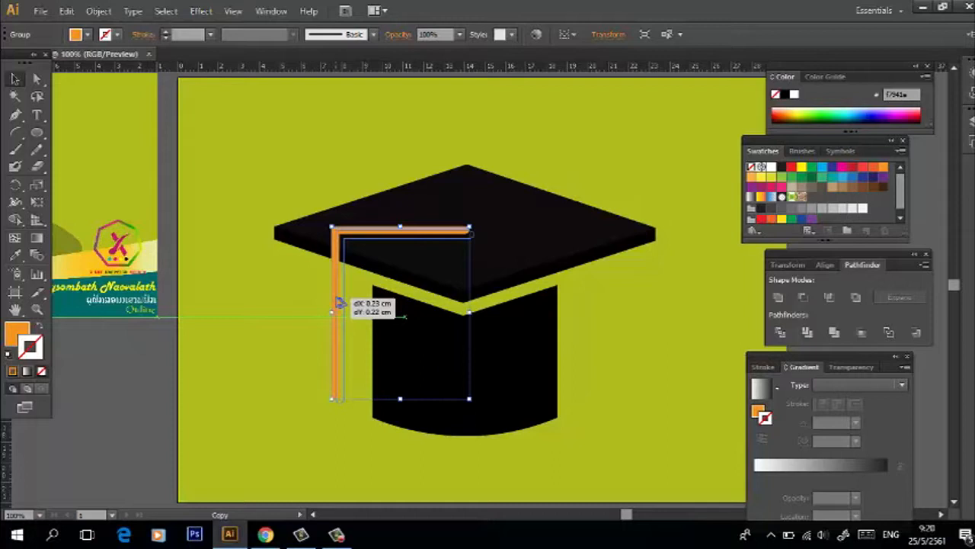
{"action": "left_click_drag", "start_coordinate": [336, 302], "coordinate": [338, 302]}
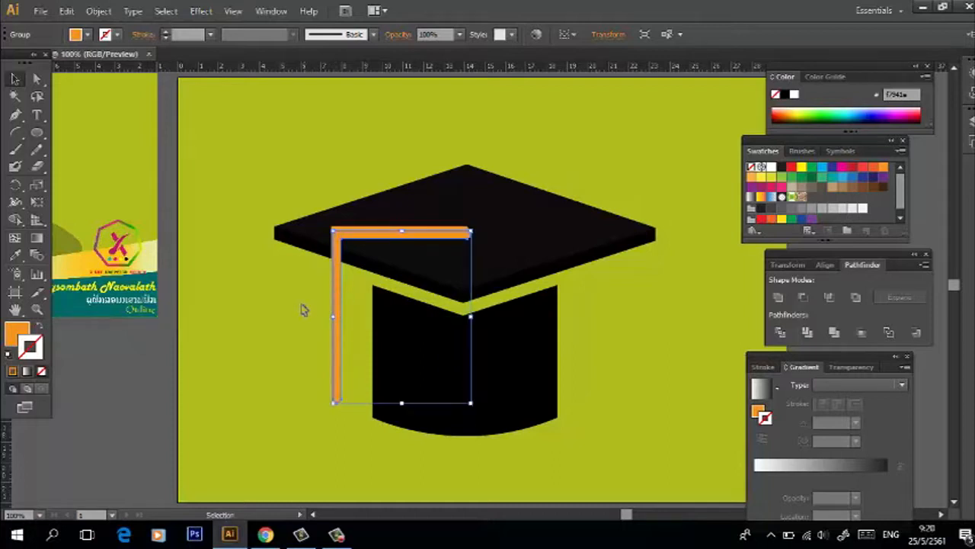
{"action": "left_click", "coordinate": [300, 308]}
{"action": "left_click", "coordinate": [336, 358]}
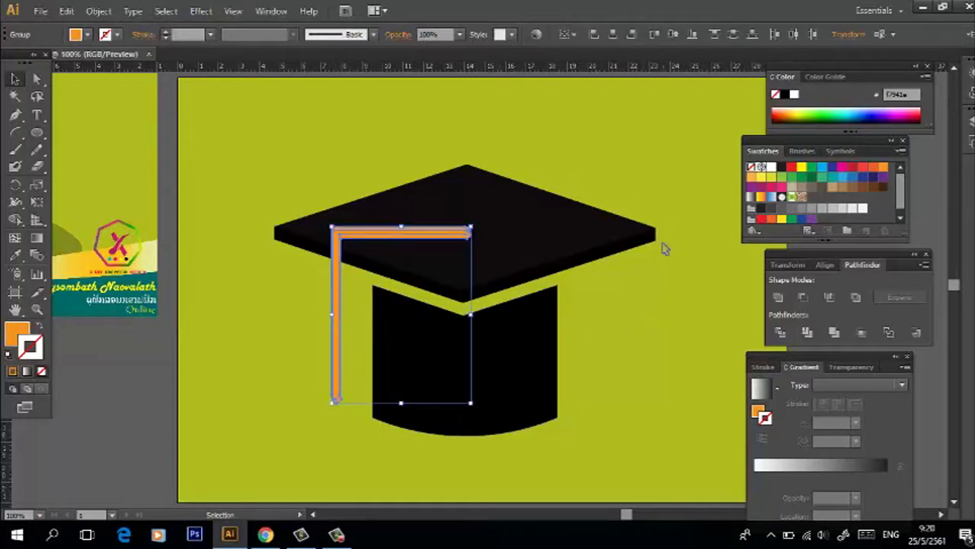
{"action": "left_click", "coordinate": [282, 406]}
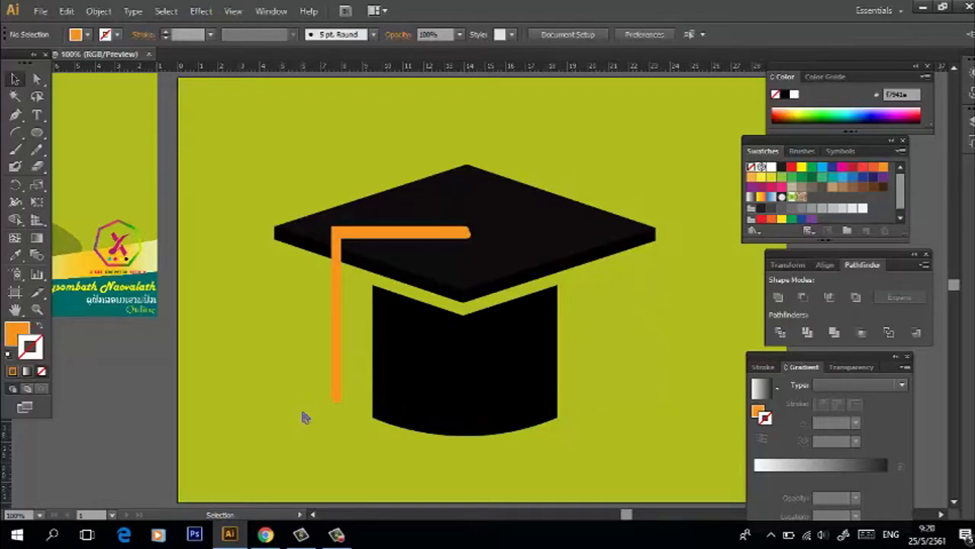
Nudge the duplicate cord horizontally so its left edge runs along the middle of the original vertical strip
{"action": "key", "text": "ctrl+plus"}
{"action": "key", "text": "ctrl+plus"}
{"action": "key", "text": "ctrl+plus"}
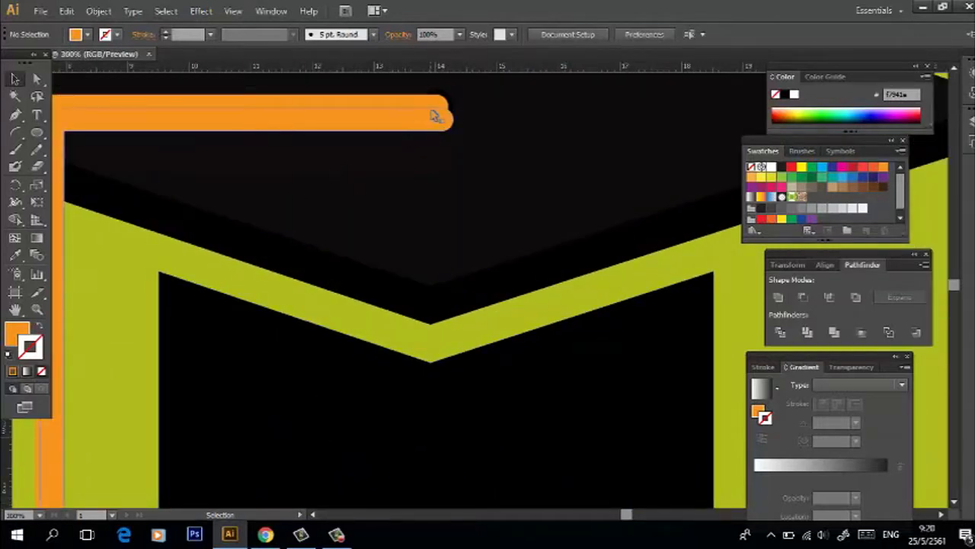
{"action": "left_click", "coordinate": [432, 117]}
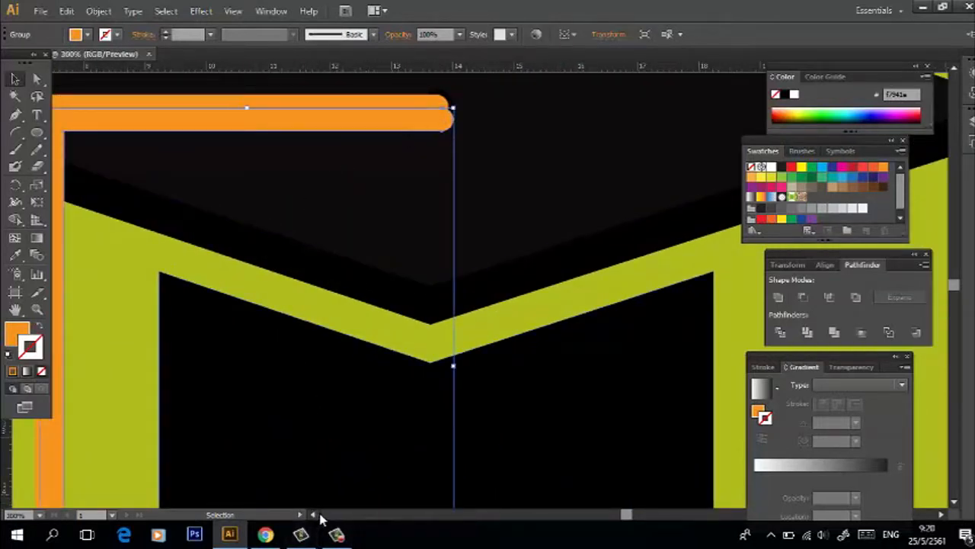
{"action": "left_click", "coordinate": [313, 515]}
{"action": "left_click", "coordinate": [313, 515]}
{"action": "key", "text": "Right"}
{"action": "key", "text": "Right"}
{"action": "key", "text": "Right"}
{"action": "key", "text": "Right"}
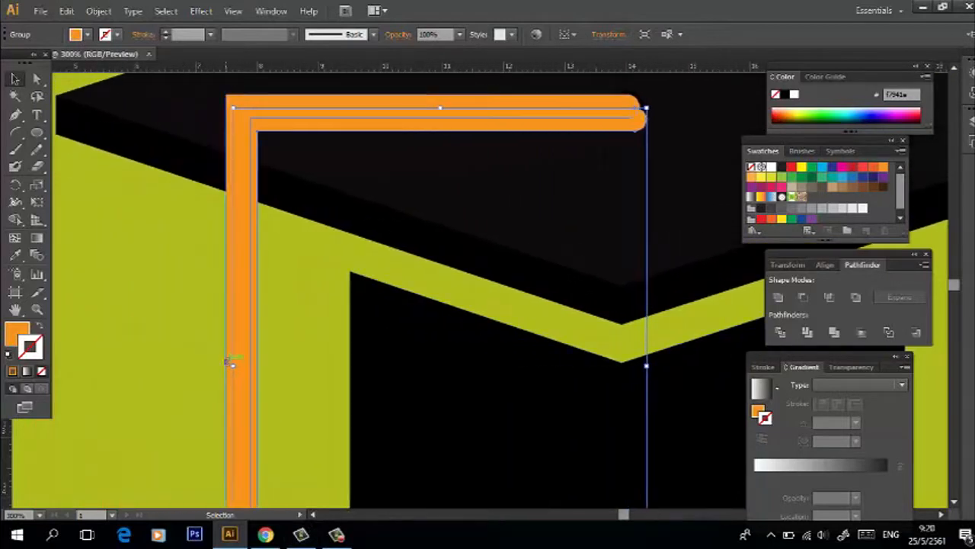
{"action": "key", "text": "Left"}
{"action": "key", "text": "Left"}
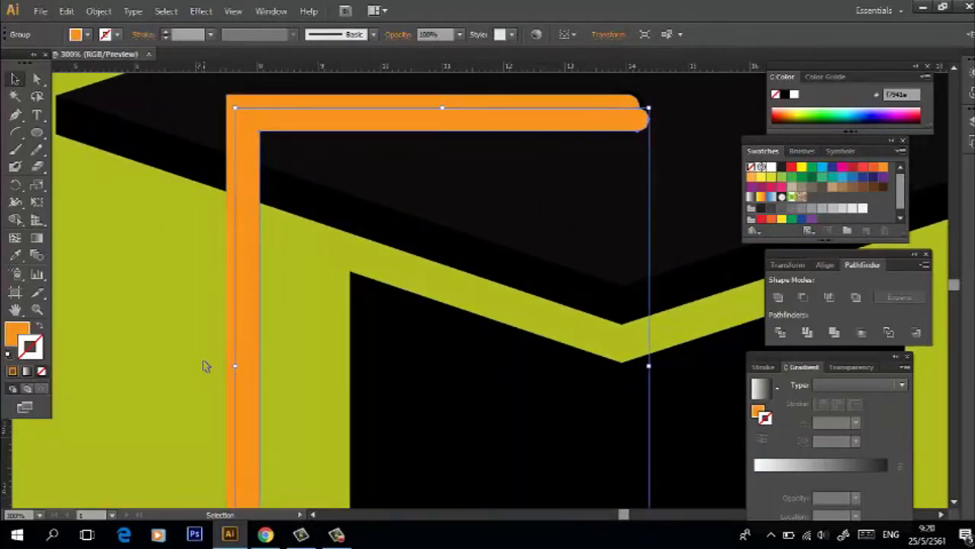
{"action": "key", "text": "Left"}
Split the two overlapping cord shapes with Pathfinder Divide and ungroup the resulting pieces
{"action": "left_click", "coordinate": [195, 355]}
{"action": "key", "text": "ctrl+a"}
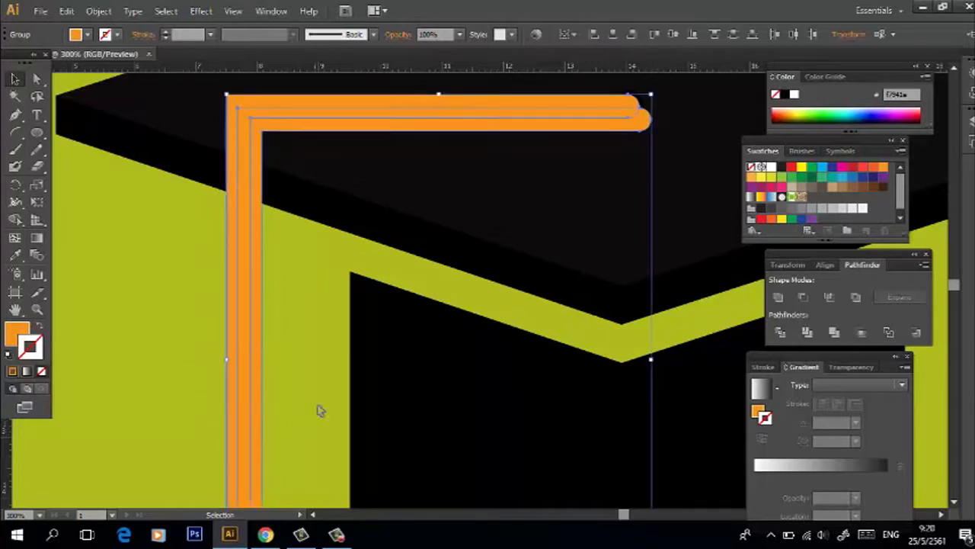
{"action": "left_click", "coordinate": [778, 333]}
{"action": "right_click", "coordinate": [236, 245]}
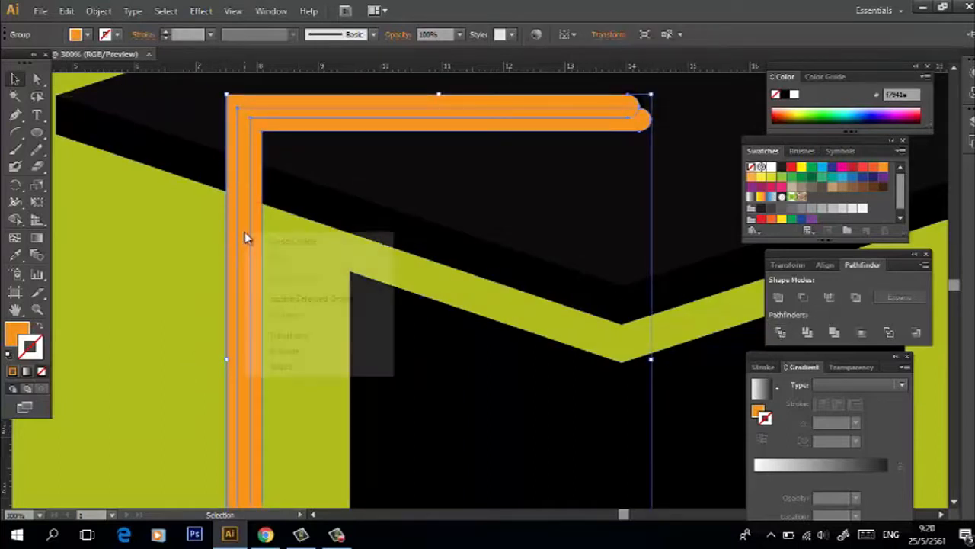
{"action": "left_click", "coordinate": [287, 315]}
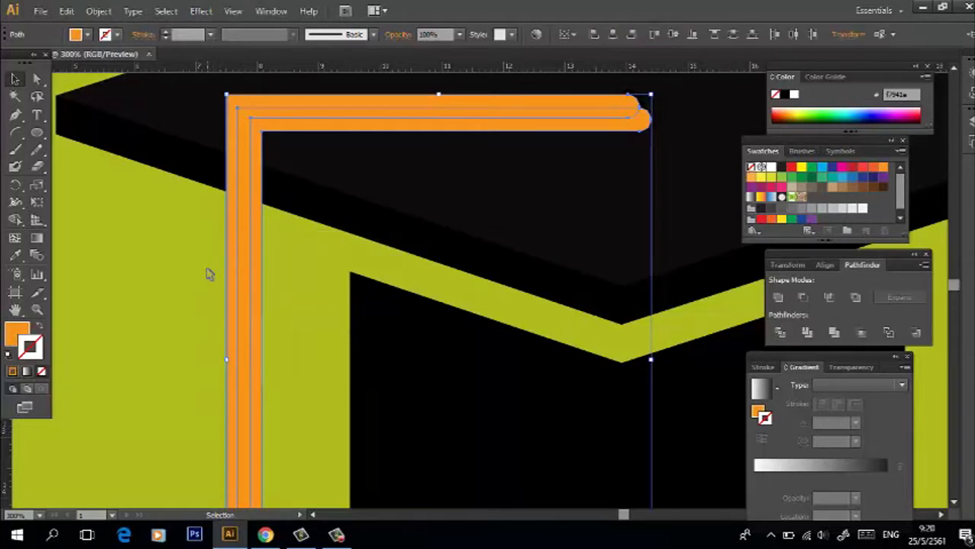
Delete the offset piece that extends beyond the original cord's inner edge
{"action": "right_click", "coordinate": [244, 275]}
{"action": "left_click", "coordinate": [180, 285]}
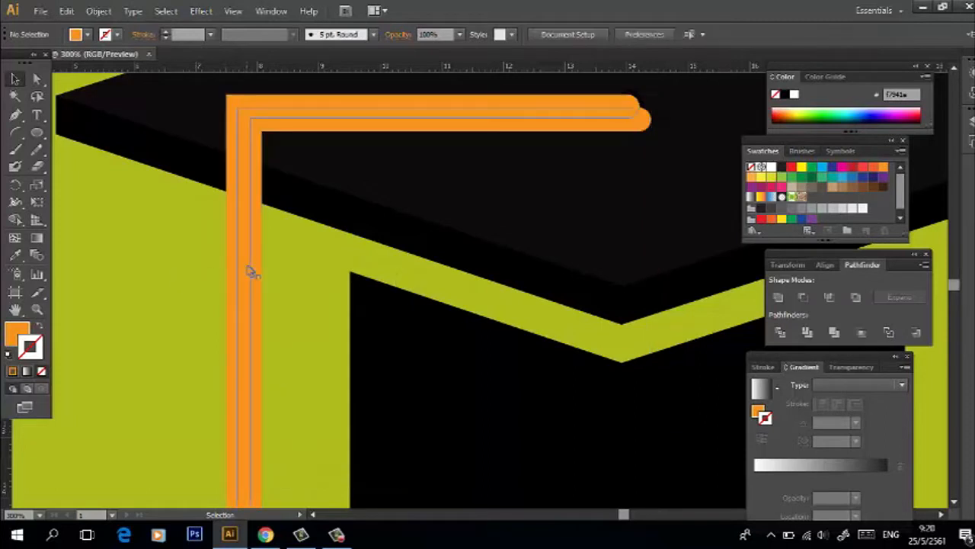
{"action": "left_click", "coordinate": [261, 261]}
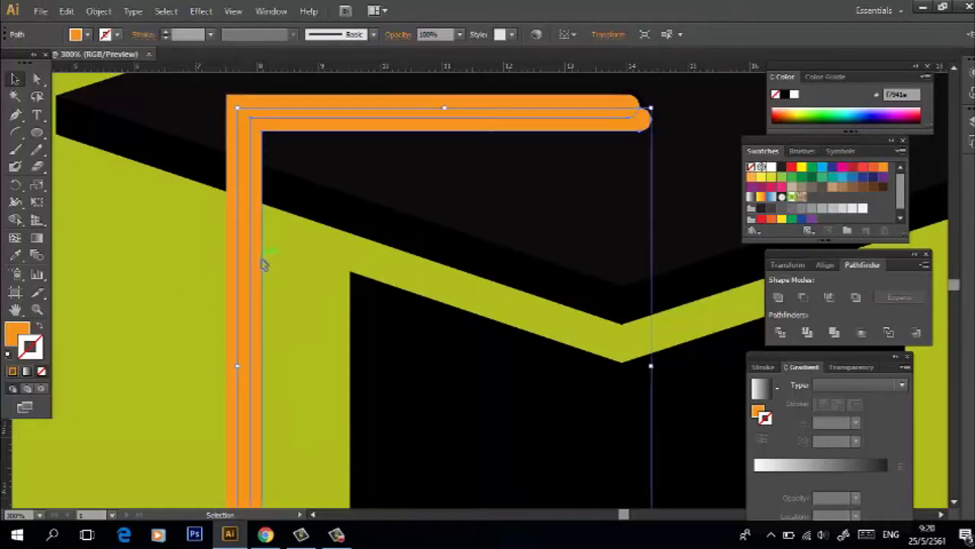
{"action": "key", "text": "Delete"}
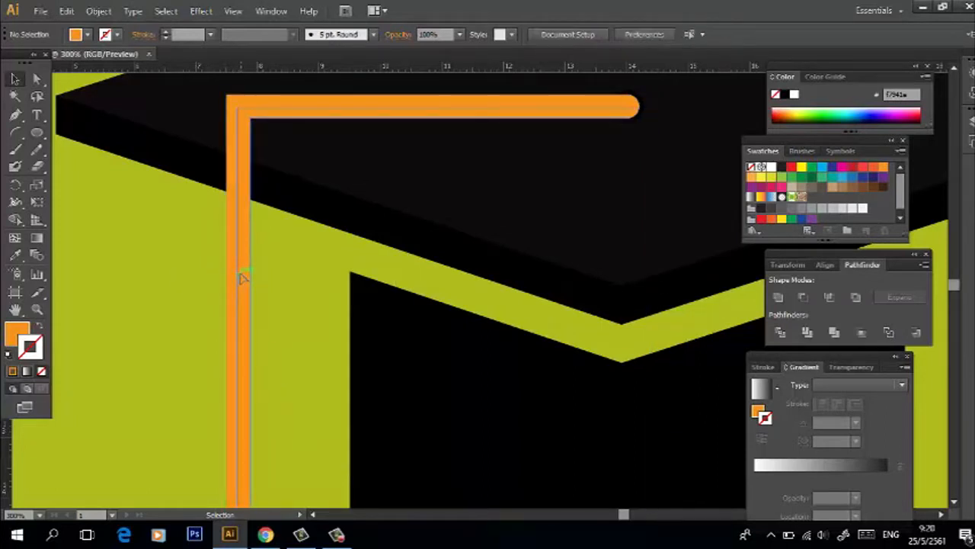
Fill the cord's outer strip with the darker orange d37105 as a shading half
{"action": "left_click", "coordinate": [261, 275]}
{"action": "left_click", "coordinate": [240, 274]}
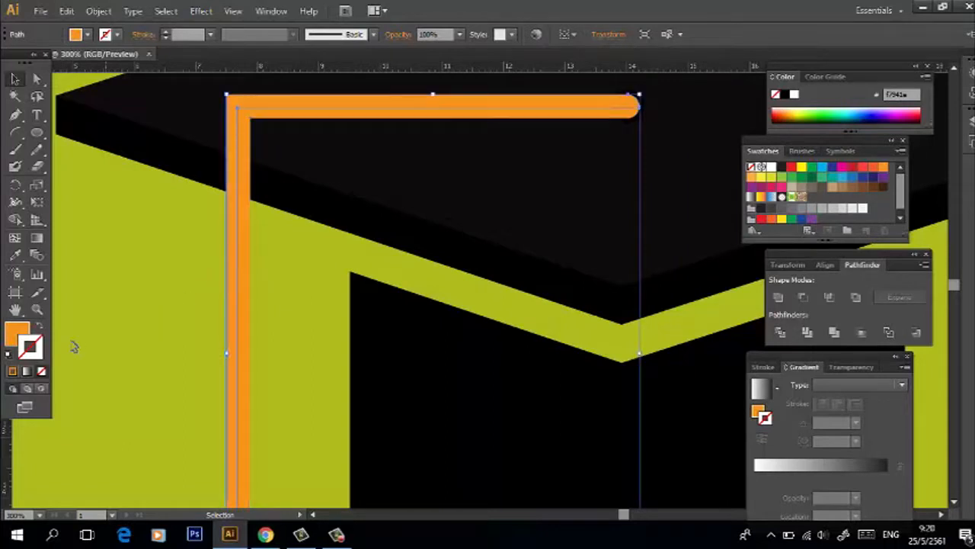
{"action": "double_click", "coordinate": [17, 334]}
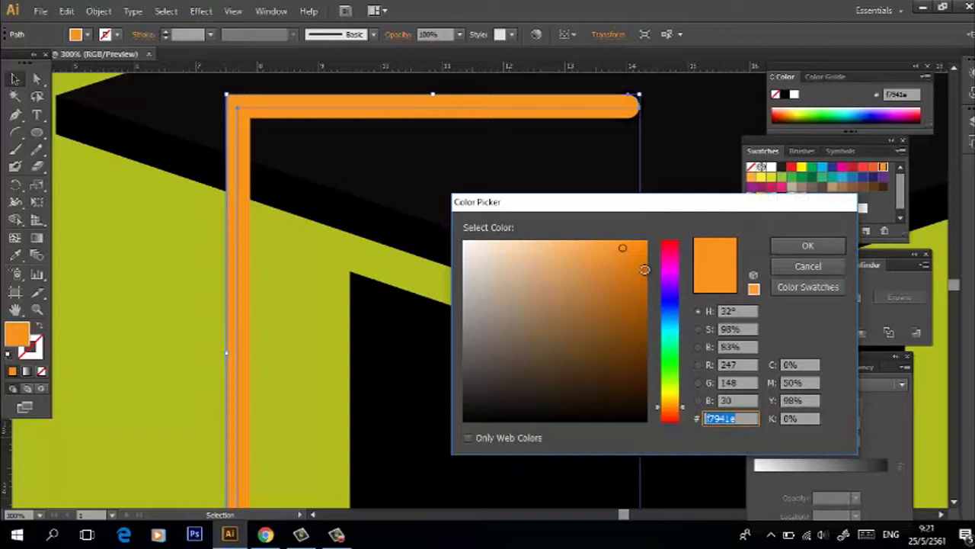
{"action": "left_click", "coordinate": [645, 269]}
{"action": "left_click", "coordinate": [807, 245]}
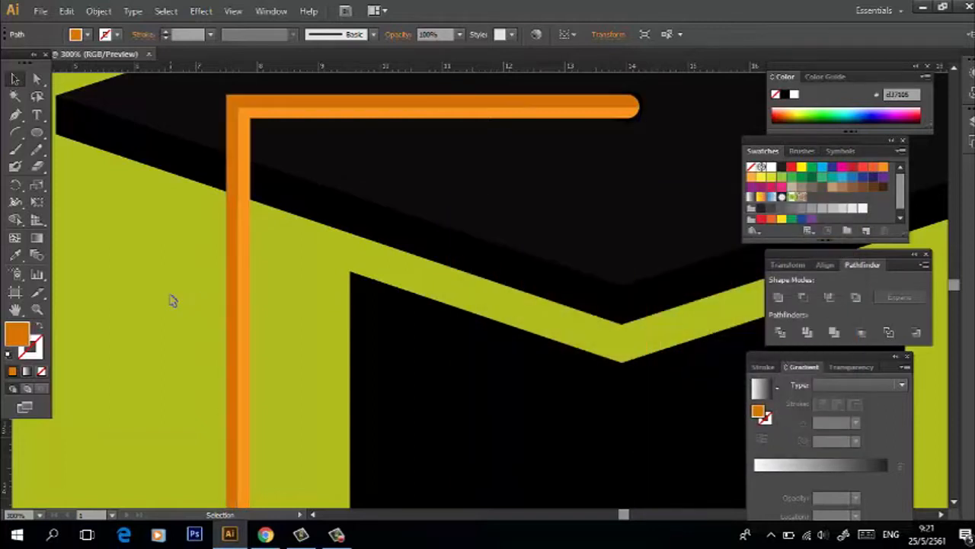
{"action": "left_click", "coordinate": [172, 300]}
{"action": "scroll", "coordinate": [172, 300], "scroll_direction": "down", "scroll_amount": 5}
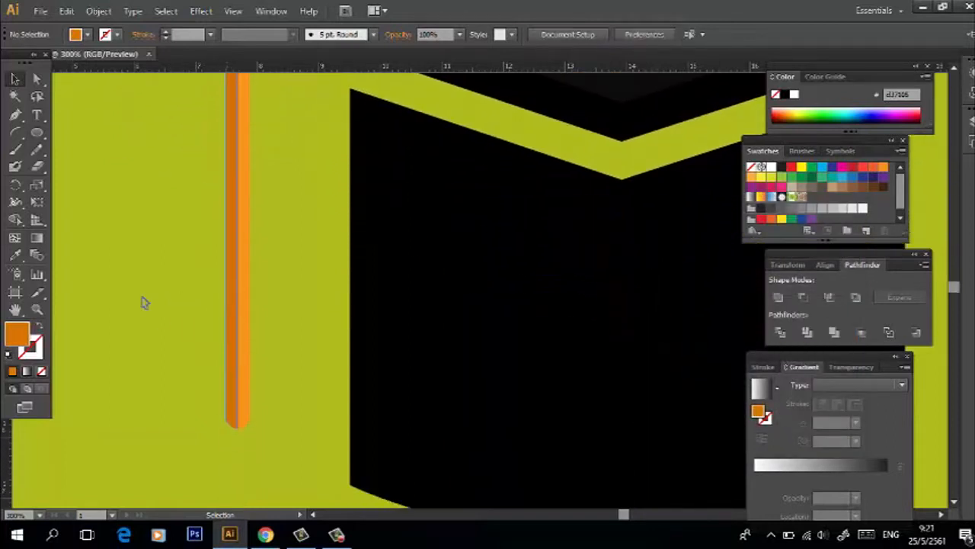
{"action": "left_click_drag", "start_coordinate": [37, 132], "coordinate": [74, 150]}
{"action": "left_click_drag", "start_coordinate": [84, 136], "coordinate": [86, 138]}
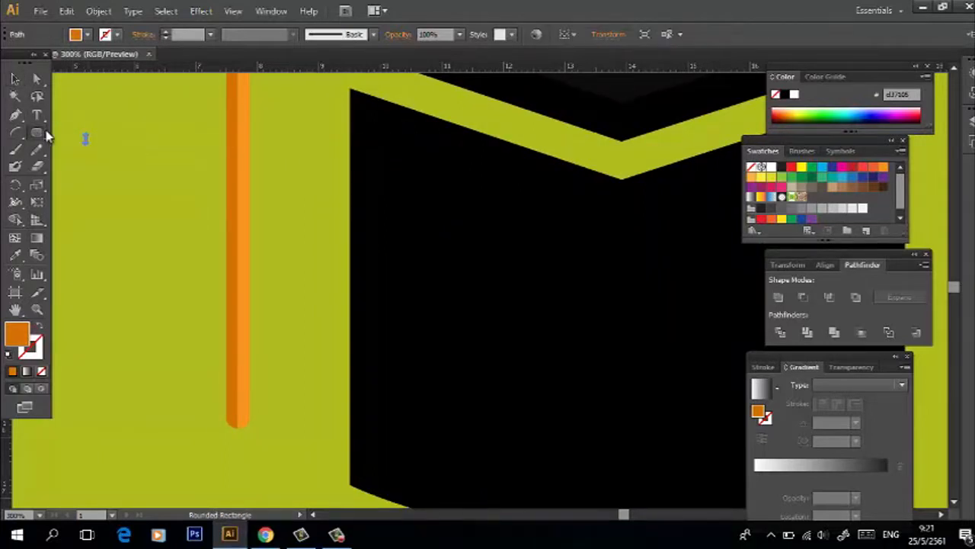
{"action": "key", "text": "ctrl+z"}
Draw a dark orange rectangle about 1 cm wide and 1.2 cm tall over the cord's lower end
{"action": "key", "text": "m"}
{"action": "left_click_drag", "start_coordinate": [213, 403], "coordinate": [276, 477]}
Group the light and dark orange strips of the tassel cord
{"action": "key", "text": "v"}
{"action": "left_click_drag", "start_coordinate": [124, 209], "coordinate": [288, 340]}
{"action": "key", "text": "ctrl+g"}
{"action": "key", "text": "v"}
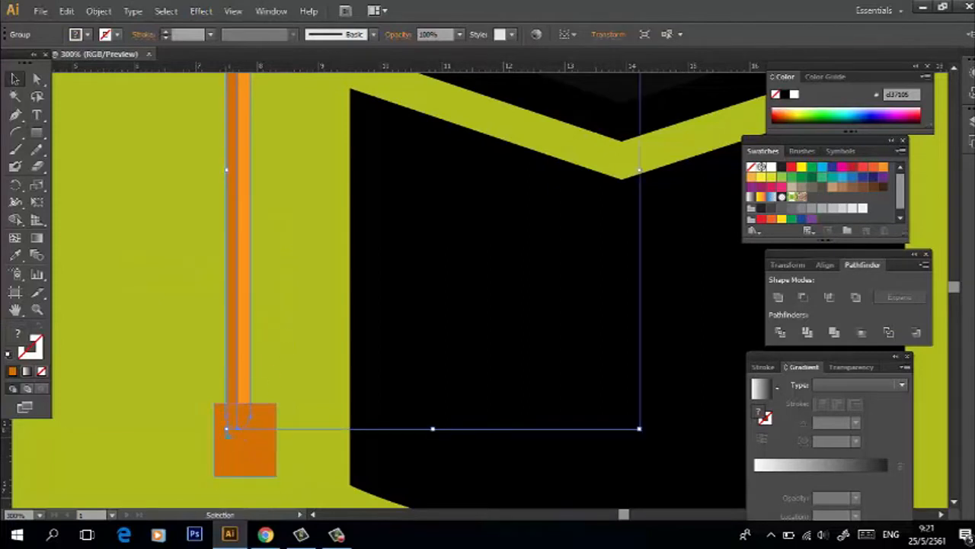
Move the dark orange rectangle so it is centred under the cord's lower end, and activate the Direct Selection tool
{"action": "left_click", "coordinate": [196, 390]}
{"action": "left_click_drag", "start_coordinate": [226, 419], "coordinate": [251, 426]}
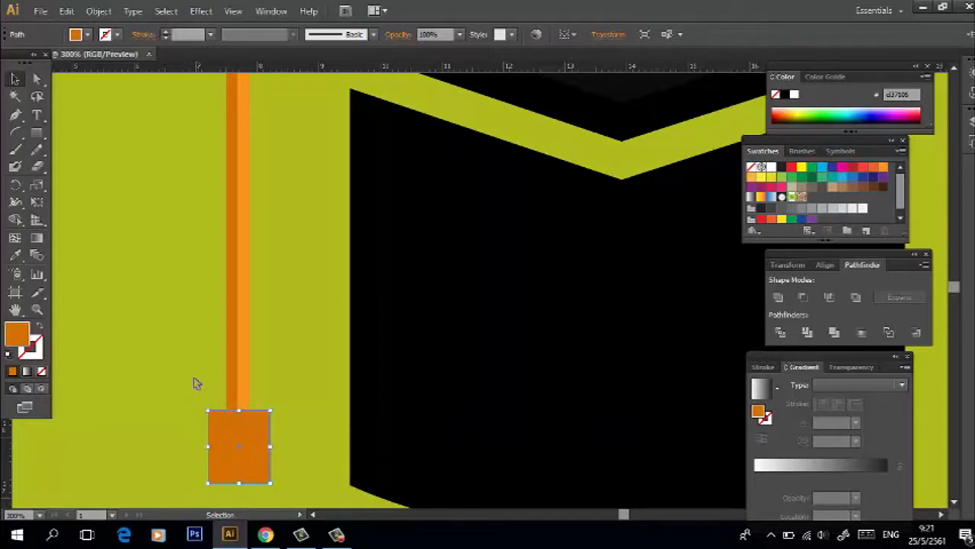
{"action": "left_click", "coordinate": [41, 82]}
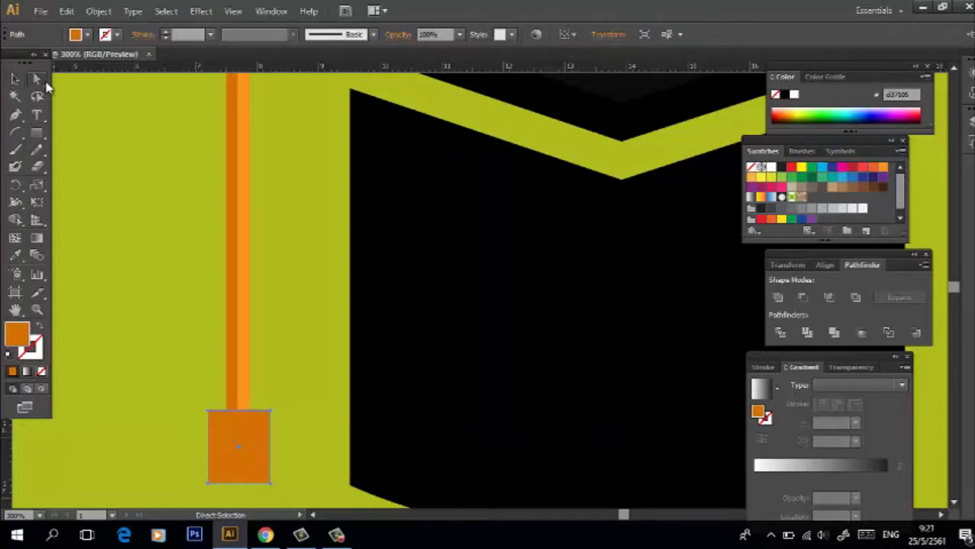
Taper the dark orange rectangle at the cord's end into a trapezoid by moving both upper corners evenly inward
{"action": "left_click", "coordinate": [209, 412]}
{"action": "left_click_drag", "start_coordinate": [208, 411], "coordinate": [259, 413]}
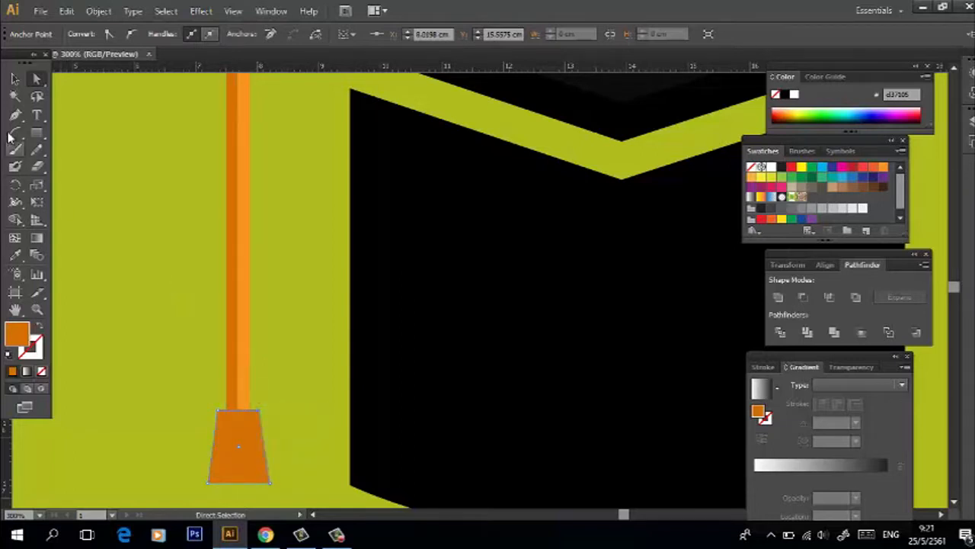
{"action": "left_click", "coordinate": [15, 79]}
{"action": "left_click", "coordinate": [70, 159]}
Draw a closed Pen shape over one half of the orange trapezoid, with a straight edge along its vertical centre line
{"action": "left_click", "coordinate": [15, 114]}
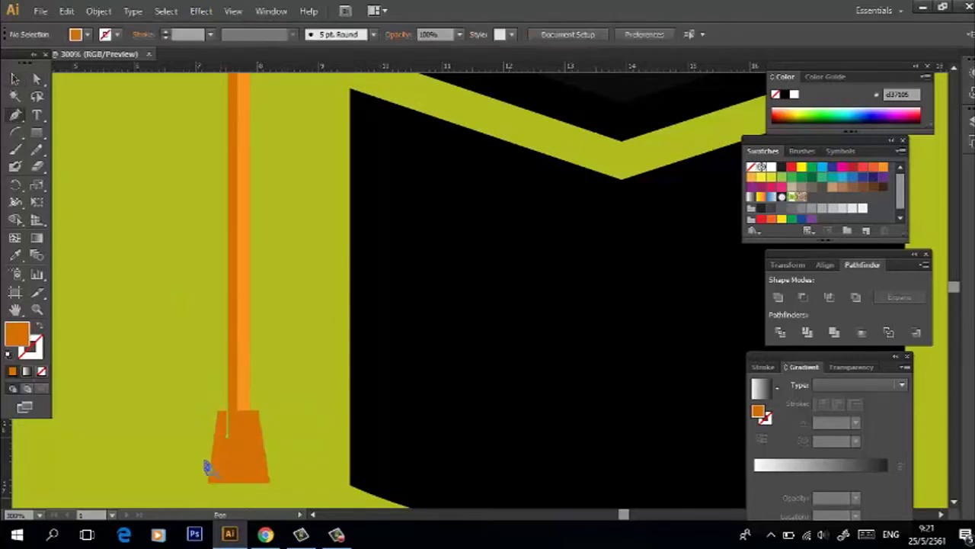
{"action": "left_click", "coordinate": [238, 410]}
{"action": "left_click", "coordinate": [239, 482]}
{"action": "left_click_drag", "start_coordinate": [212, 484], "coordinate": [213, 396]}
{"action": "left_click", "coordinate": [238, 409]}
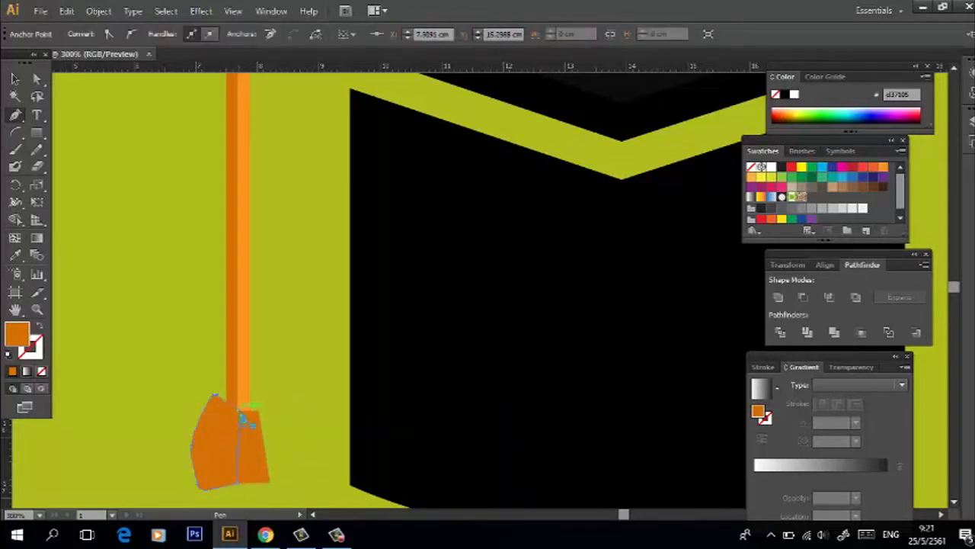
Divide the trapezoid with the drawn shape, ungroup the pieces and delete the excess outside the trapezoid
{"action": "key", "text": "v"}
{"action": "left_click", "coordinate": [210, 462]}
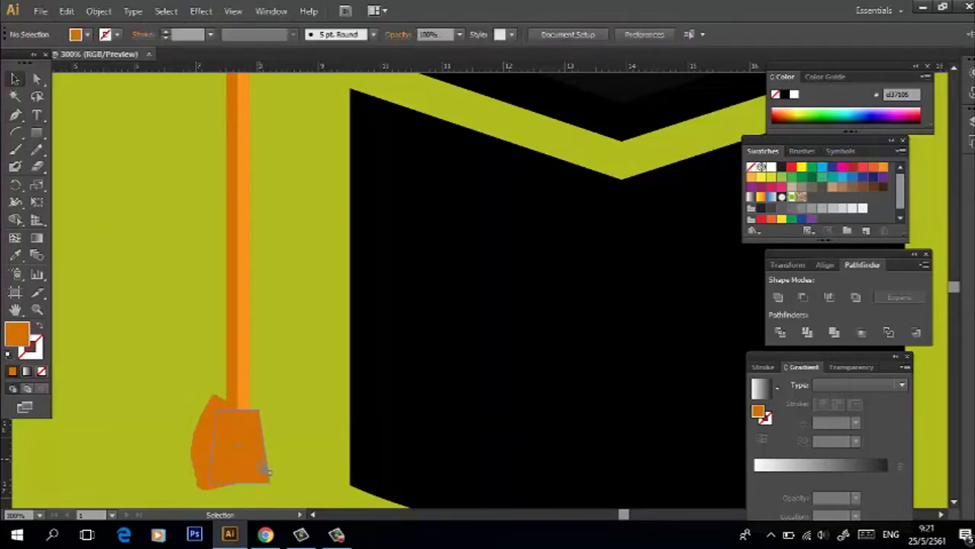
{"action": "left_click", "coordinate": [206, 456], "text": "shift"}
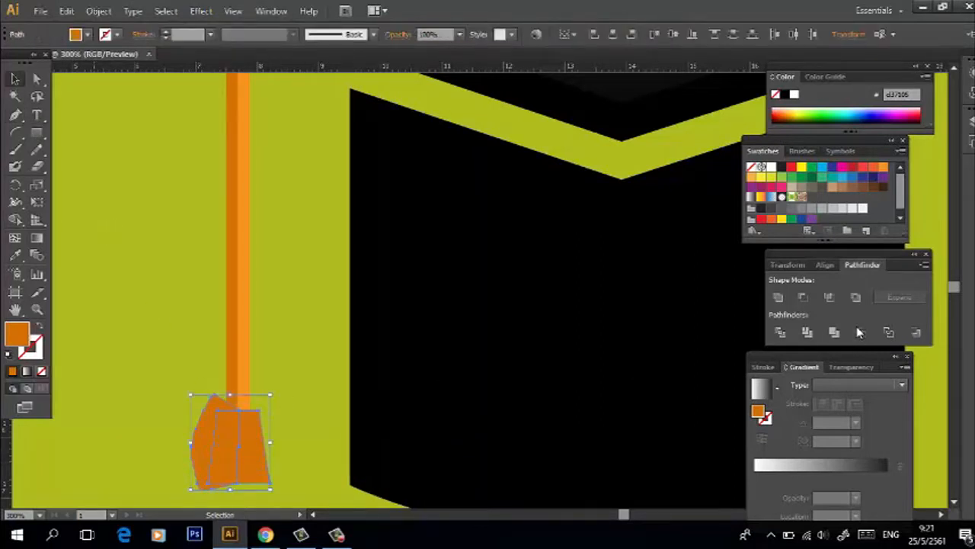
{"action": "left_click", "coordinate": [774, 330]}
{"action": "right_click", "coordinate": [241, 452]}
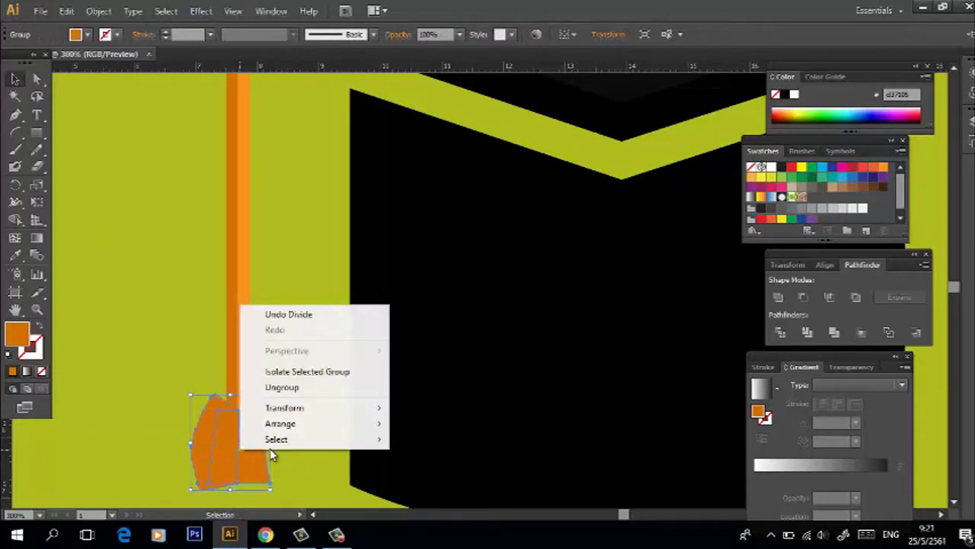
{"action": "left_click", "coordinate": [282, 387]}
{"action": "left_click", "coordinate": [175, 352]}
{"action": "left_click", "coordinate": [202, 442]}
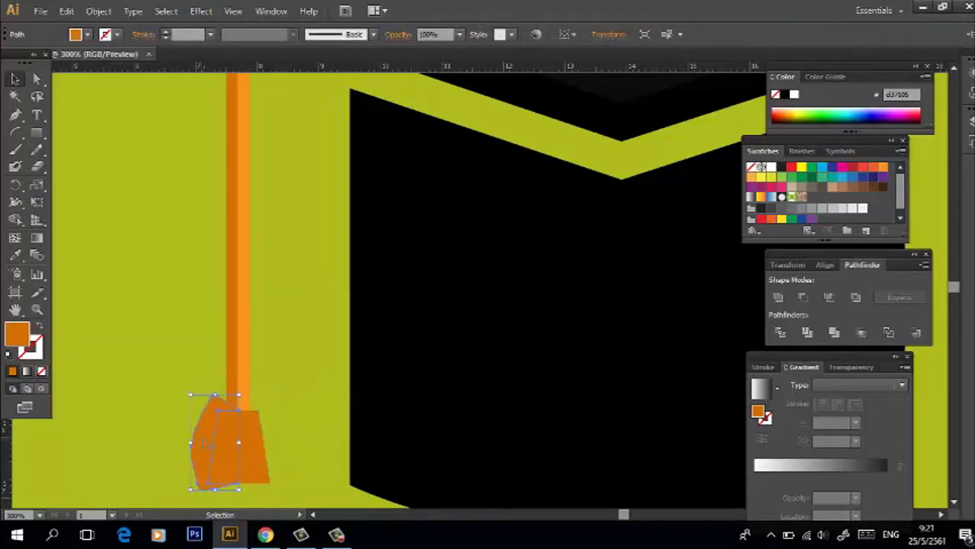
{"action": "key", "text": "Delete"}
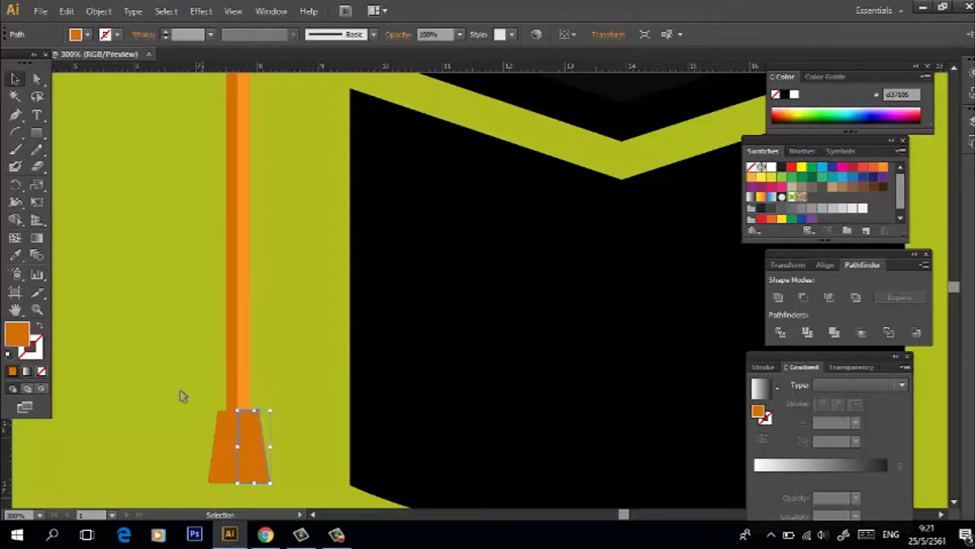
Fill the trapezoid's half below the cord's light strip with that strip's lighter orange f7941e
{"action": "left_click", "coordinate": [16, 255]}
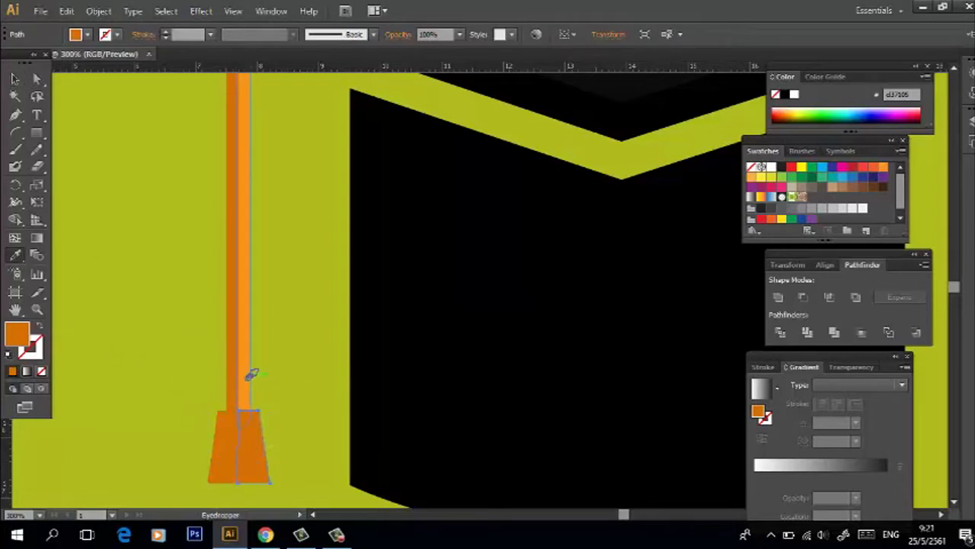
{"action": "left_click", "coordinate": [248, 375]}
{"action": "key", "text": "ctrl+shift+a"}
{"action": "left_click", "coordinate": [15, 78]}
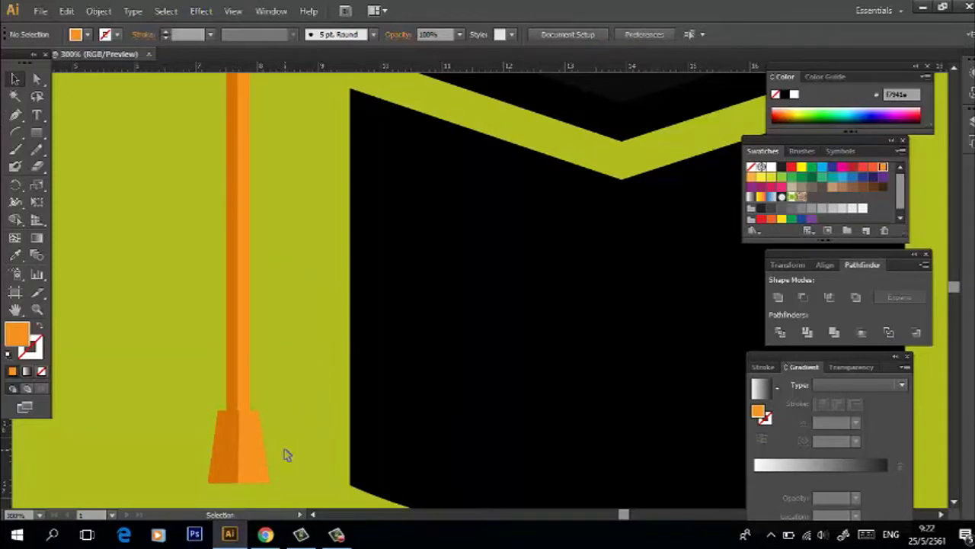
Check the fill colour codes of the tassel end's light and dark orange halves
{"action": "left_click", "coordinate": [252, 442]}
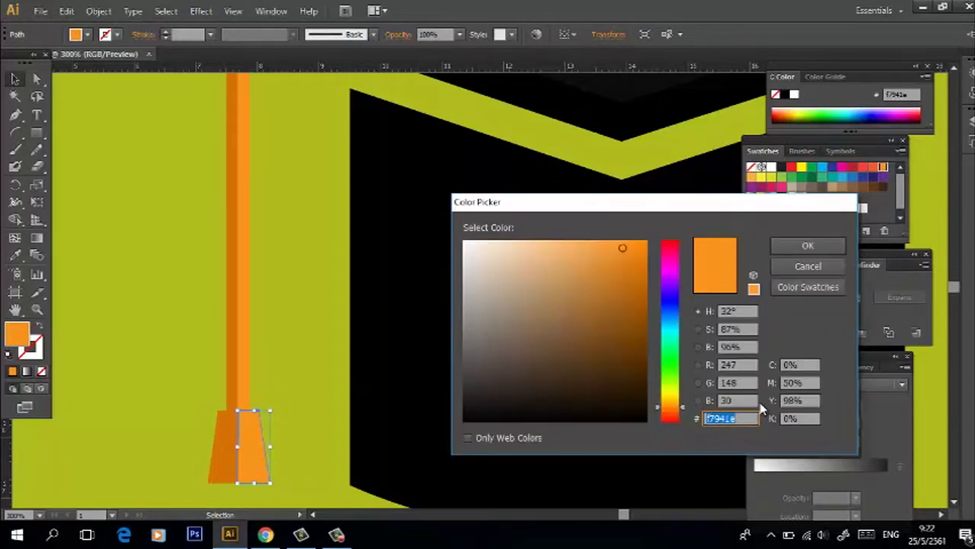
{"action": "left_click", "coordinate": [807, 245]}
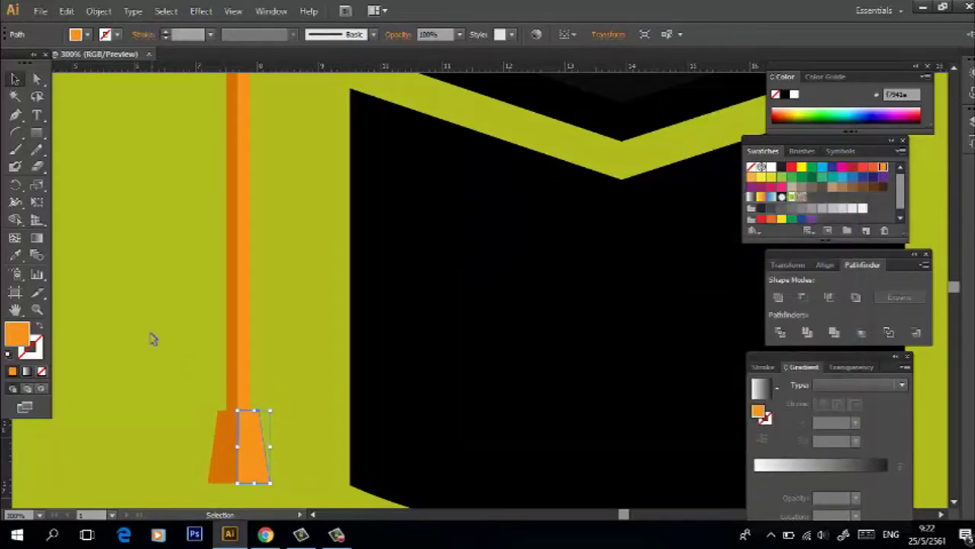
{"action": "left_click", "coordinate": [196, 432]}
{"action": "left_click", "coordinate": [220, 436]}
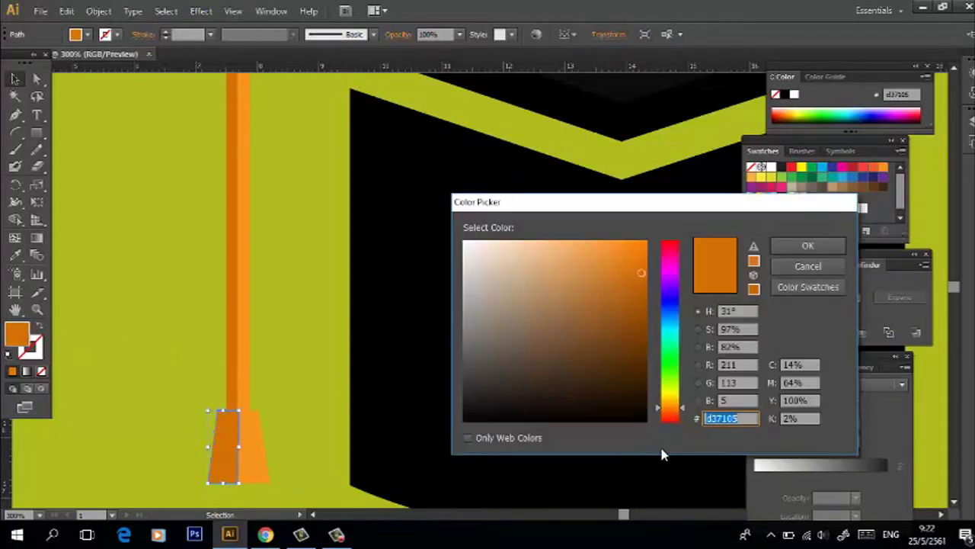
{"action": "left_click", "coordinate": [802, 238]}
{"action": "left_click", "coordinate": [108, 243]}
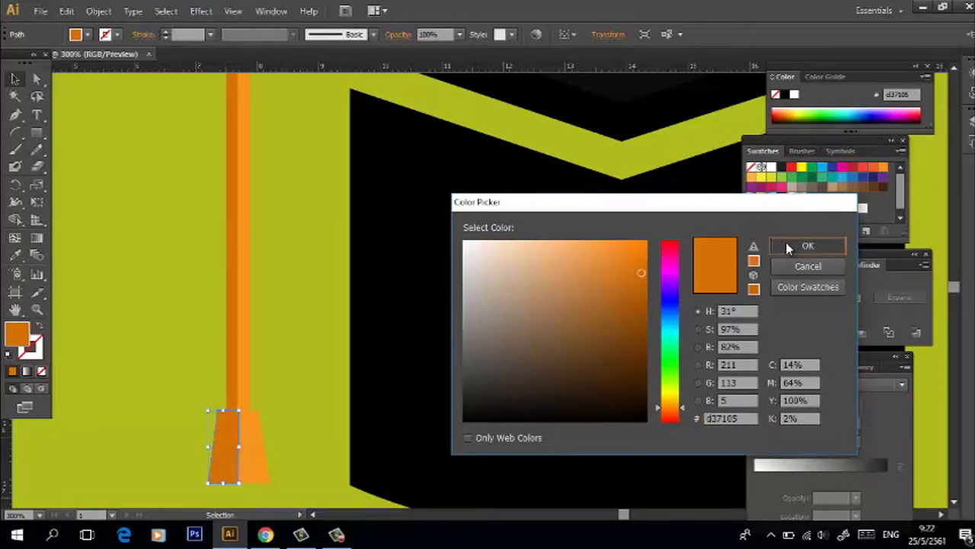
{"action": "left_click", "coordinate": [796, 249]}
Group the two halves of the tassel's end with the orange cord
{"action": "left_click_drag", "start_coordinate": [169, 302], "coordinate": [283, 427]}
{"action": "key", "text": "a"}
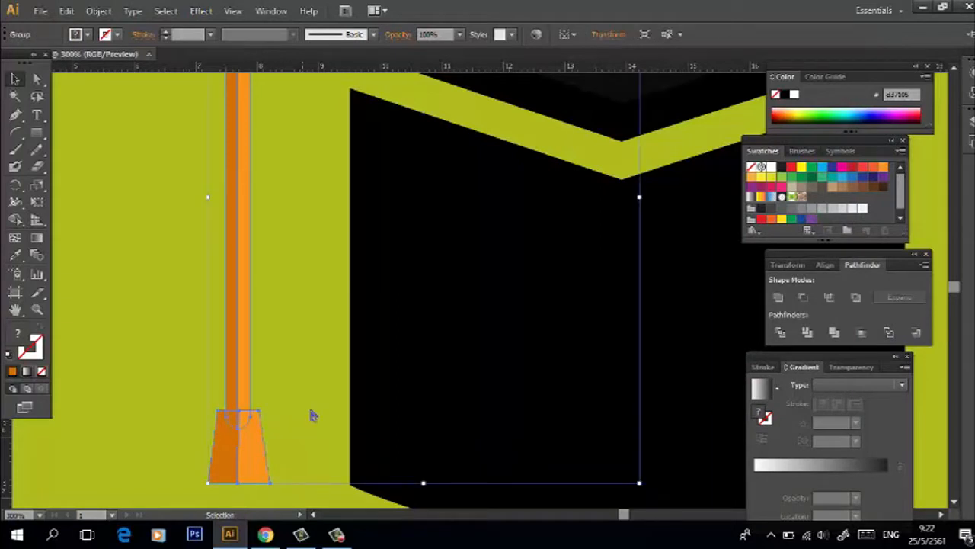
{"action": "key", "text": "ctrl+1"}
Draw a closed black Pen shape over the half of the cap's base nearest the tassel, split along the base's vertical centre line
{"action": "key", "text": "v"}
{"action": "left_click", "coordinate": [501, 345]}
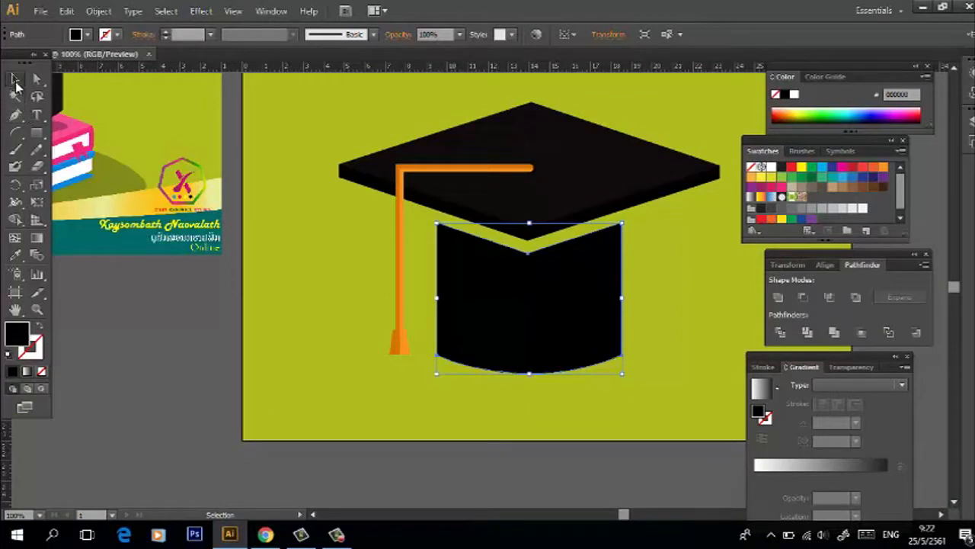
{"action": "left_click", "coordinate": [16, 115]}
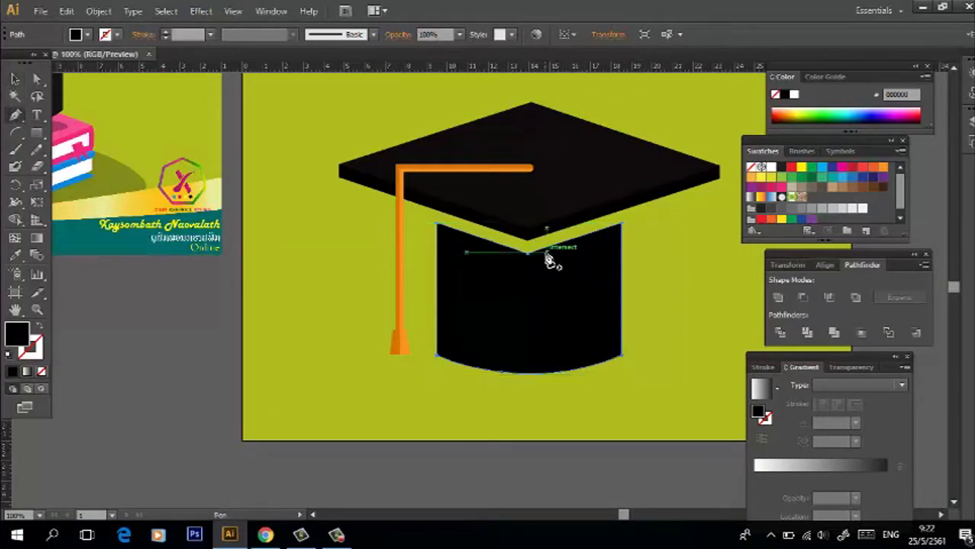
{"action": "key", "text": "v"}
{"action": "left_click", "coordinate": [634, 272]}
{"action": "key", "text": "p"}
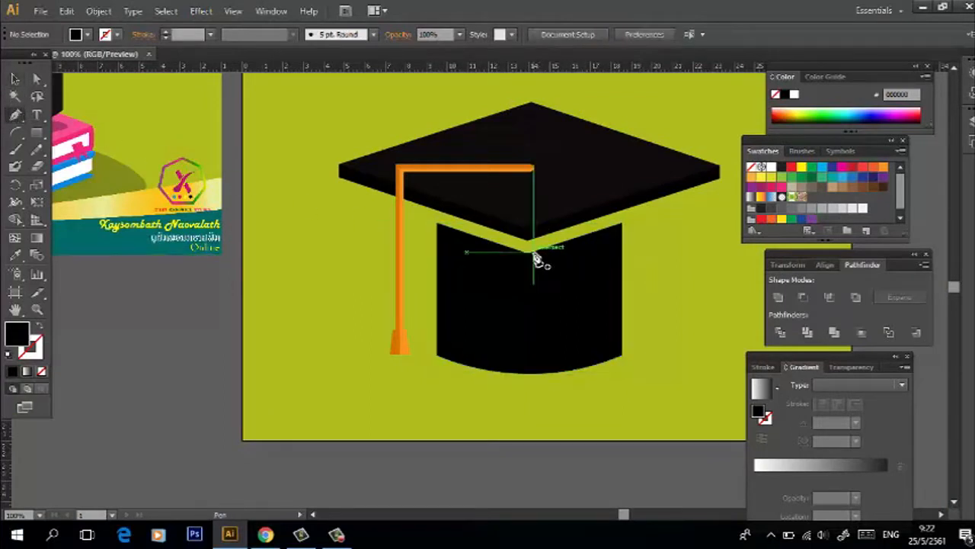
{"action": "left_click", "coordinate": [528, 252]}
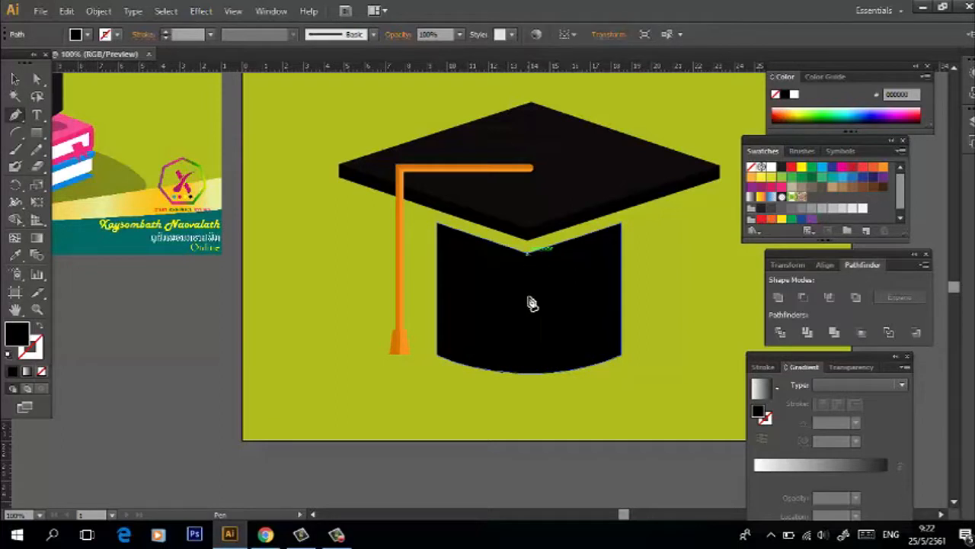
{"action": "left_click", "coordinate": [532, 379]}
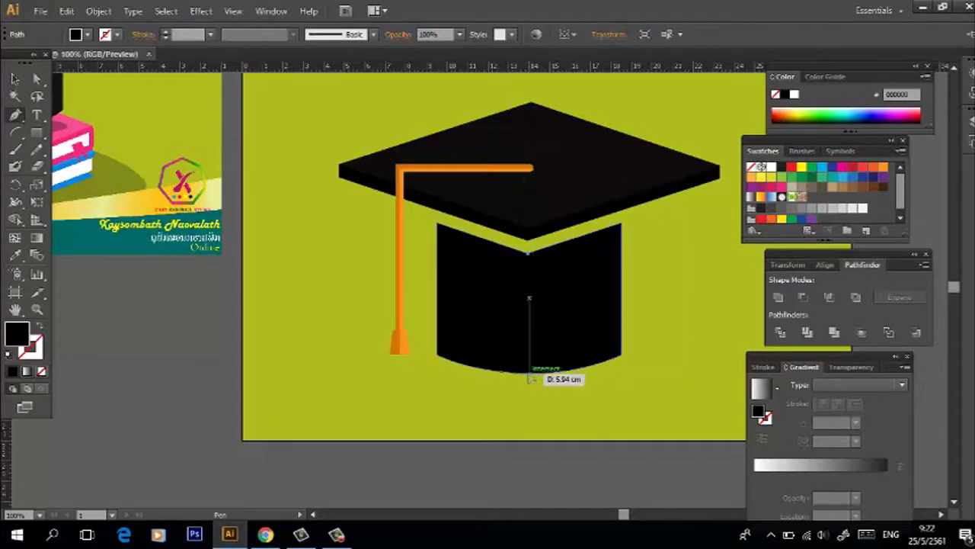
{"action": "left_click", "coordinate": [438, 358]}
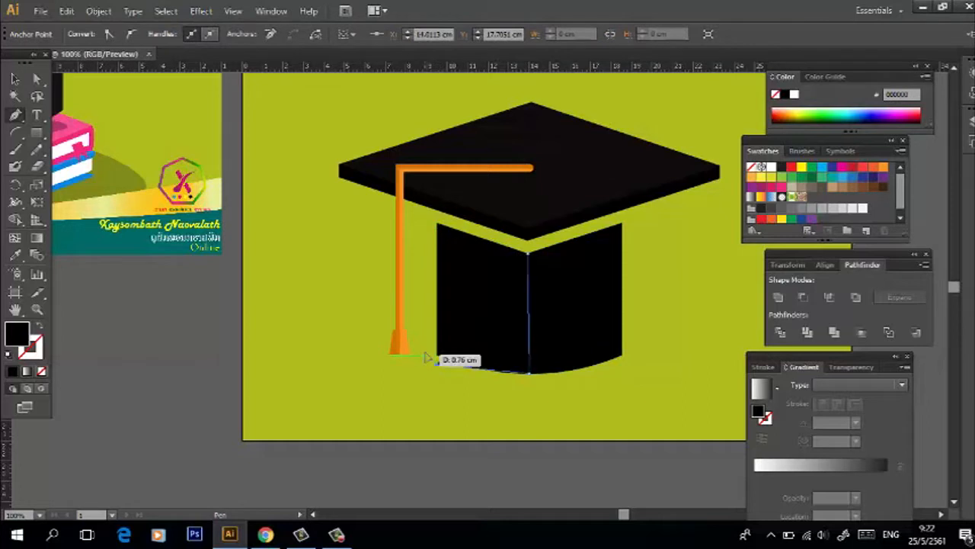
{"action": "left_click", "coordinate": [446, 369]}
{"action": "left_click_drag", "start_coordinate": [450, 386], "coordinate": [435, 354]}
{"action": "left_click", "coordinate": [428, 347]}
{"action": "left_click", "coordinate": [425, 306]}
{"action": "left_click", "coordinate": [417, 261]}
{"action": "left_click", "coordinate": [419, 226]}
{"action": "left_click", "coordinate": [504, 218]}
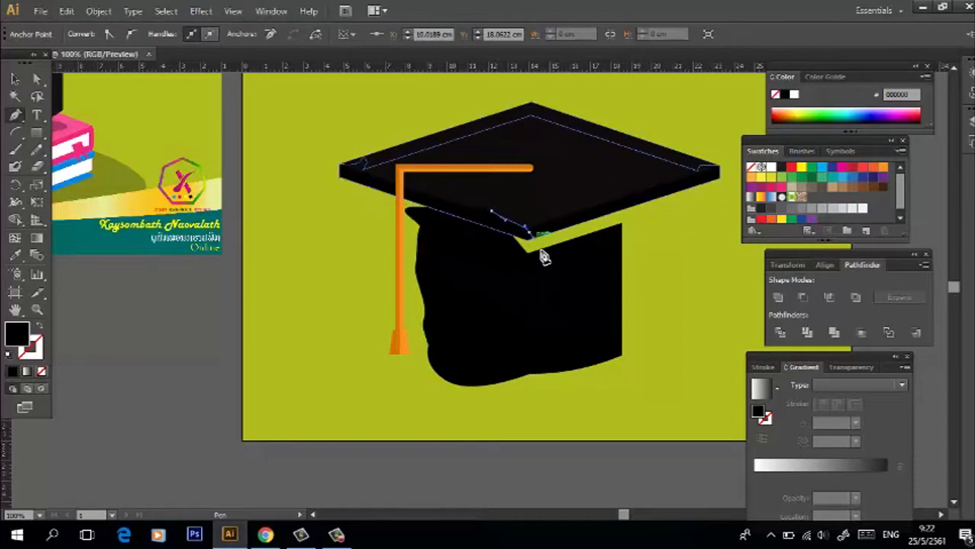
{"action": "left_click", "coordinate": [529, 373]}
Divide the cap's base with the drawn shape, ungroup the pieces and delete the excess outside the base
{"action": "left_click", "coordinate": [16, 78]}
{"action": "left_click_drag", "start_coordinate": [590, 404], "coordinate": [496, 344]}
{"action": "left_click", "coordinate": [780, 333]}
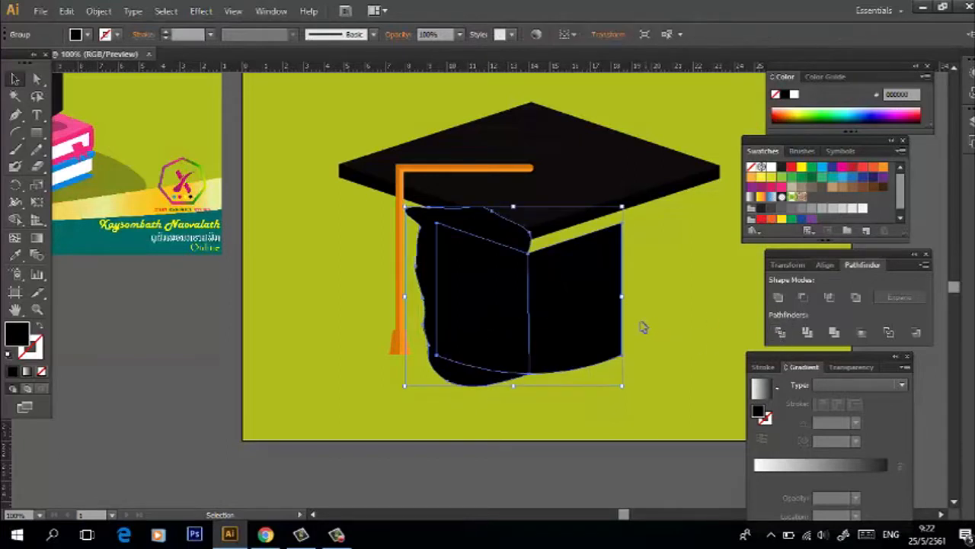
{"action": "right_click", "coordinate": [538, 304]}
{"action": "left_click", "coordinate": [580, 390]}
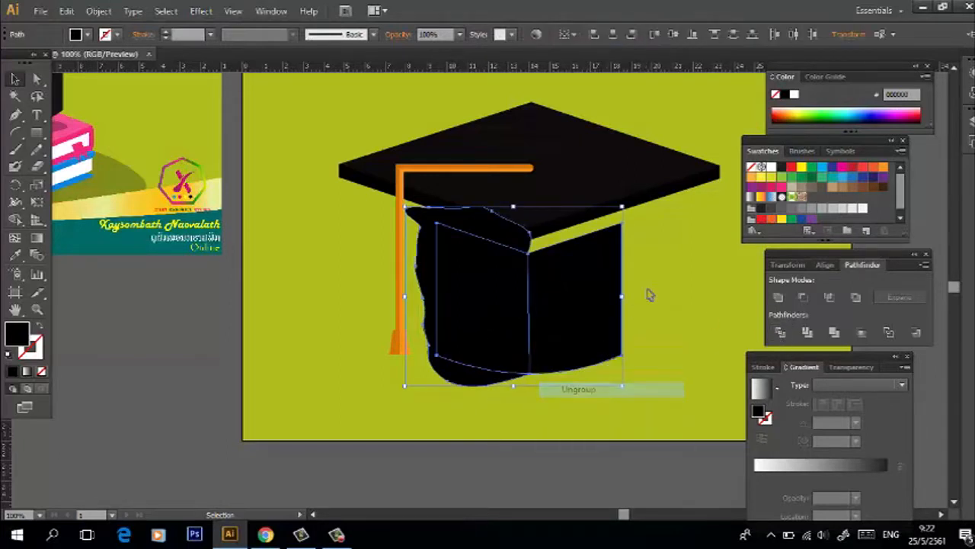
{"action": "left_click", "coordinate": [646, 293]}
{"action": "left_click", "coordinate": [422, 259]}
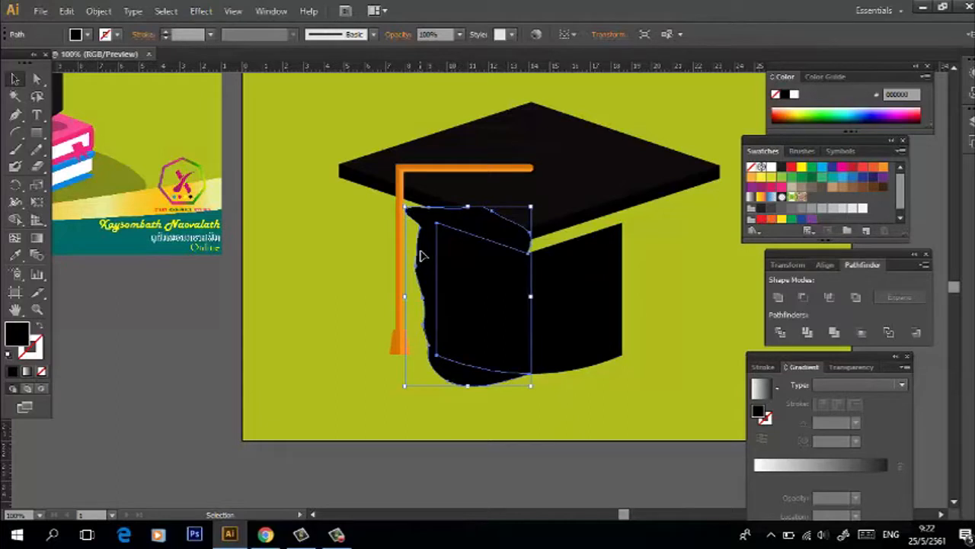
{"action": "key", "text": "Delete"}
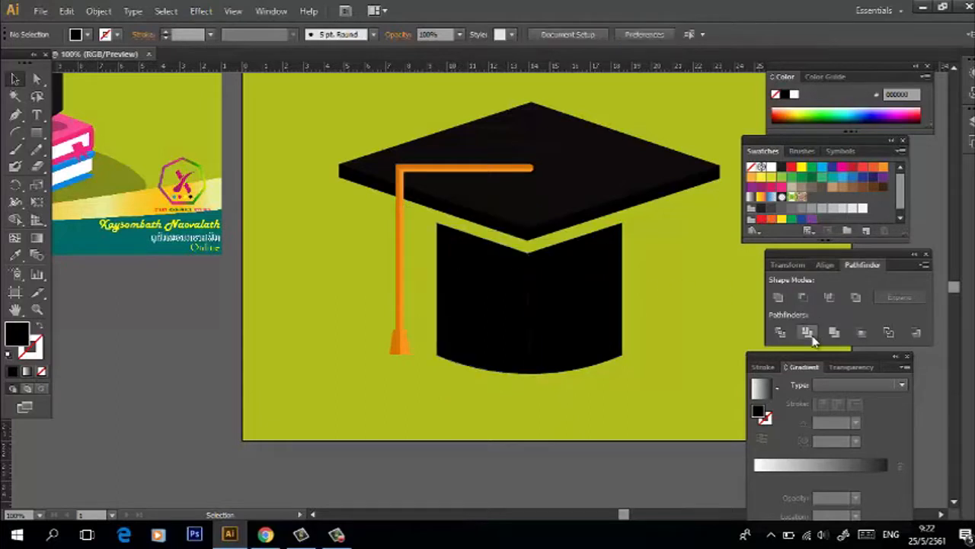
Fill the base half nearest the tassel with the near-black colour sampled from the cap's top board
{"action": "left_click", "coordinate": [496, 315]}
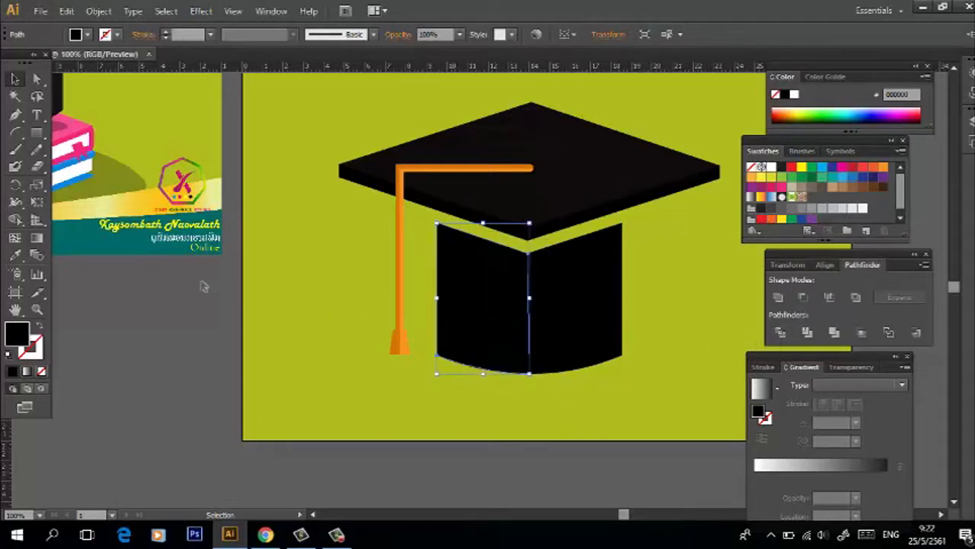
{"action": "left_click", "coordinate": [16, 255]}
{"action": "left_click", "coordinate": [588, 174]}
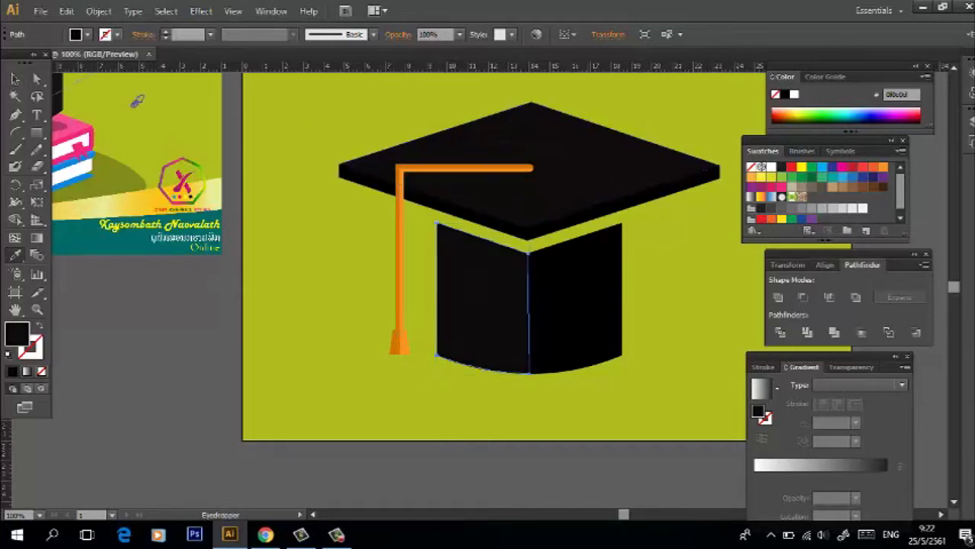
{"action": "left_click", "coordinate": [16, 78]}
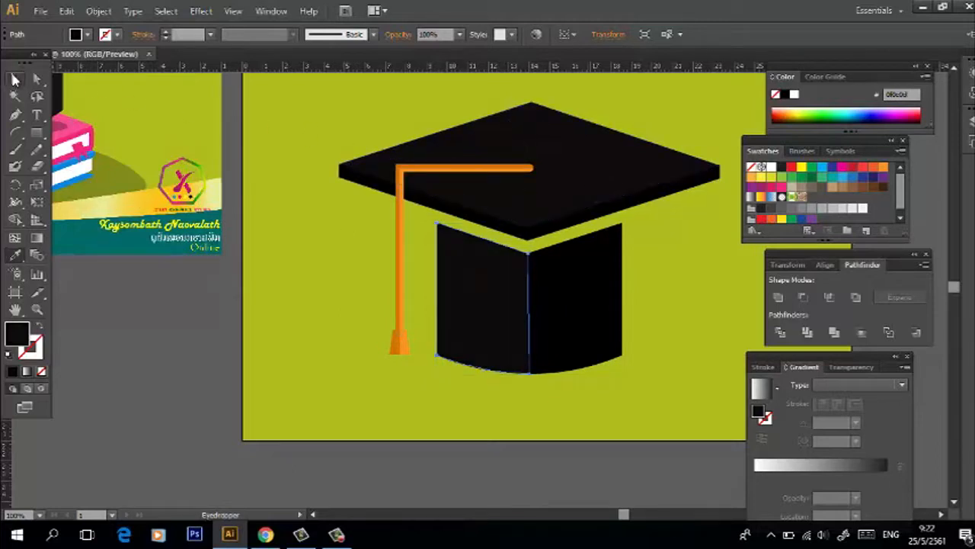
{"action": "left_click", "coordinate": [292, 301]}
{"action": "left_click", "coordinate": [585, 330]}
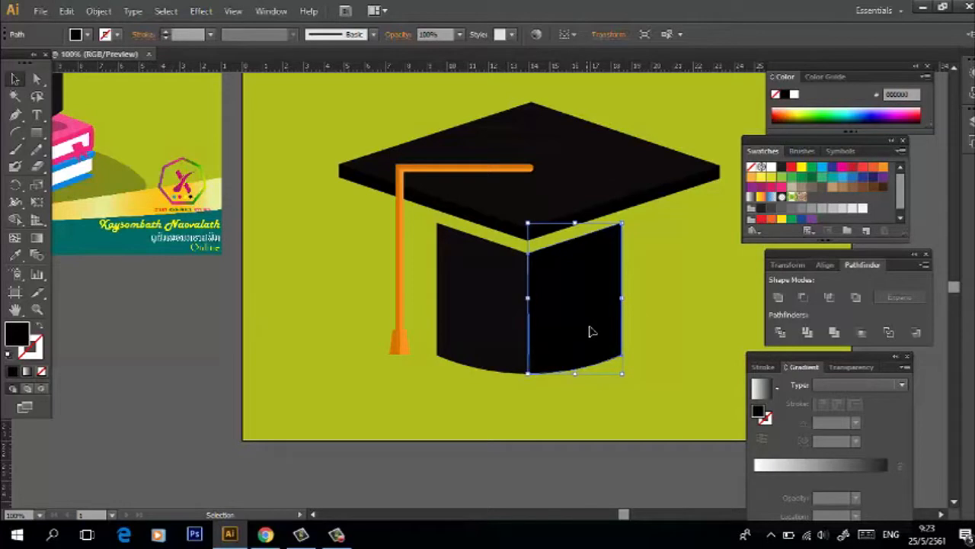
{"action": "left_click", "coordinate": [682, 337]}
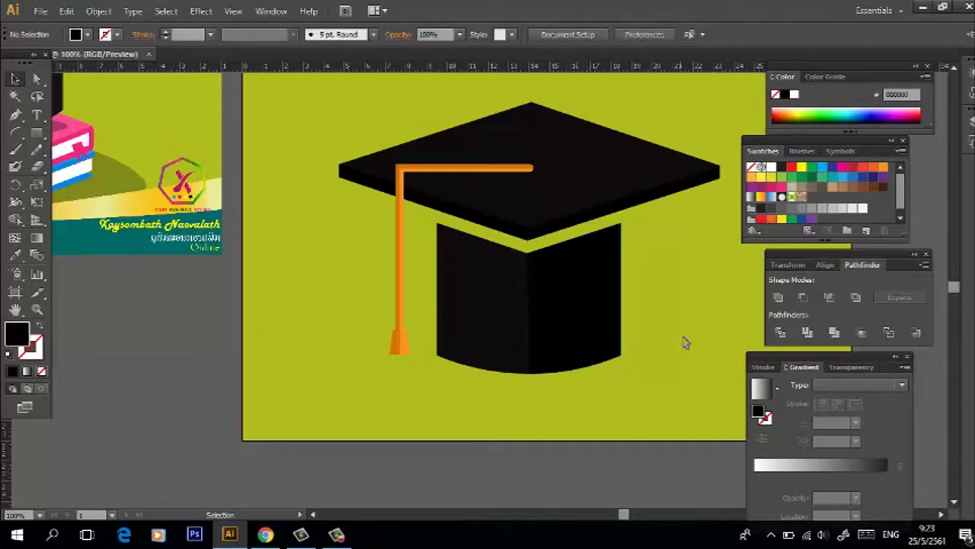
Bring the small black circle at the centre of the cap's board to the front, over the cord's end
{"action": "scroll", "coordinate": [683, 343], "scroll_direction": "down", "scroll_amount": 1}
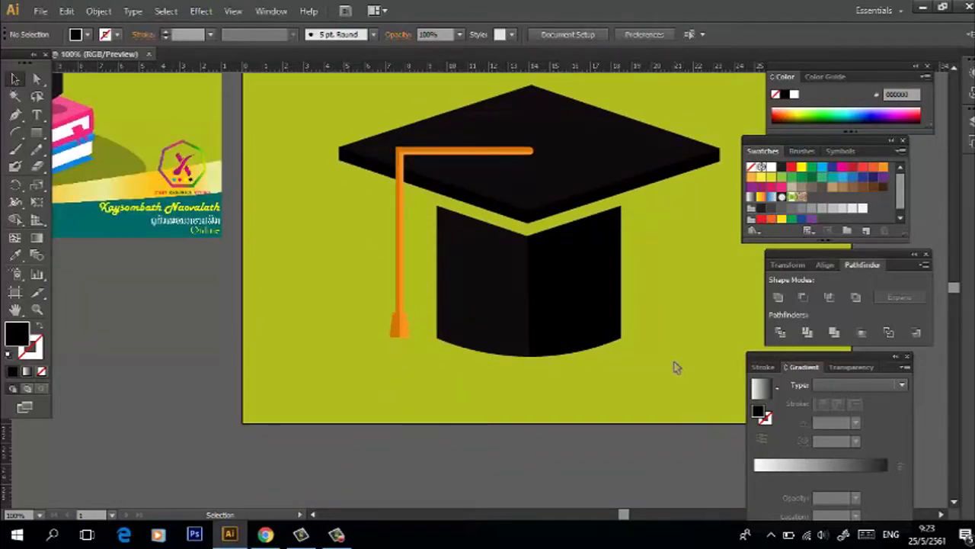
{"action": "left_click", "coordinate": [539, 152]}
{"action": "right_click", "coordinate": [539, 154]}
{"action": "mouse_move", "coordinate": [598, 354]}
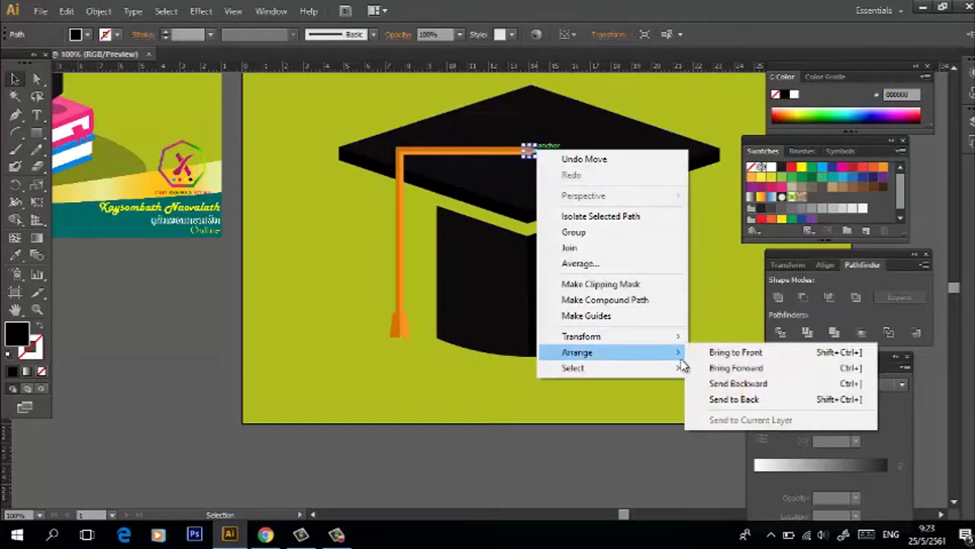
{"action": "left_click", "coordinate": [693, 308]}
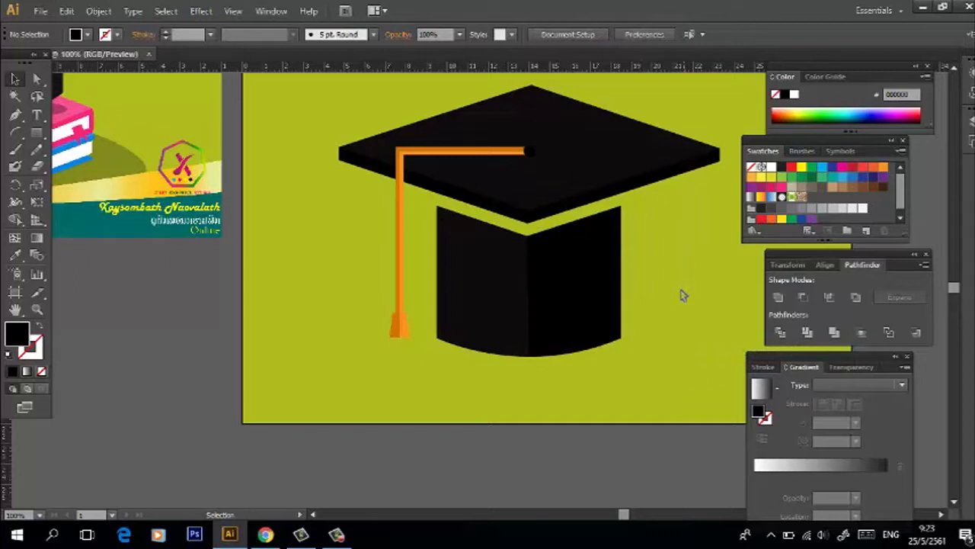
{"action": "left_click_drag", "start_coordinate": [651, 328], "coordinate": [366, 102]}
{"action": "key", "text": "a"}
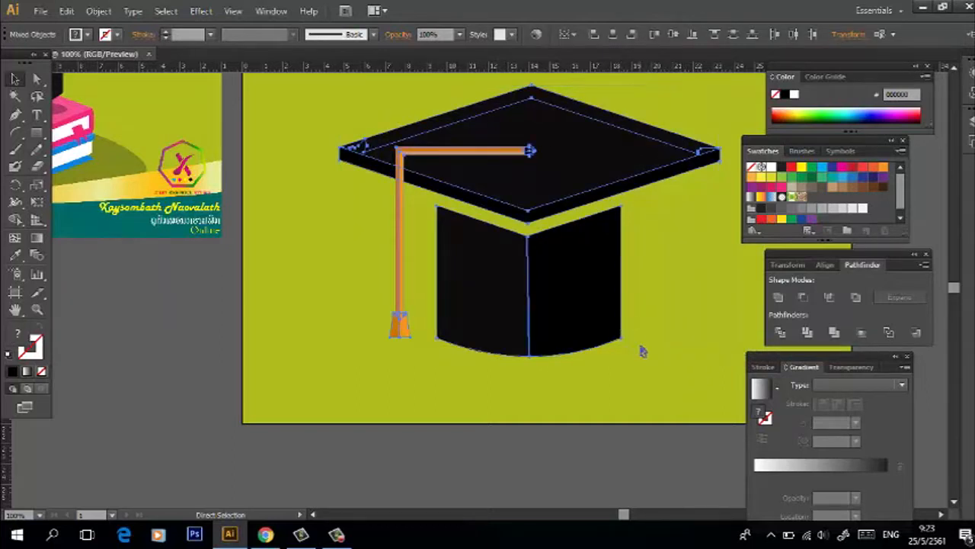
{"action": "key", "text": "v"}
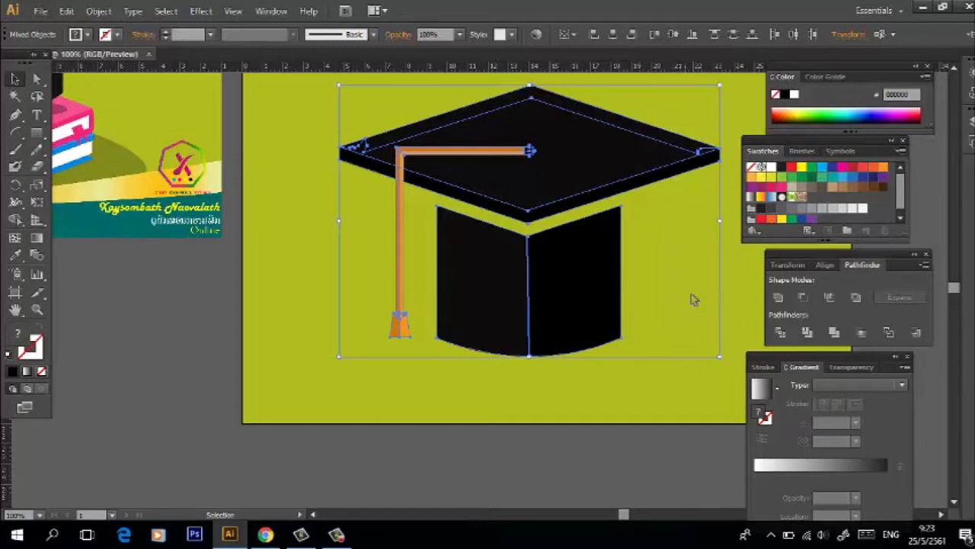
{"action": "left_click", "coordinate": [642, 396]}
Duplicate the near-black top face of the cap's board and place the copy below the cap
{"action": "left_click", "coordinate": [592, 157]}
{"action": "left_click_drag", "start_coordinate": [587, 159], "coordinate": [462, 454]}
{"action": "left_click", "coordinate": [731, 348]}
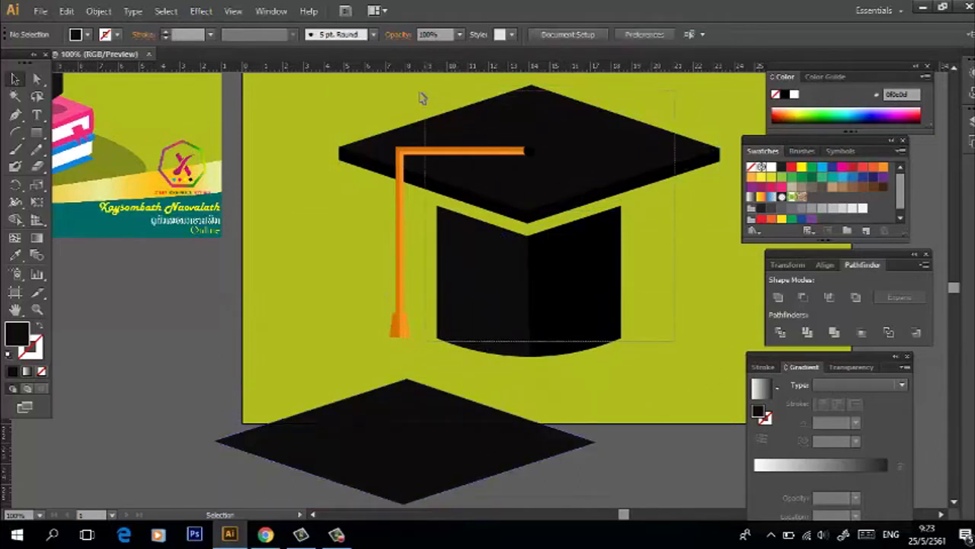
Group all the cap's pieces and move the cap up over the artboard's upper edge, out of the working area
{"action": "left_click", "coordinate": [503, 190]}
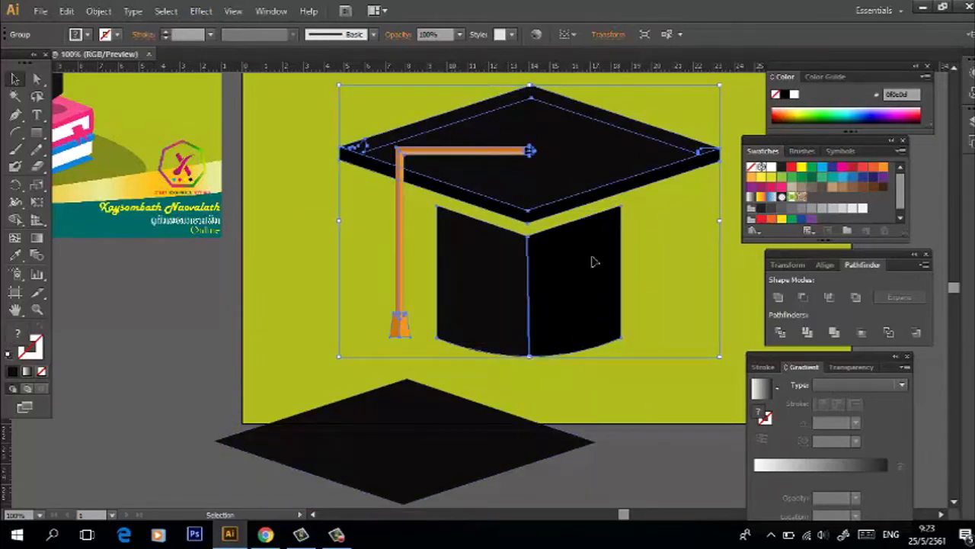
{"action": "left_click_drag", "start_coordinate": [595, 262], "coordinate": [587, 161]}
{"action": "scroll", "coordinate": [584, 175], "scroll_direction": "up", "scroll_amount": 3}
{"action": "left_click_drag", "start_coordinate": [569, 259], "coordinate": [573, 93]}
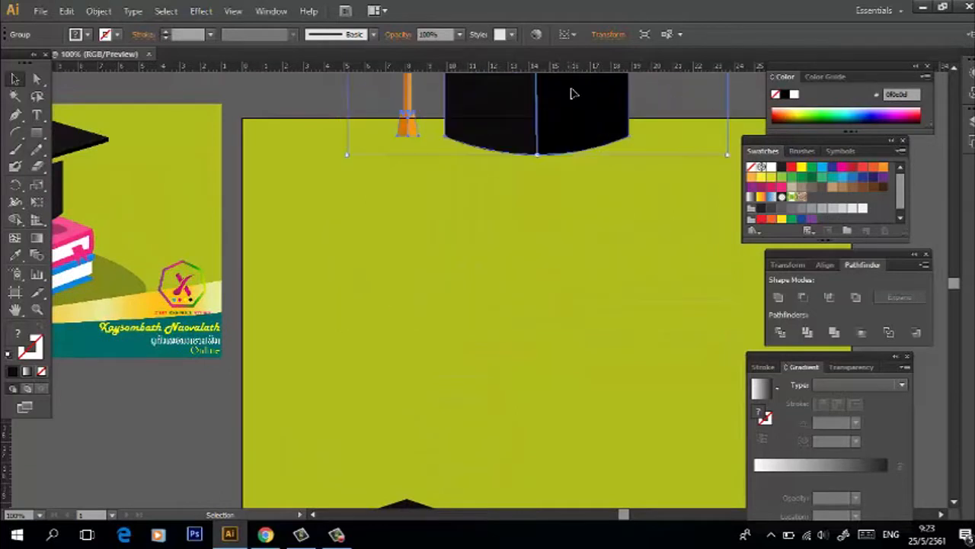
Move the copied near-black diamond up onto the middle of the green artboard
{"action": "scroll", "coordinate": [569, 188], "scroll_direction": "down", "scroll_amount": 5}
{"action": "left_click_drag", "start_coordinate": [414, 419], "coordinate": [531, 197]}
{"action": "left_click", "coordinate": [524, 338]}
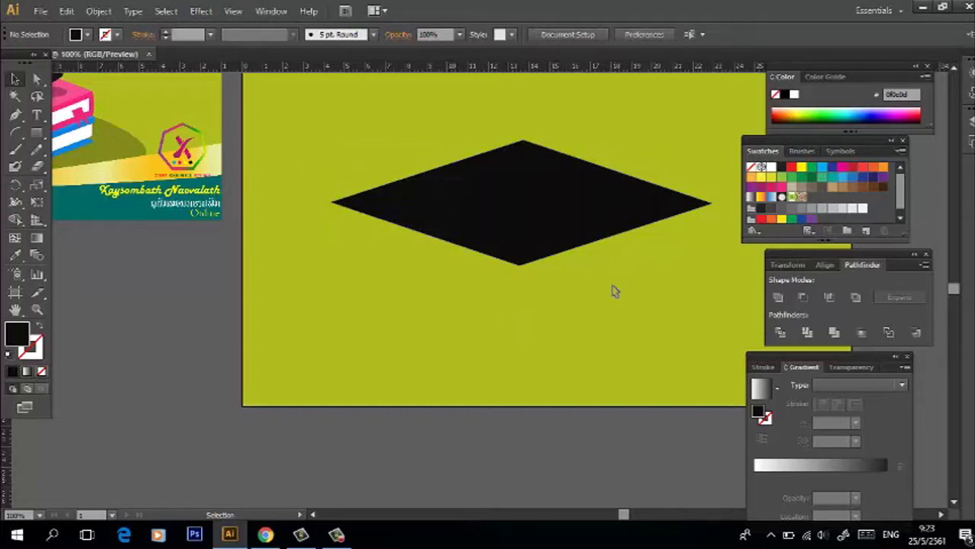
Fill the diamond with the light pink f74f8e sampled from the reference's pink book cover
{"action": "left_click", "coordinate": [599, 221]}
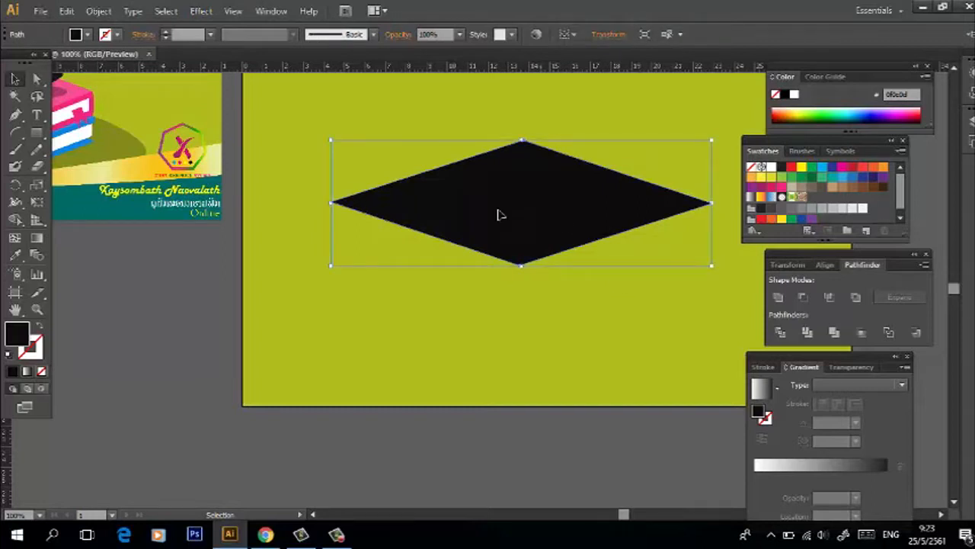
{"action": "left_click", "coordinate": [15, 255]}
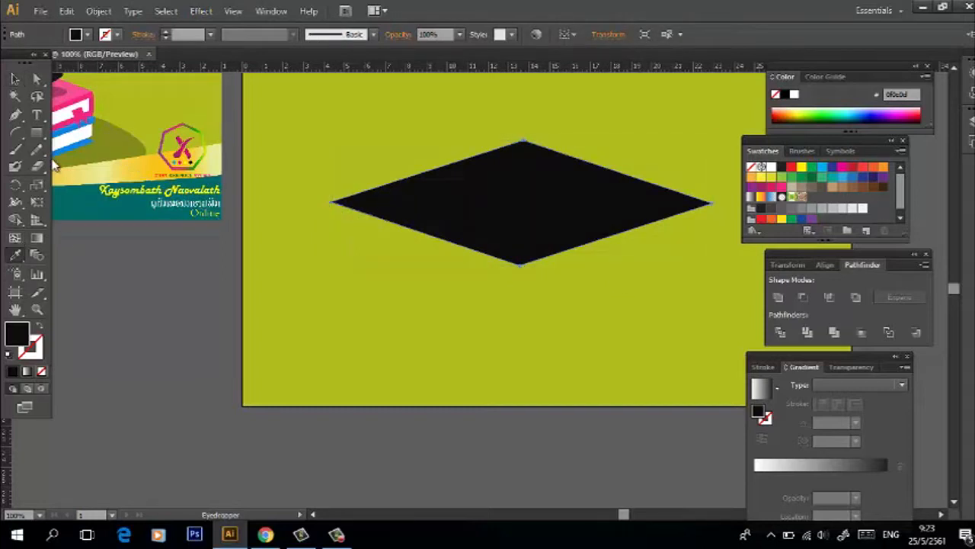
{"action": "left_click", "coordinate": [74, 98]}
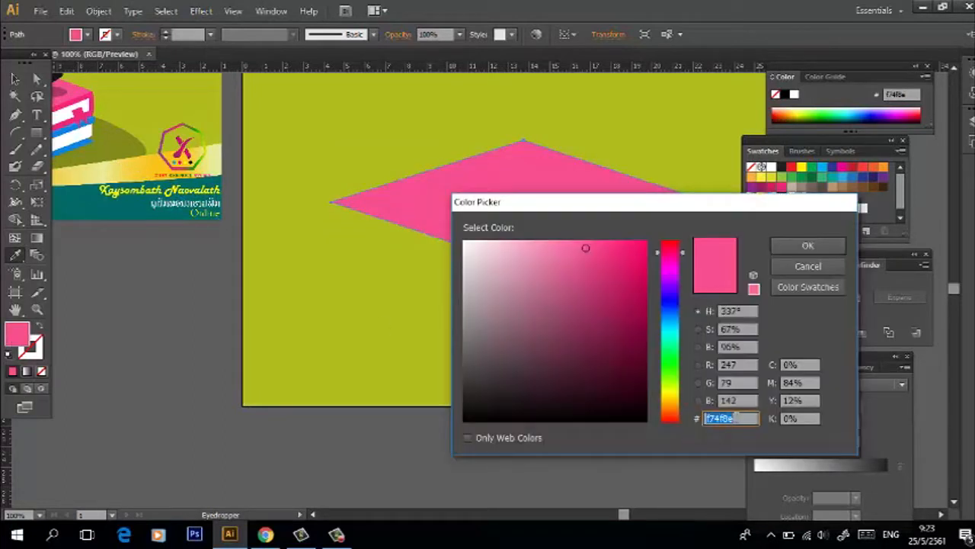
{"action": "left_click", "coordinate": [808, 245]}
{"action": "left_click", "coordinate": [14, 79]}
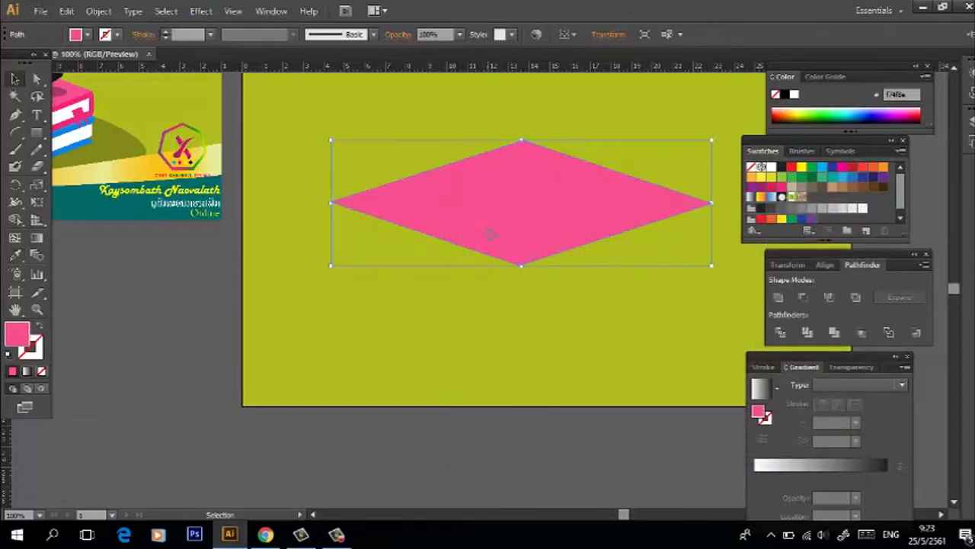
Duplicate the pink diamond about 0.21 cm straight down and bring the original to the front
{"action": "left_click_drag", "start_coordinate": [499, 232], "coordinate": [501, 237]}
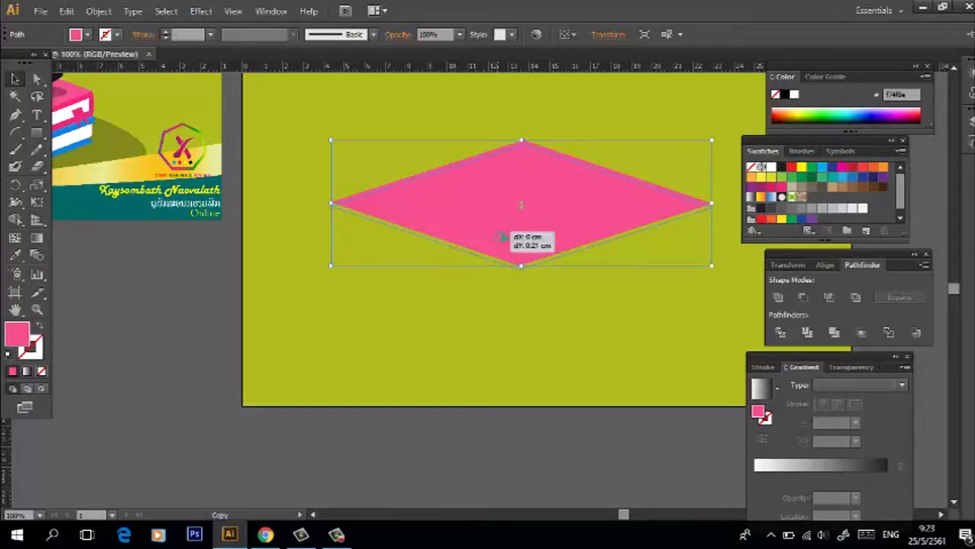
{"action": "left_click_drag", "start_coordinate": [501, 237], "coordinate": [501, 237]}
{"action": "left_click", "coordinate": [368, 232]}
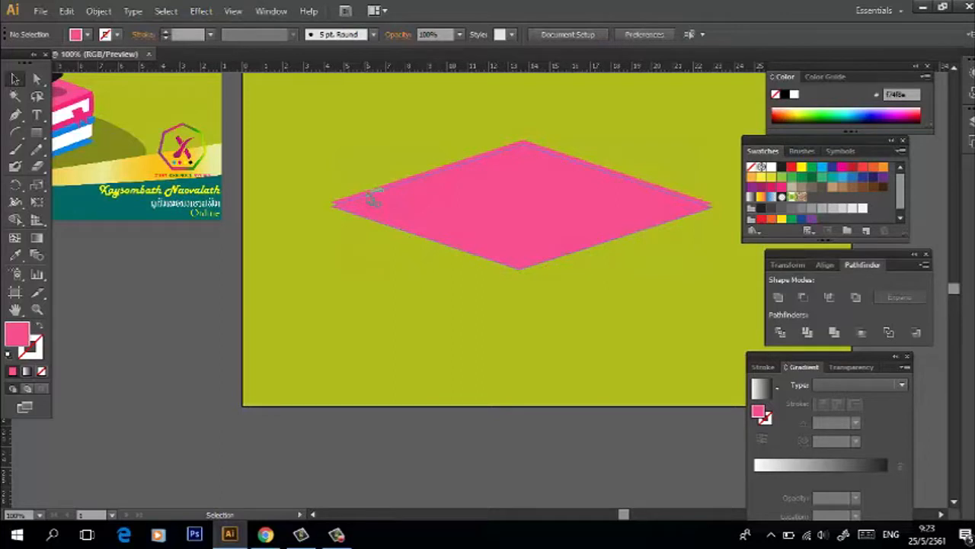
{"action": "left_click", "coordinate": [373, 195]}
{"action": "right_click", "coordinate": [372, 190]}
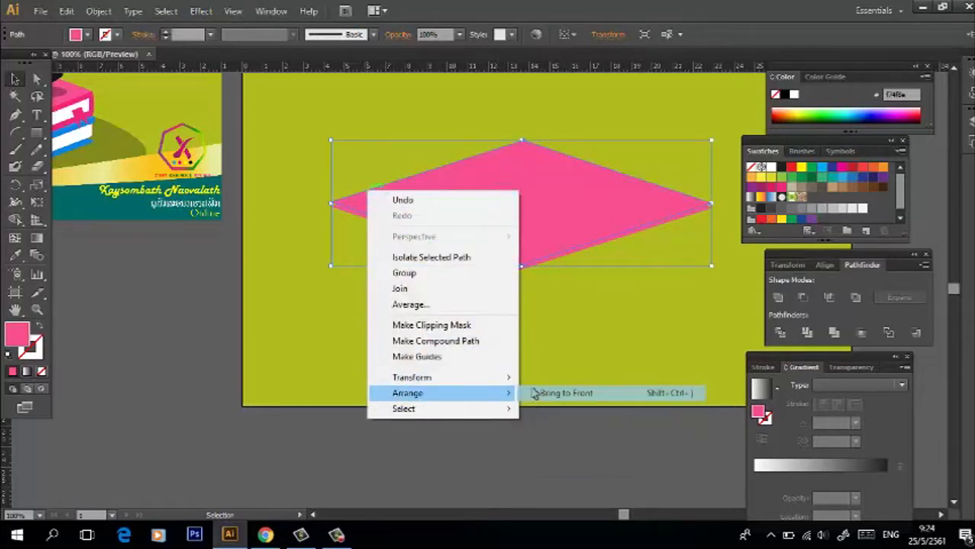
{"action": "left_click", "coordinate": [561, 329]}
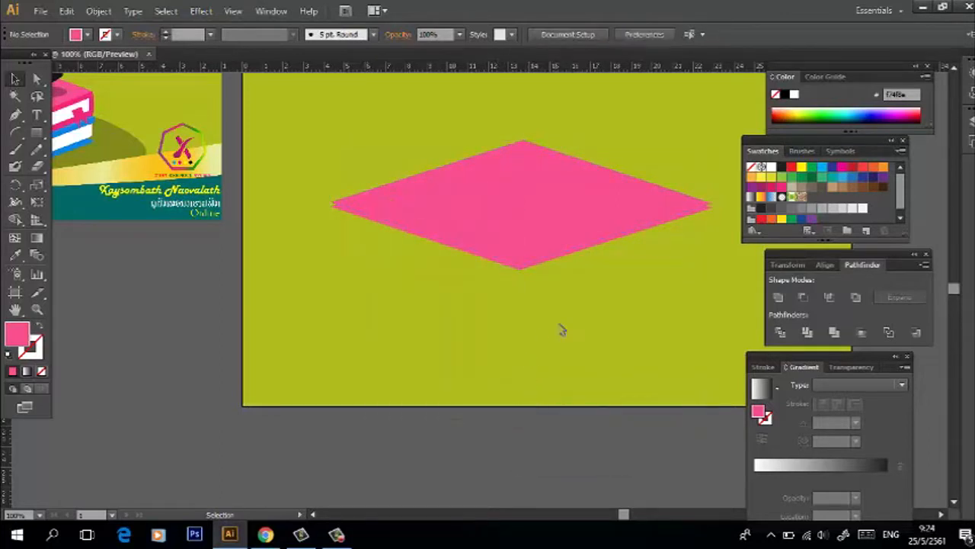
Fill the lower diamond with the darker pink f4257a sampled from the edge of the reference's pink book
{"action": "left_click", "coordinate": [616, 245]}
{"action": "left_click", "coordinate": [15, 255]}
{"action": "left_click", "coordinate": [81, 116]}
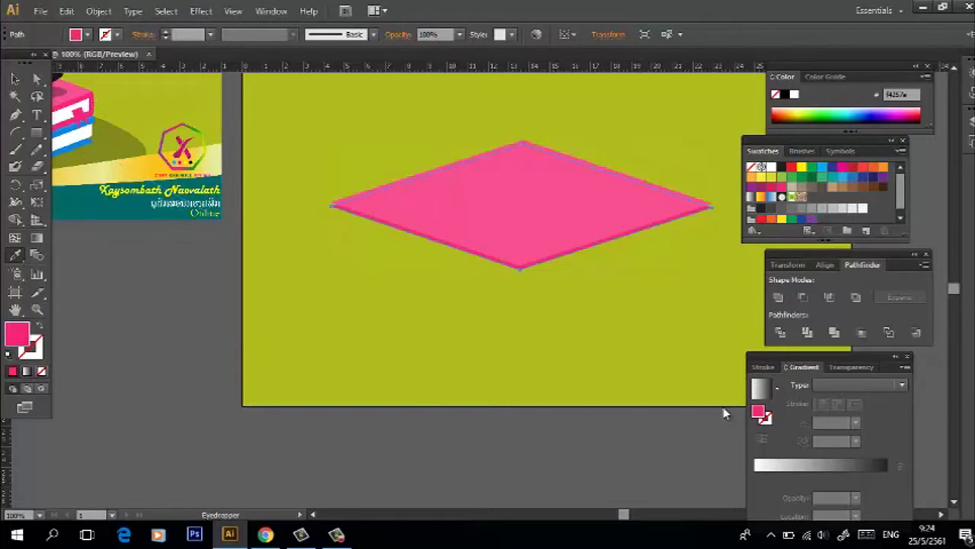
{"action": "double_click", "coordinate": [758, 412]}
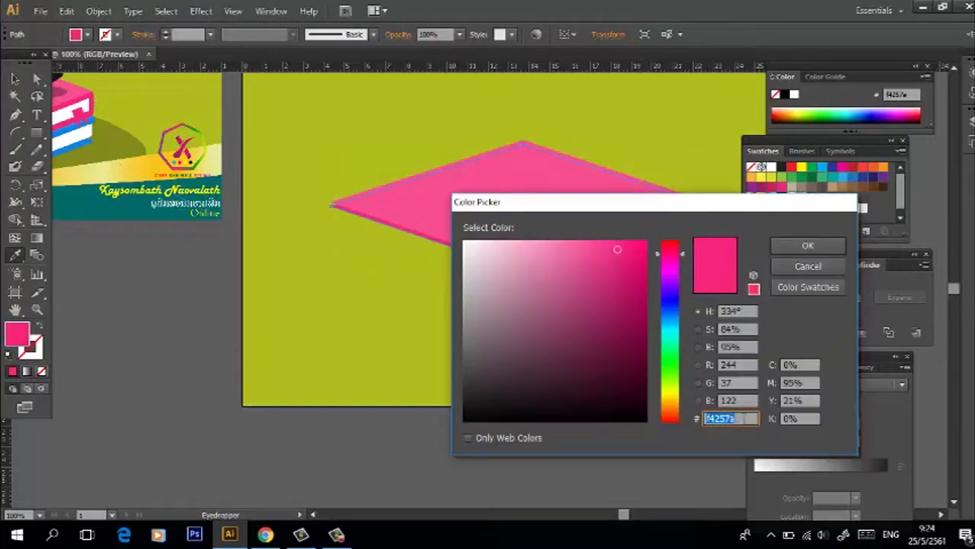
{"action": "left_click", "coordinate": [823, 244]}
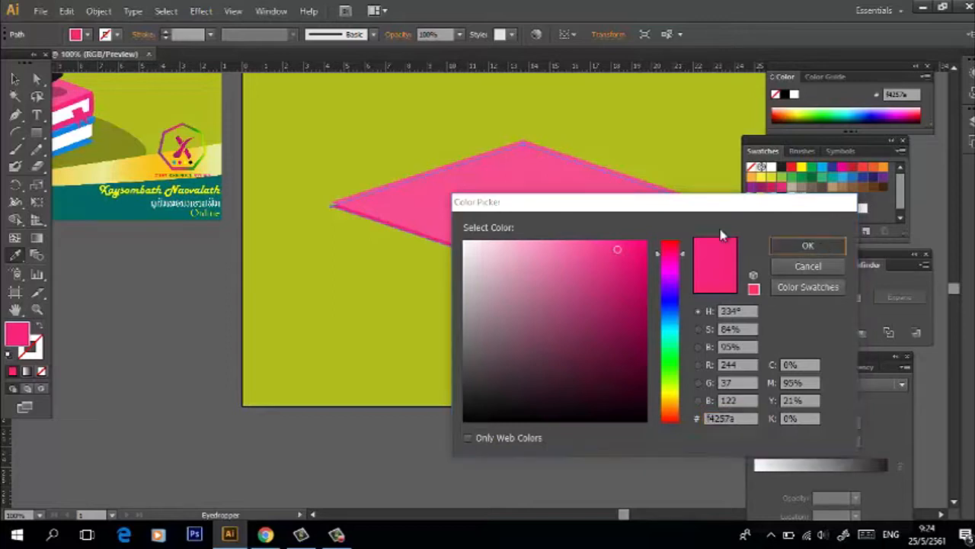
{"action": "left_click", "coordinate": [16, 78]}
Draw a small dark pink Pen shape that closes the gap between the two diamonds at their right corner
{"action": "left_click", "coordinate": [15, 113]}
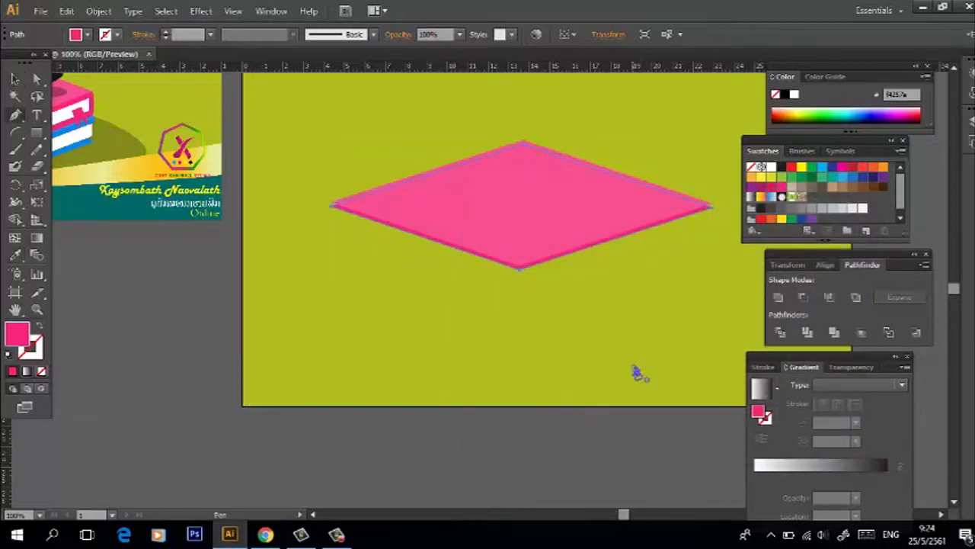
{"action": "key", "text": "ctrl+plus"}
{"action": "key", "text": "ctrl+plus"}
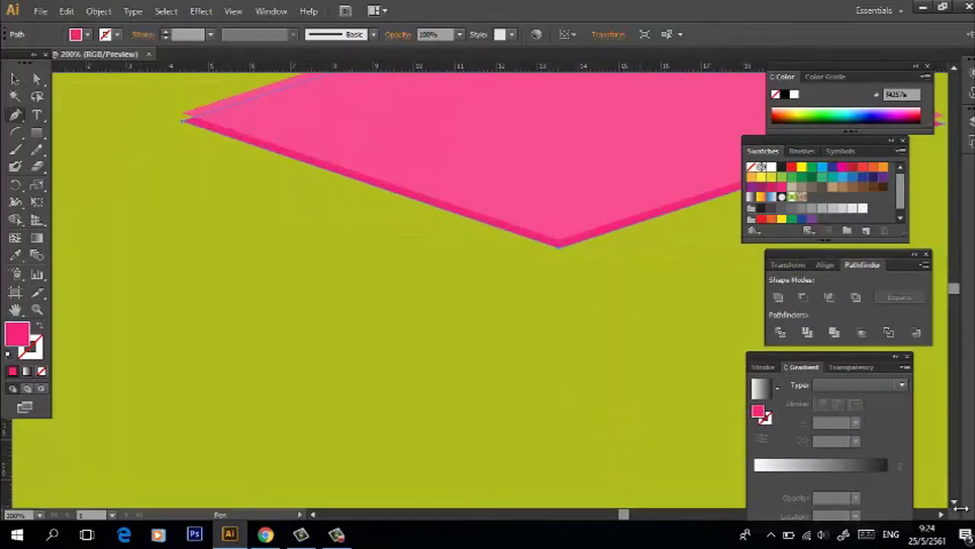
{"action": "left_click_drag", "start_coordinate": [944, 516], "coordinate": [943, 515]}
{"action": "scroll", "coordinate": [610, 213], "scroll_direction": "up", "scroll_amount": 1}
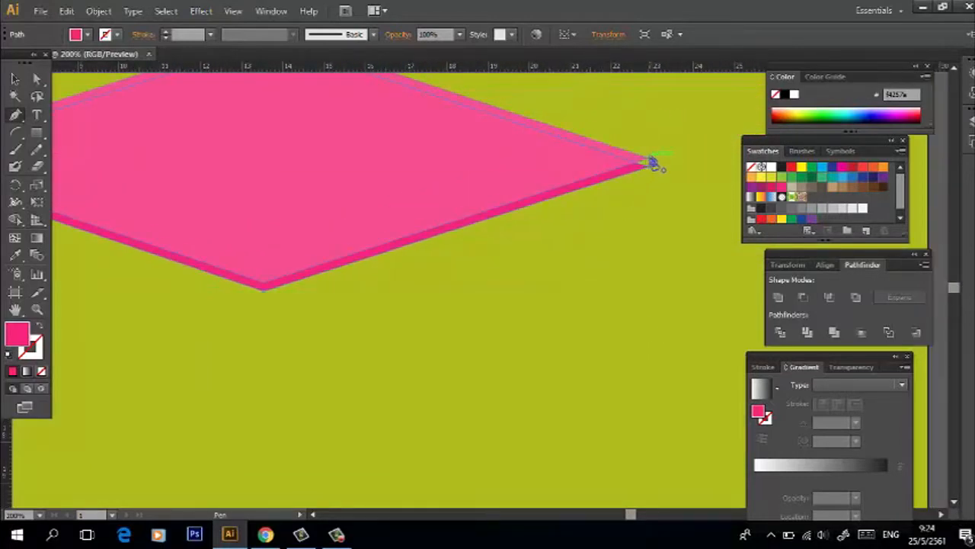
{"action": "mouse_move", "coordinate": [648, 173]}
{"action": "left_mouse_down"}
{"action": "mouse_move", "coordinate": [625, 166]}
{"action": "mouse_move", "coordinate": [648, 162]}
{"action": "left_mouse_up"}
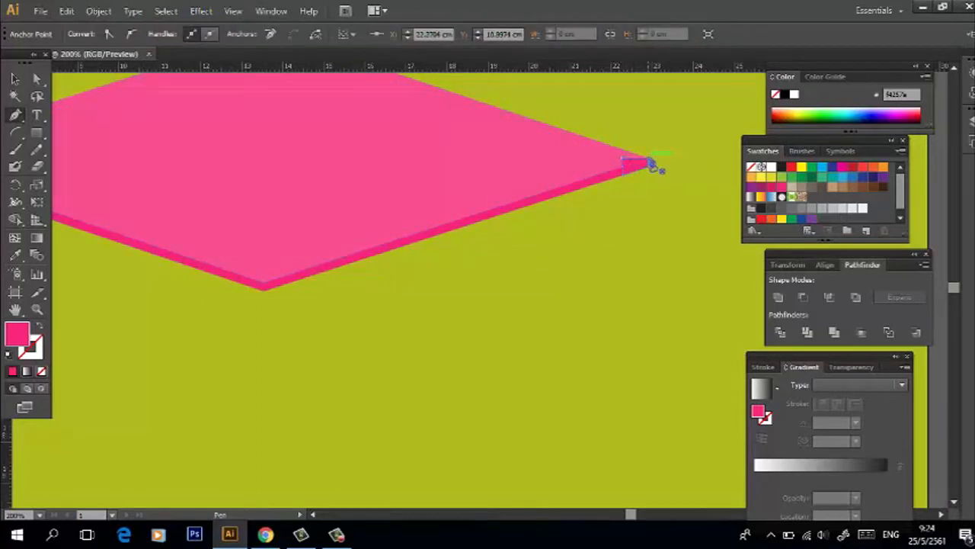
Draw a matching small dark pink Pen shape over the gap at the diamonds' left corner
{"action": "left_click", "coordinate": [312, 515]}
{"action": "left_click", "coordinate": [313, 515]}
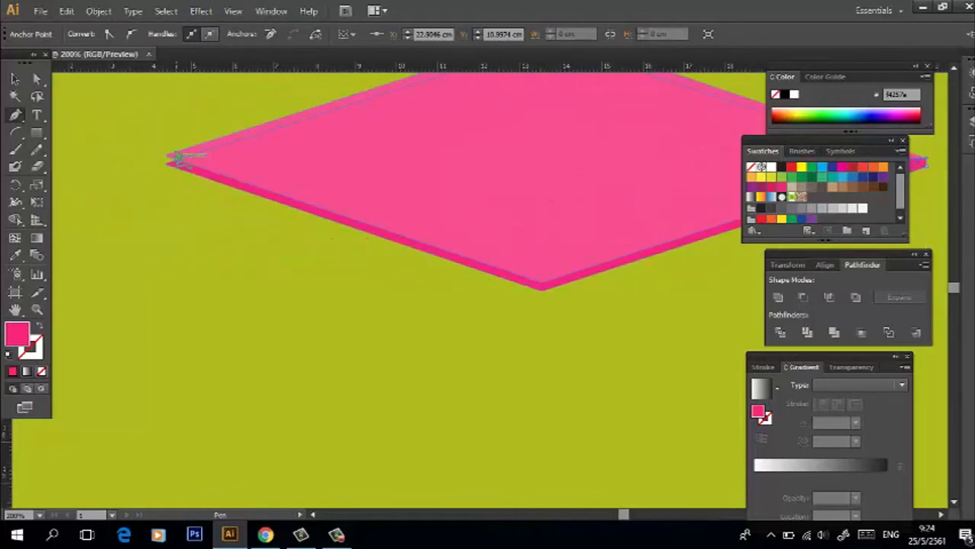
{"action": "mouse_move", "coordinate": [169, 157]}
{"action": "left_mouse_down"}
{"action": "mouse_move", "coordinate": [187, 160]}
{"action": "mouse_move", "coordinate": [165, 160]}
{"action": "left_mouse_up"}
{"action": "left_click", "coordinate": [14, 79]}
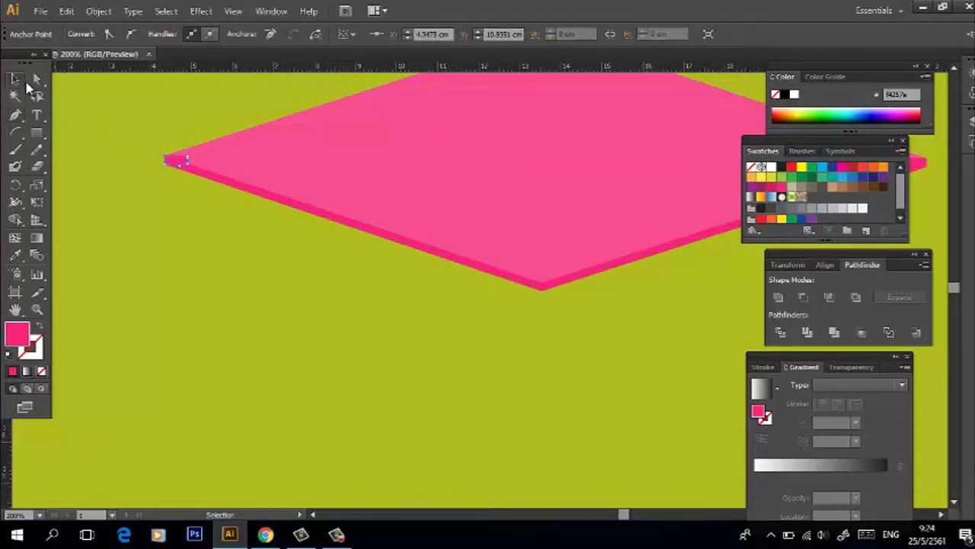
Bring the light pink diamond to the front, over the corner patches
{"action": "left_click", "coordinate": [250, 214]}
{"action": "right_click", "coordinate": [393, 132]}
{"action": "mouse_move", "coordinate": [524, 340]}
{"action": "left_click", "coordinate": [520, 372]}
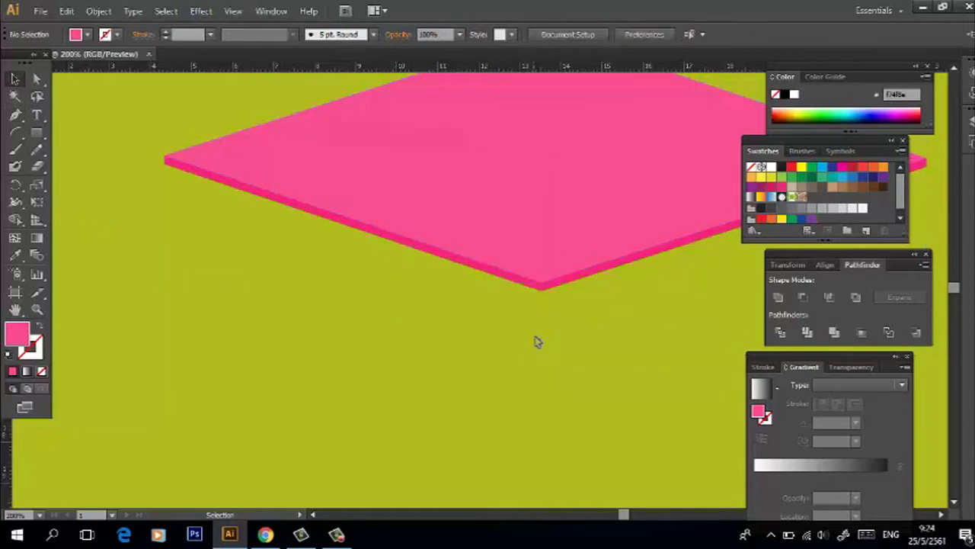
{"action": "key", "text": "ctrl+minus"}
{"action": "key", "text": "ctrl+minus"}
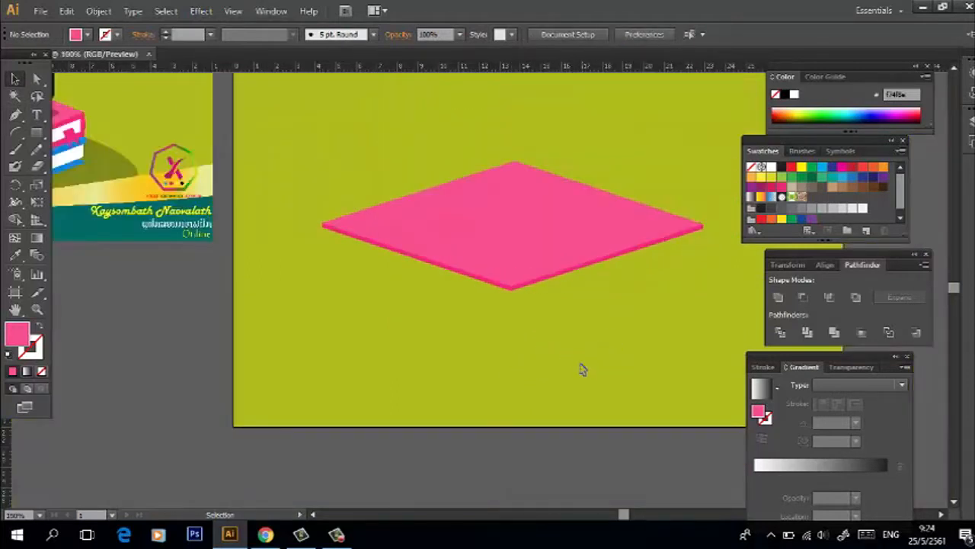
{"action": "scroll", "coordinate": [579, 366], "scroll_direction": "down", "scroll_amount": 1}
Unite the left corner patch with the dark pink diamond into one shape
{"action": "left_click", "coordinate": [495, 225]}
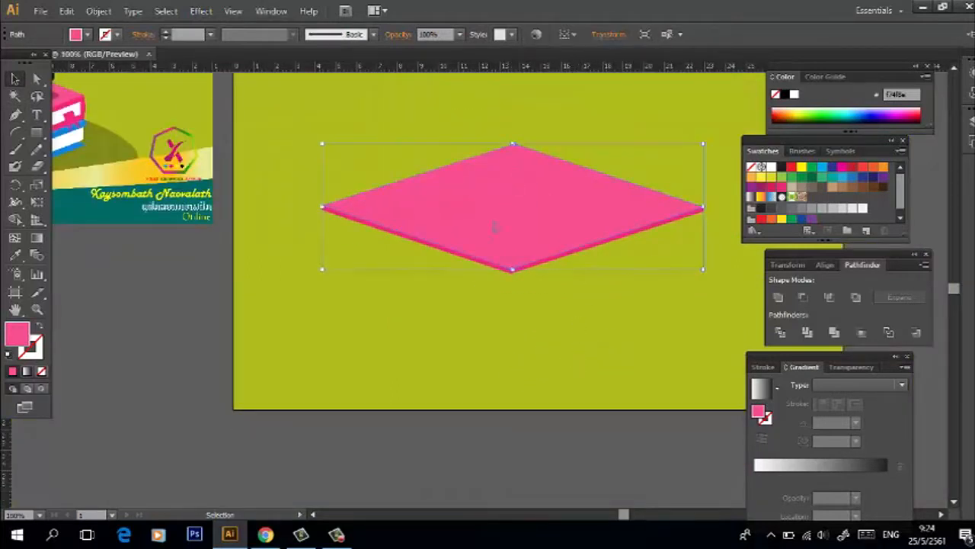
{"action": "left_click", "coordinate": [502, 329]}
{"action": "key", "text": "ctrl+equal"}
{"action": "key", "text": "ctrl+equal"}
{"action": "key", "text": "ctrl+equal"}
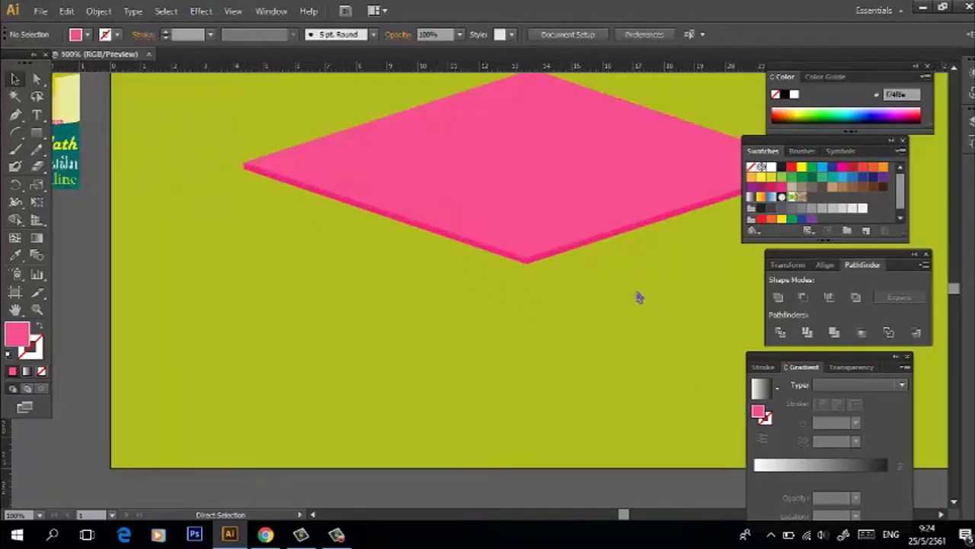
{"action": "scroll", "coordinate": [133, 224], "scroll_direction": "up", "scroll_amount": 5}
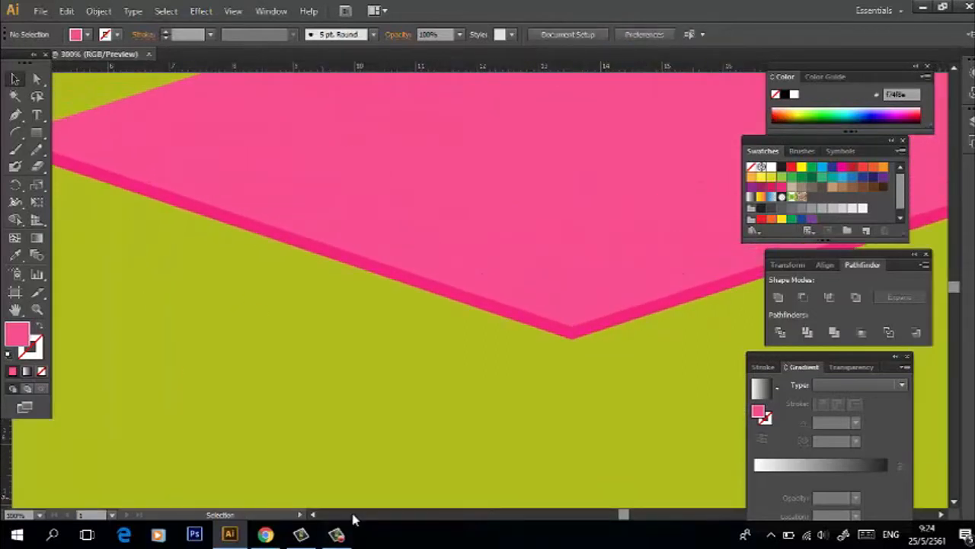
{"action": "left_click", "coordinate": [312, 515]}
{"action": "left_click_drag", "start_coordinate": [220, 164], "coordinate": [200, 138]}
{"action": "left_click", "coordinate": [476, 222]}
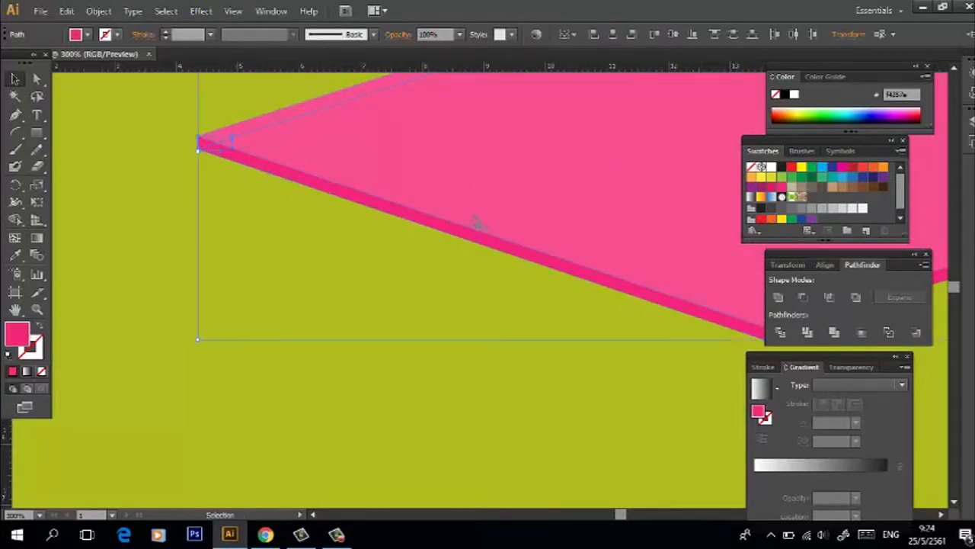
{"action": "left_click", "coordinate": [779, 333]}
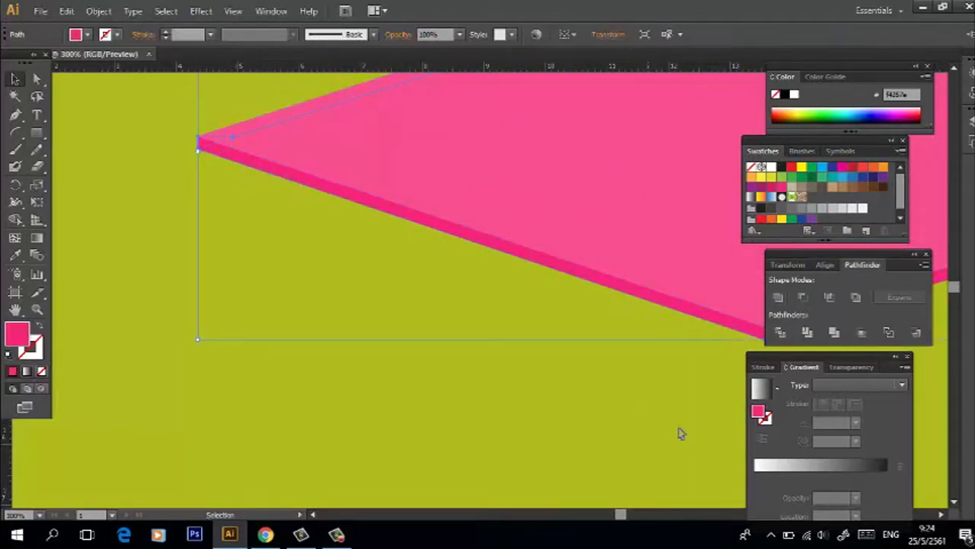
Unite the right corner patch with the dark pink diamond as well
{"action": "scroll", "coordinate": [943, 516], "scroll_direction": "right", "scroll_amount": 10}
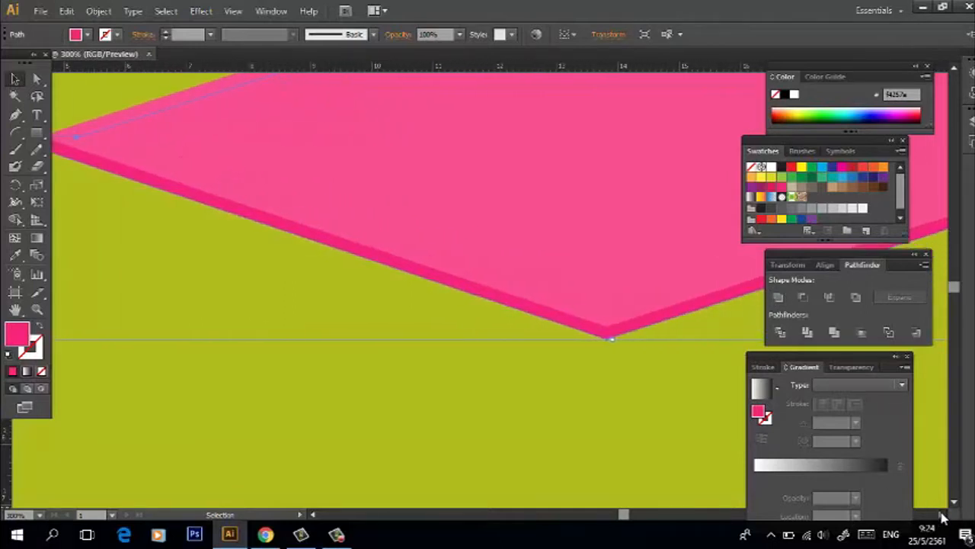
{"action": "scroll", "coordinate": [944, 515], "scroll_direction": "right", "scroll_amount": 8}
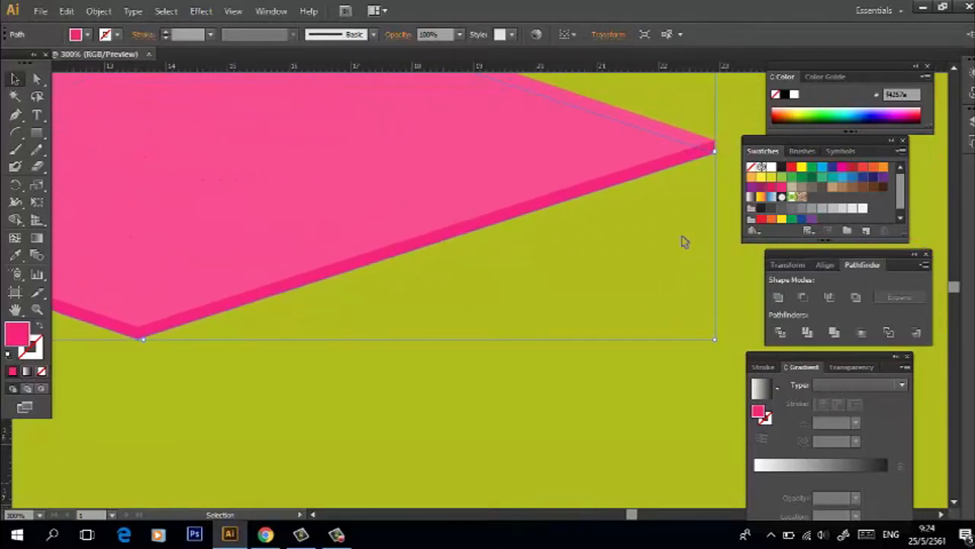
{"action": "left_click", "coordinate": [710, 149]}
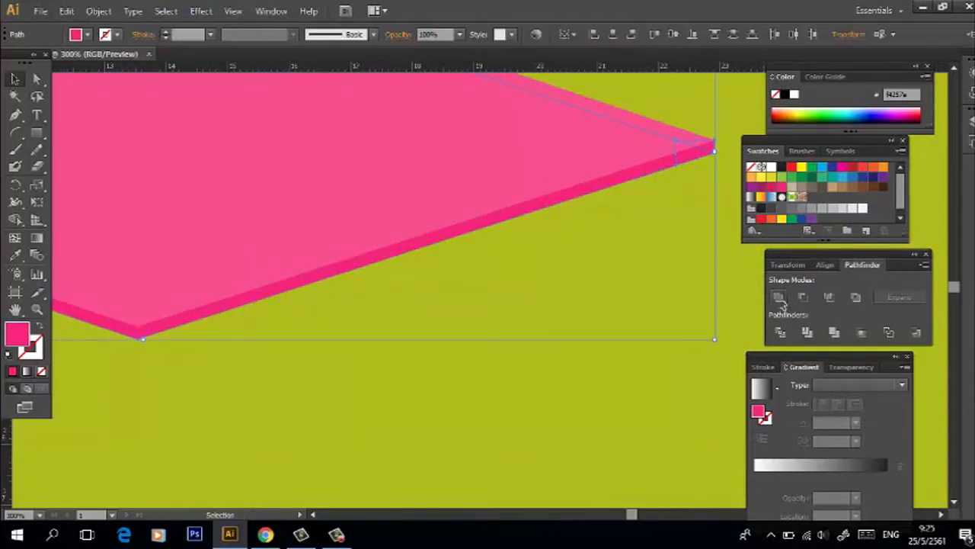
{"action": "left_click", "coordinate": [668, 368]}
Duplicate the light pink diamond and place the copy directly below the book cover
{"action": "key", "text": "ctrl+minus"}
{"action": "key", "text": "ctrl+minus"}
{"action": "key", "text": "ctrl+minus"}
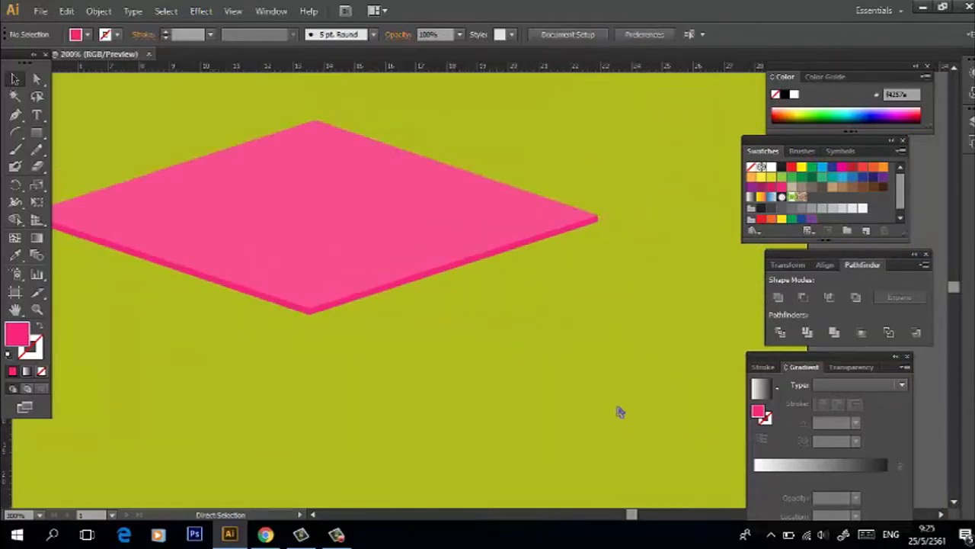
{"action": "left_click", "coordinate": [381, 246]}
{"action": "left_click_drag", "start_coordinate": [371, 264], "coordinate": [377, 409]}
Move the two-tone pink book cover up, farther away from the diamond copy below it
{"action": "left_click_drag", "start_coordinate": [144, 192], "coordinate": [309, 317]}
{"action": "key", "text": "a"}
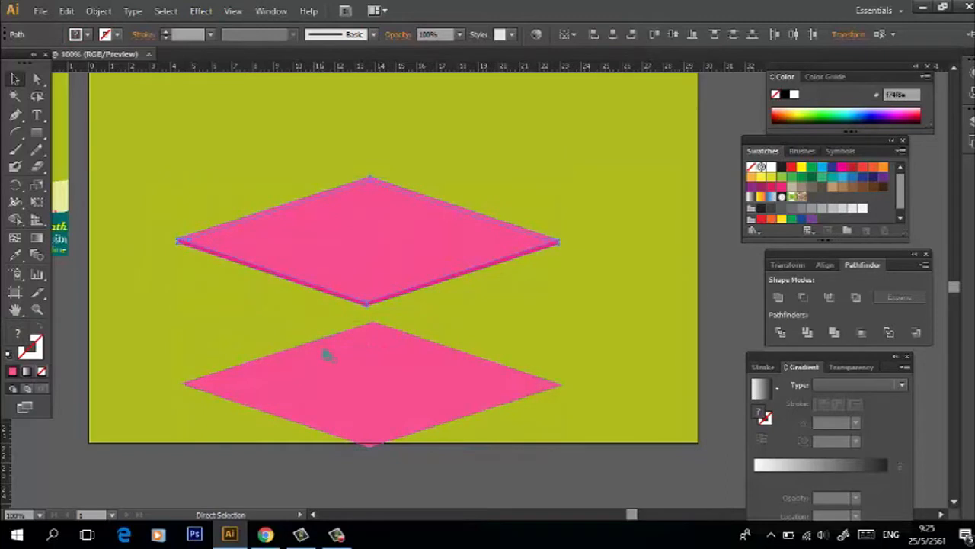
{"action": "key", "text": "v"}
{"action": "left_click_drag", "start_coordinate": [370, 246], "coordinate": [381, 174]}
Move the lower pink diamond up and overlay a duplicate of it with a slight vertical offset
{"action": "left_click_drag", "start_coordinate": [388, 405], "coordinate": [374, 345]}
{"action": "left_click_drag", "start_coordinate": [375, 350], "coordinate": [376, 352]}
{"action": "key", "text": "Down"}
{"action": "key", "text": "Down"}
{"action": "key", "text": "Down"}
{"action": "left_click", "coordinate": [597, 297]}
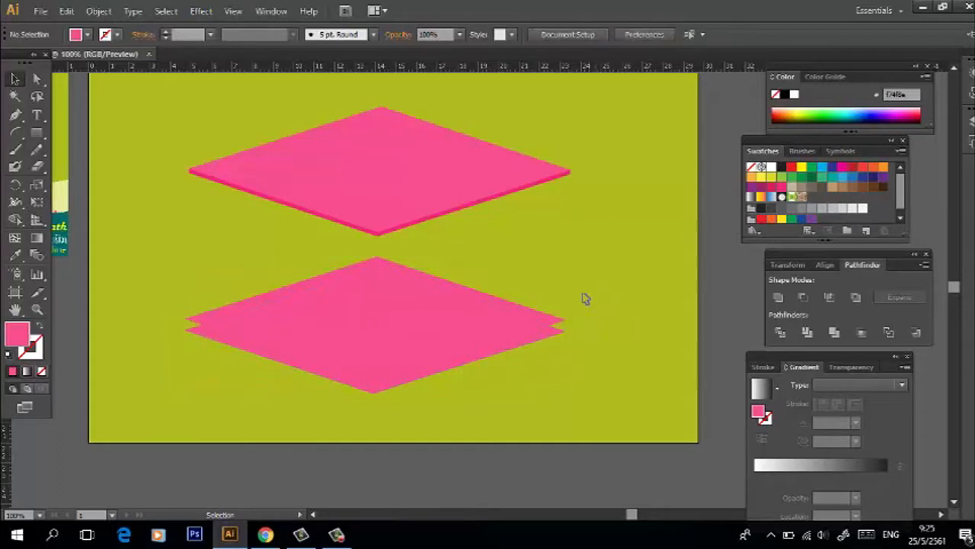
Fill the notches at the left and right corners of the two overlapping diamonds with small Pen tool patches
{"action": "left_click", "coordinate": [16, 115]}
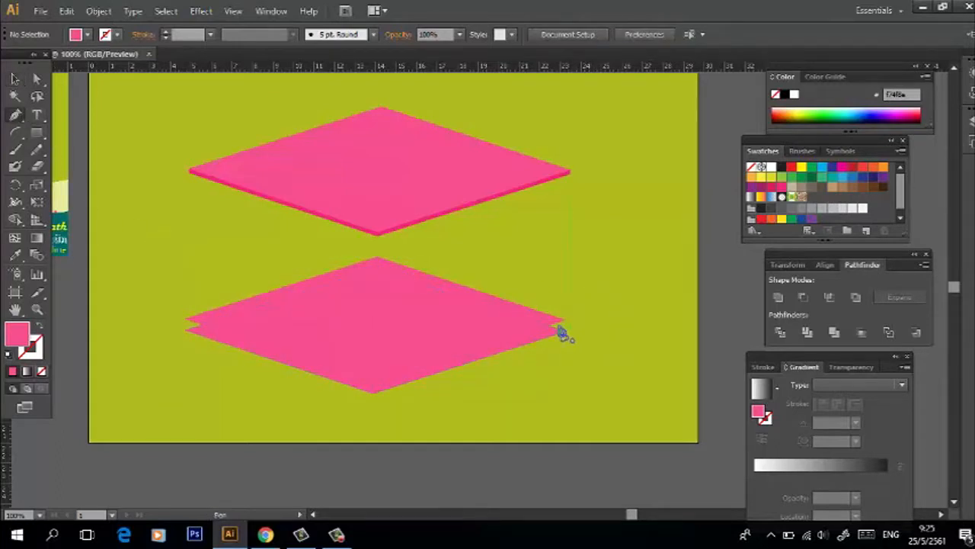
{"action": "mouse_move", "coordinate": [566, 325]}
{"action": "left_mouse_down"}
{"action": "mouse_move", "coordinate": [570, 338]}
{"action": "mouse_move", "coordinate": [526, 333]}
{"action": "mouse_move", "coordinate": [567, 327]}
{"action": "left_mouse_up"}
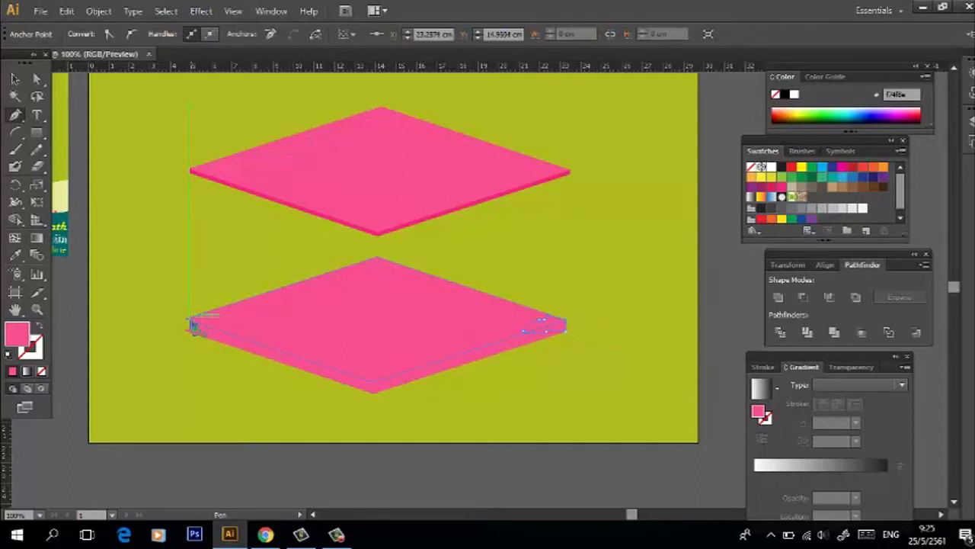
{"action": "mouse_move", "coordinate": [187, 324]}
{"action": "left_mouse_down"}
{"action": "mouse_move", "coordinate": [202, 336]}
{"action": "mouse_move", "coordinate": [373, 321]}
{"action": "mouse_move", "coordinate": [190, 328]}
{"action": "mouse_move", "coordinate": [200, 322]}
{"action": "left_mouse_up"}
Unite the overlapping diamonds and their corner patches into one shape
{"action": "key", "text": "v"}
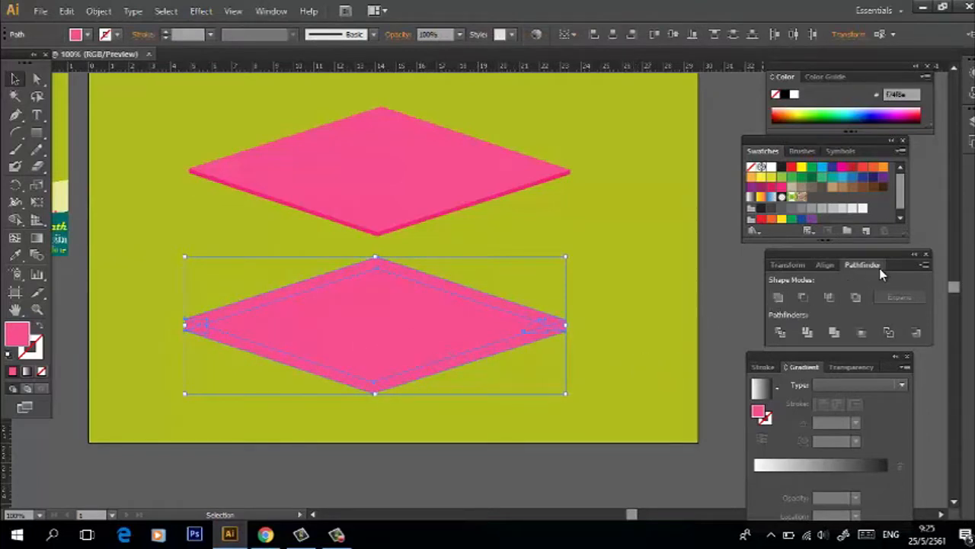
{"action": "left_click", "coordinate": [780, 298]}
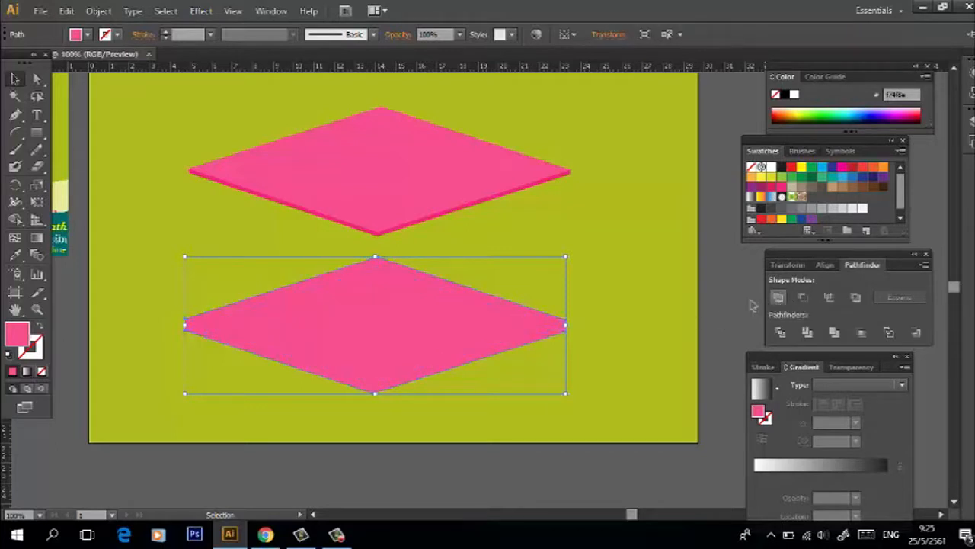
{"action": "left_click", "coordinate": [273, 11]}
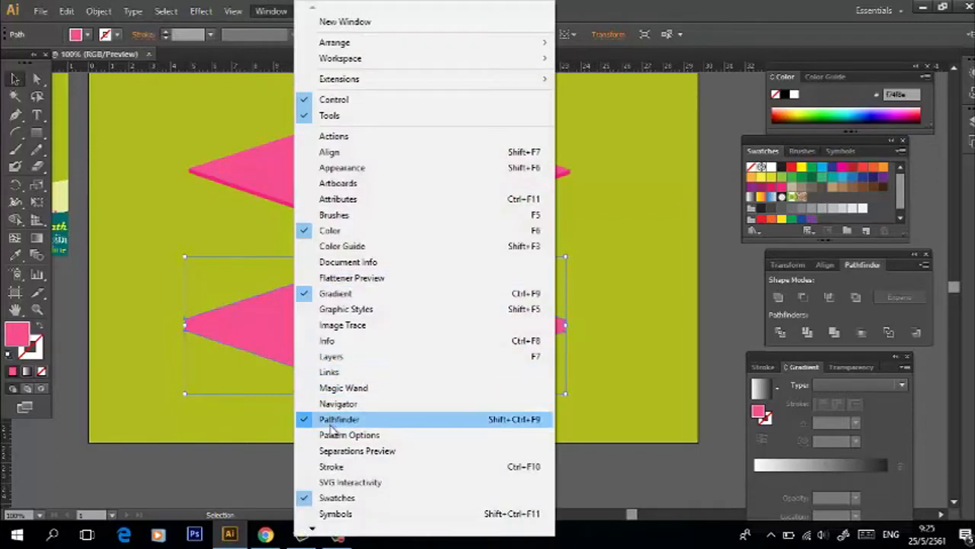
{"action": "left_click", "coordinate": [599, 272]}
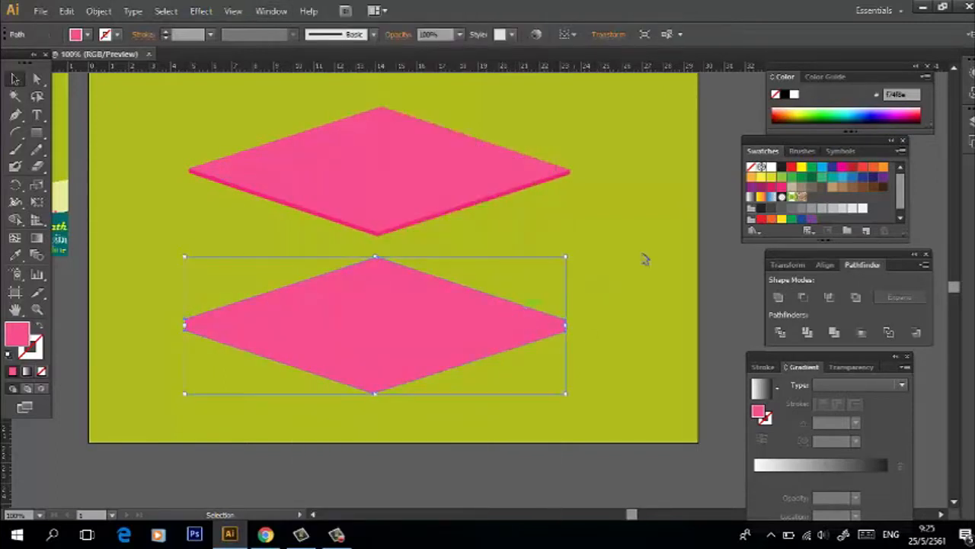
Fill the united shape with white and scale it down slightly to serve as the book's pages
{"action": "left_click", "coordinate": [770, 168]}
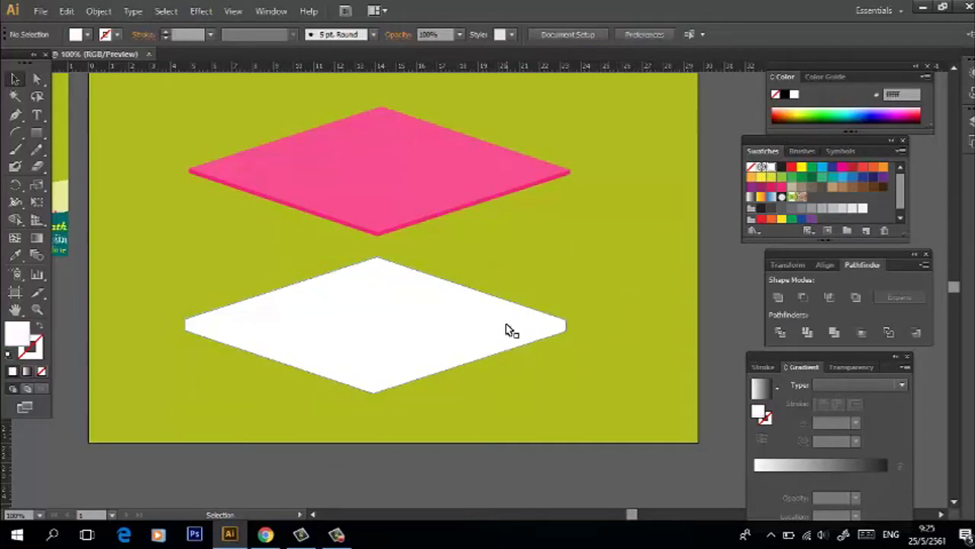
{"action": "left_click_drag", "start_coordinate": [567, 397], "coordinate": [562, 393]}
{"action": "left_click", "coordinate": [583, 376]}
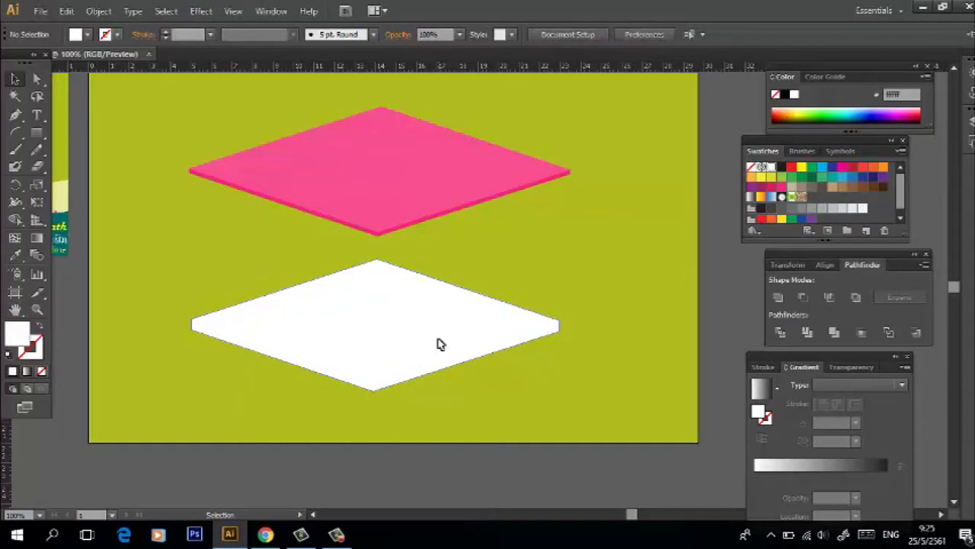
Nudge the white pages shape straight up until it reaches the bottom corner of the pink cover
{"action": "left_click", "coordinate": [438, 342]}
{"action": "key", "text": "Up"}
{"action": "key", "text": "Up"}
{"action": "key", "text": "Up"}
{"action": "key", "text": "Up"}
{"action": "key", "text": "Up"}
{"action": "key", "text": "Up"}
{"action": "key", "text": "Up"}
{"action": "key", "text": "Up"}
{"action": "key", "text": "Up"}
{"action": "key", "text": "Up"}
{"action": "key", "text": "Up"}
{"action": "key", "text": "Up"}
{"action": "key", "text": "Up"}
{"action": "key", "text": "Up"}
{"action": "key", "text": "Up"}
{"action": "key", "text": "Up"}
{"action": "key", "text": "Up"}
{"action": "key", "text": "Up"}
{"action": "key", "text": "Up"}
{"action": "key", "text": "Up"}
{"action": "key", "text": "Up"}
{"action": "key", "text": "Up"}
{"action": "key", "text": "Up"}
{"action": "key", "text": "Up"}
{"action": "key", "text": "Up"}
{"action": "key", "text": "Up"}
{"action": "key", "text": "Up"}
{"action": "key", "text": "Up"}
Bring the pink cover group to the front and nudge it down over the white pages shape
{"action": "left_click", "coordinate": [446, 195]}
{"action": "right_click", "coordinate": [445, 192]}
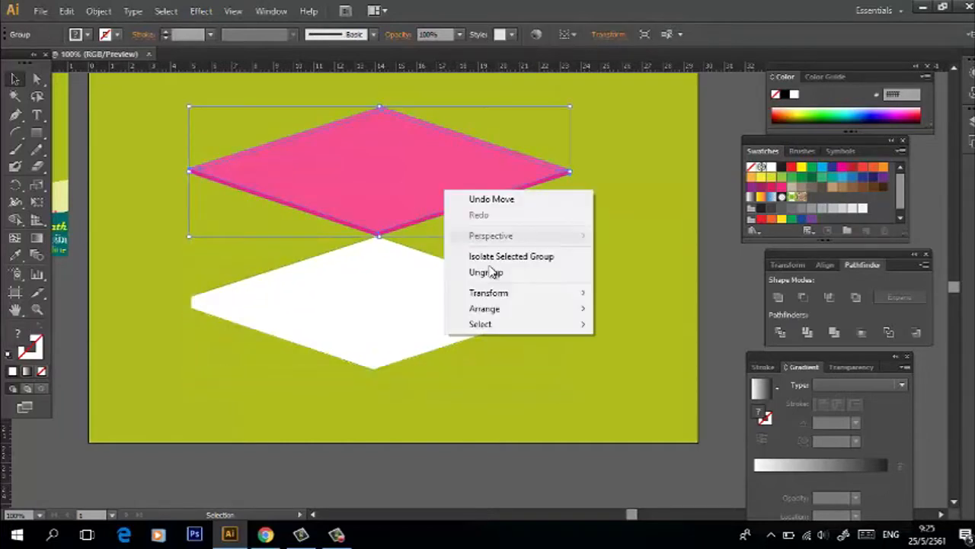
{"action": "left_click", "coordinate": [601, 309]}
{"action": "key", "text": "Down"}
{"action": "key", "text": "Down"}
{"action": "key", "text": "Down"}
{"action": "key", "text": "Down"}
{"action": "key", "text": "Down"}
{"action": "key", "text": "Down"}
{"action": "key", "text": "Down"}
{"action": "key", "text": "Down"}
{"action": "key", "text": "Down"}
{"action": "key", "text": "Down"}
{"action": "key", "text": "Down"}
{"action": "key", "text": "Down"}
{"action": "key", "text": "Down"}
{"action": "key", "text": "Down"}
{"action": "key", "text": "Down"}
{"action": "key", "text": "Down"}
{"action": "key", "text": "Down"}
{"action": "key", "text": "Down"}
{"action": "key", "text": "Down"}
{"action": "key", "text": "Down"}
{"action": "key", "text": "Down"}
{"action": "key", "text": "Down"}
{"action": "key", "text": "Down"}
{"action": "key", "text": "Down"}
{"action": "key", "text": "Down"}
{"action": "key", "text": "Down"}
{"action": "key", "text": "Down"}
{"action": "key", "text": "Down"}
{"action": "key", "text": "Down"}
{"action": "key", "text": "Down"}
{"action": "key", "text": "Down"}
Tuck the white pages shape under the pink cover, leaving an even white band along the lower edges
{"action": "left_click_drag", "start_coordinate": [494, 378], "coordinate": [398, 259]}
{"action": "left_click", "coordinate": [502, 357]}
{"action": "left_click", "coordinate": [406, 305]}
{"action": "left_click_drag", "start_coordinate": [383, 322], "coordinate": [384, 233]}
{"action": "left_click", "coordinate": [429, 290]}
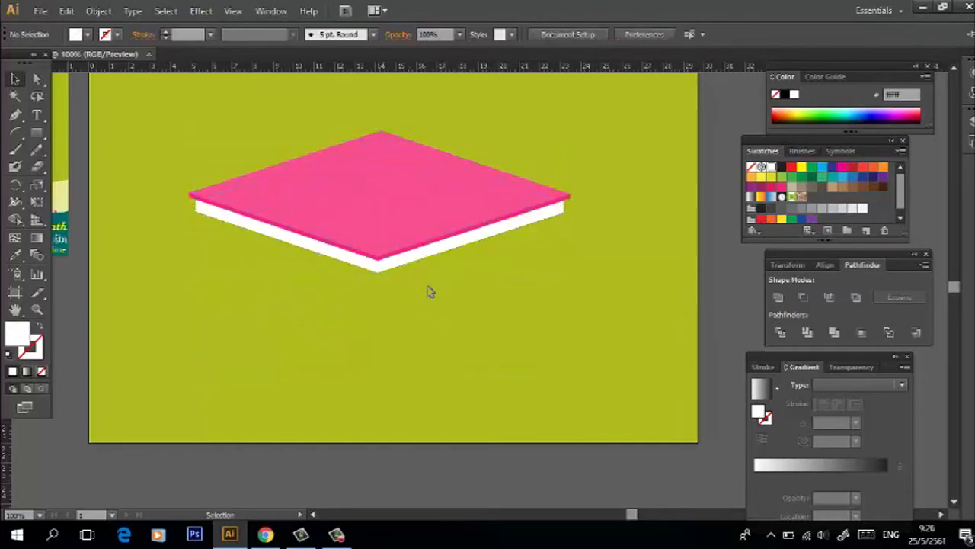
{"action": "key", "text": "ctrl+a"}
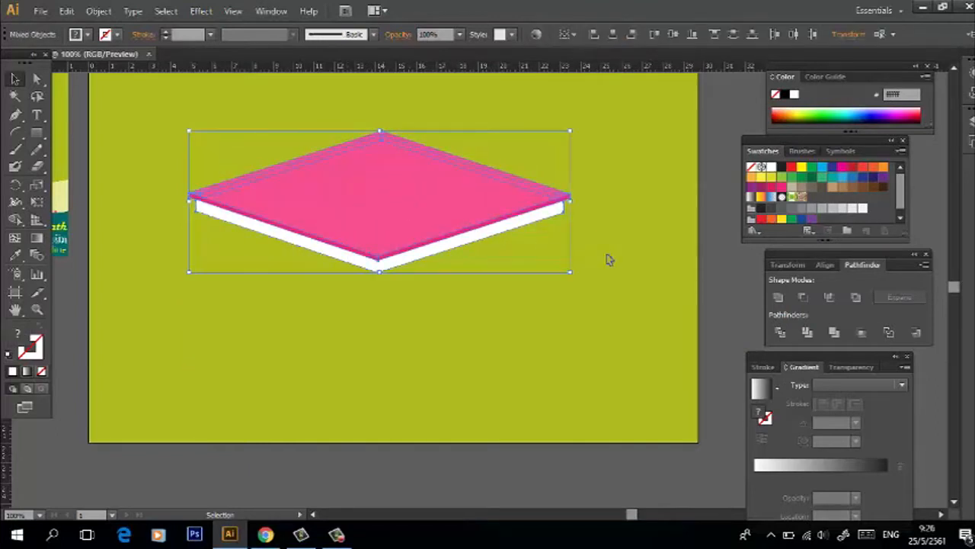
{"action": "left_click", "coordinate": [828, 265]}
{"action": "left_click", "coordinate": [568, 323]}
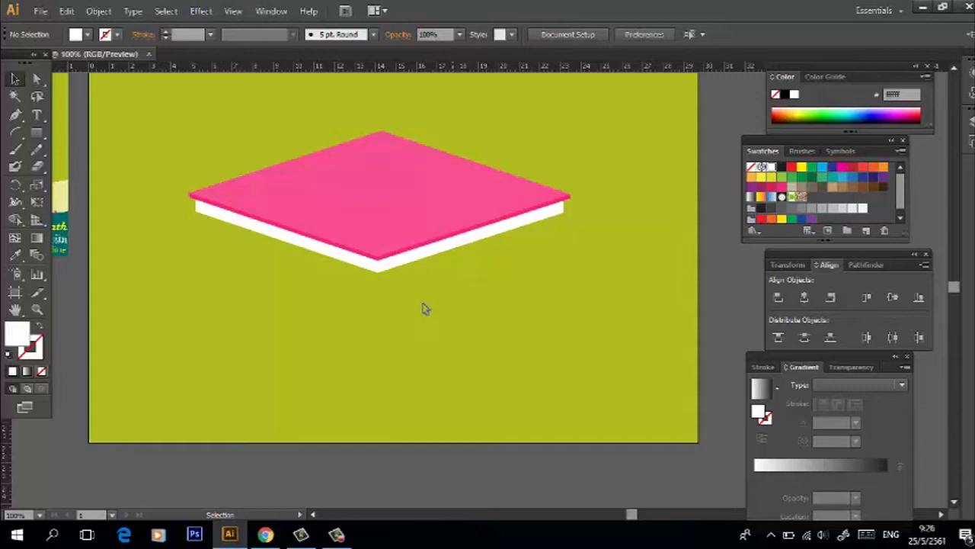
Ungroup the pink cover and place a duplicate of its light pink diamond below the pages
{"action": "left_click", "coordinate": [336, 203]}
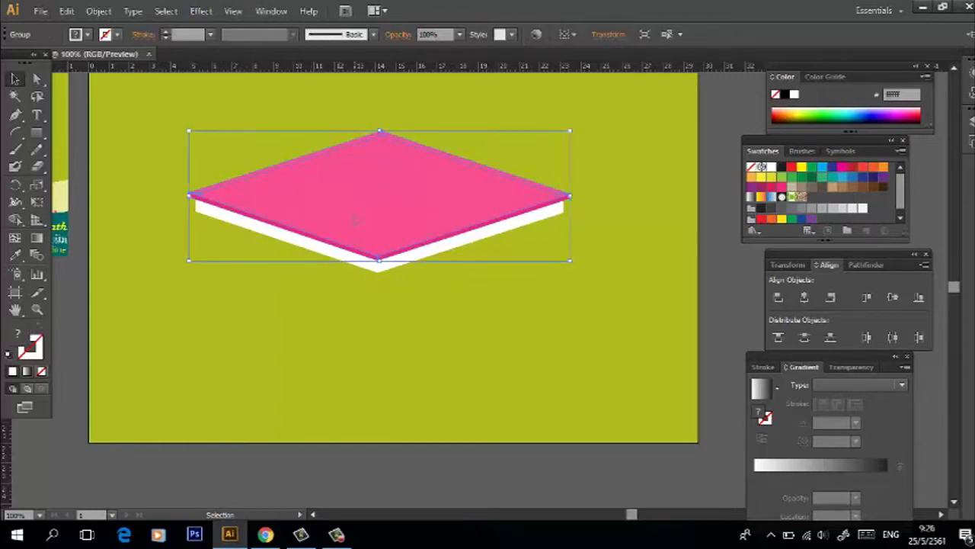
{"action": "left_click", "coordinate": [359, 285]}
{"action": "left_click", "coordinate": [365, 226]}
{"action": "right_click", "coordinate": [370, 225]}
{"action": "left_click", "coordinate": [444, 307]}
{"action": "left_click", "coordinate": [507, 322]}
{"action": "left_click", "coordinate": [401, 219]}
{"action": "left_click_drag", "start_coordinate": [401, 220], "coordinate": [402, 293]}
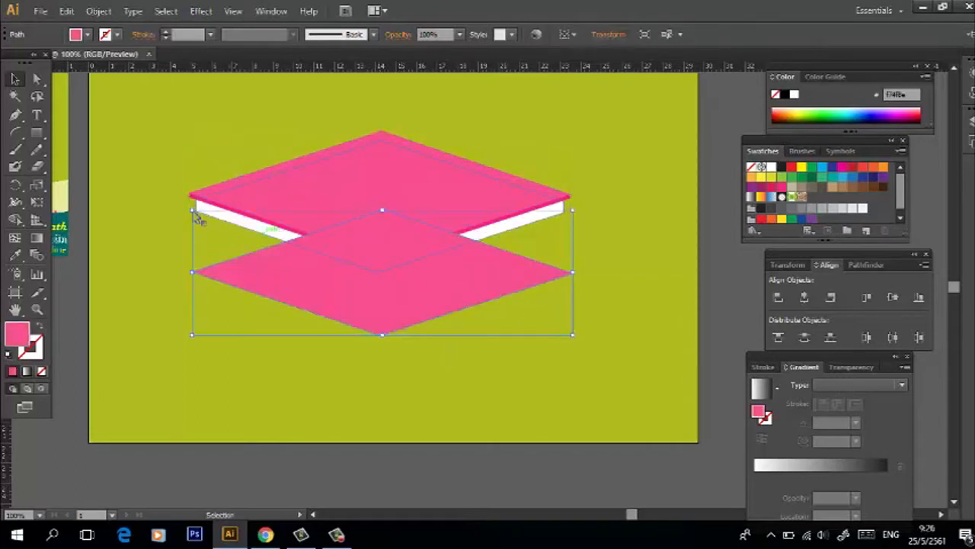
Bring the cover and the white pages to the front, over the duplicated diamond
{"action": "left_click", "coordinate": [184, 190]}
{"action": "left_click", "coordinate": [212, 207]}
{"action": "right_click", "coordinate": [221, 201]}
{"action": "mouse_move", "coordinate": [365, 386]}
{"action": "left_click", "coordinate": [420, 386]}
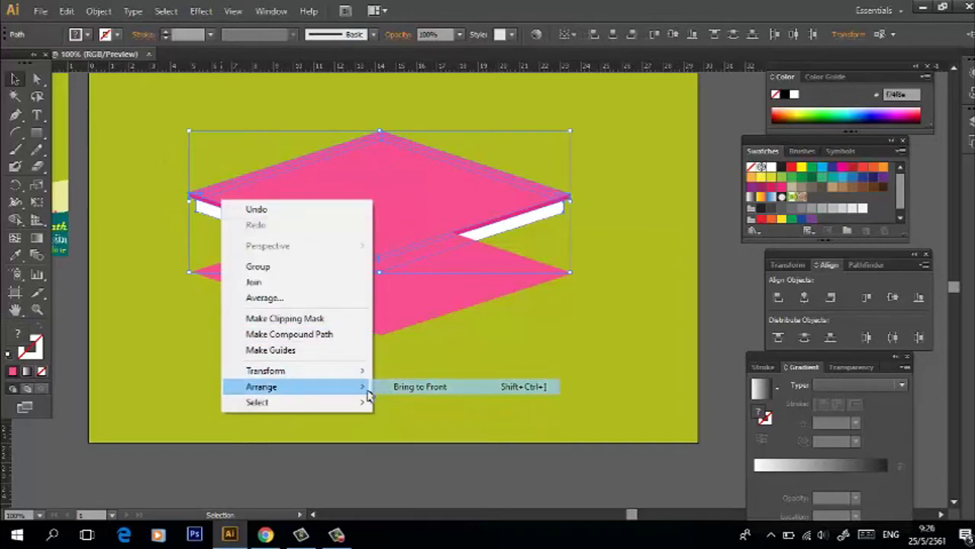
{"action": "left_click", "coordinate": [175, 189]}
{"action": "left_click_drag", "start_coordinate": [240, 230], "coordinate": [245, 234]}
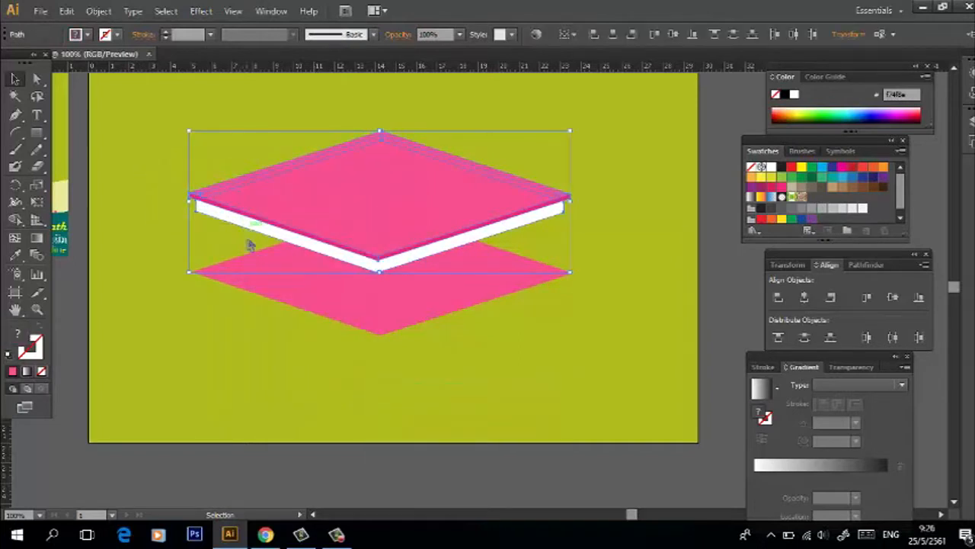
Recolour the lower diamond with the dark pink sampled from the cover's edge using the Eyedropper
{"action": "left_click", "coordinate": [342, 309]}
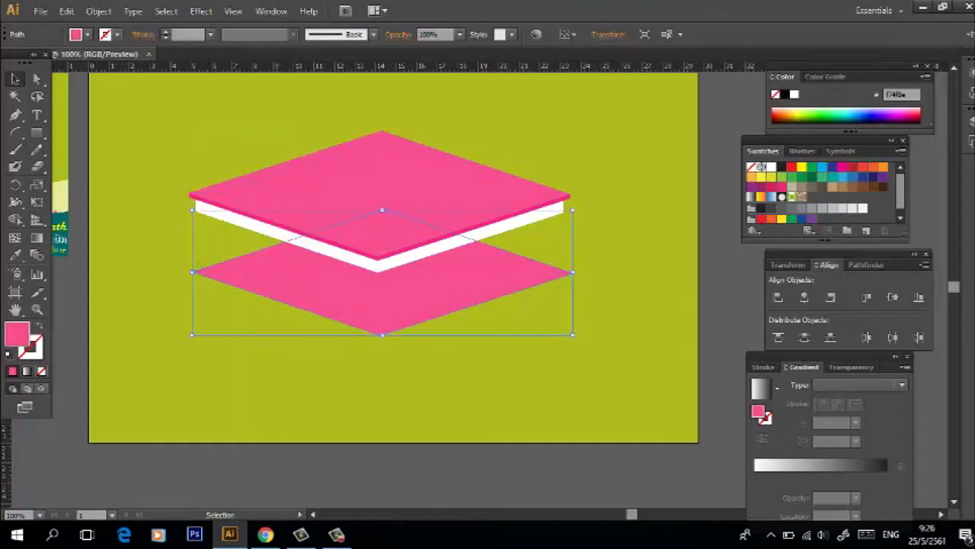
{"action": "left_click", "coordinate": [18, 257]}
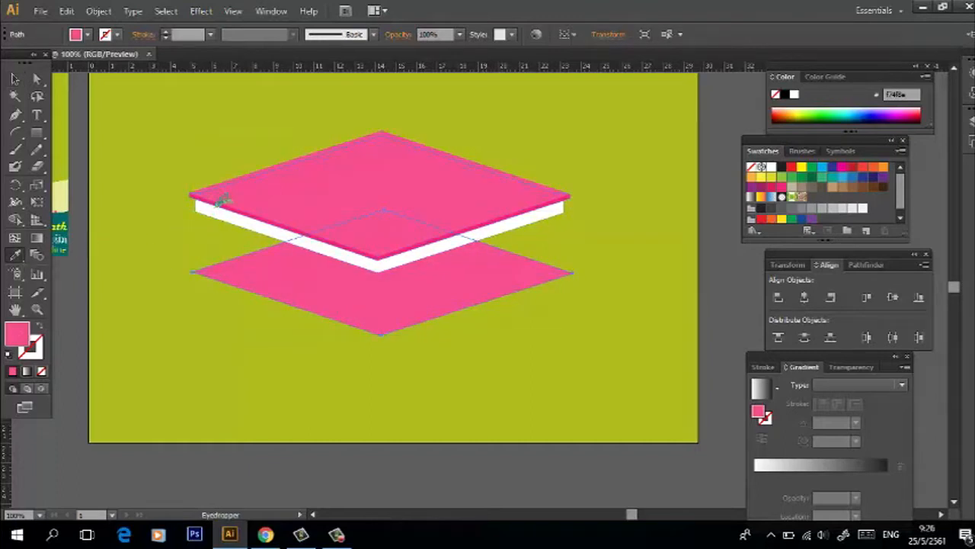
{"action": "left_click", "coordinate": [221, 199]}
{"action": "left_click", "coordinate": [15, 79]}
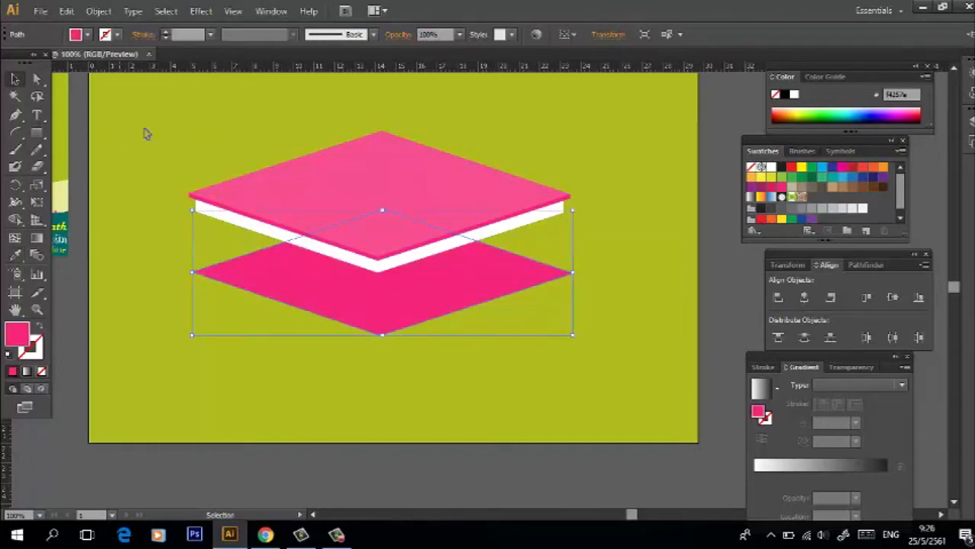
Move the dark pink diamond up beneath the white pages so only a thin bottom-cover edge shows
{"action": "left_click", "coordinate": [147, 131]}
{"action": "left_click", "coordinate": [312, 283]}
{"action": "left_click_drag", "start_coordinate": [364, 320], "coordinate": [366, 267]}
{"action": "left_click", "coordinate": [401, 326]}
{"action": "left_click", "coordinate": [411, 275]}
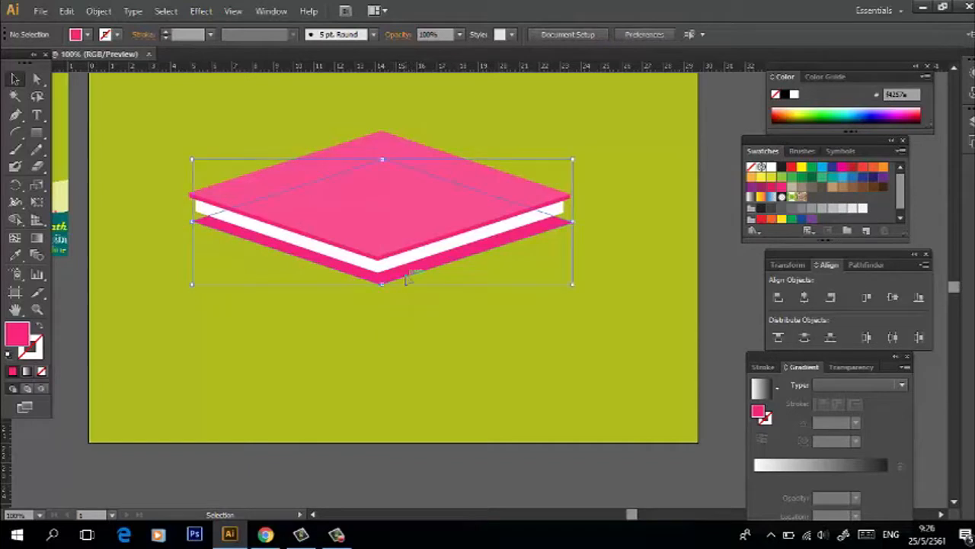
{"action": "key", "text": "Up"}
{"action": "key", "text": "Up"}
{"action": "key", "text": "Up"}
{"action": "key", "text": "Up"}
{"action": "key", "text": "Up"}
{"action": "key", "text": "Up"}
{"action": "key", "text": "Up"}
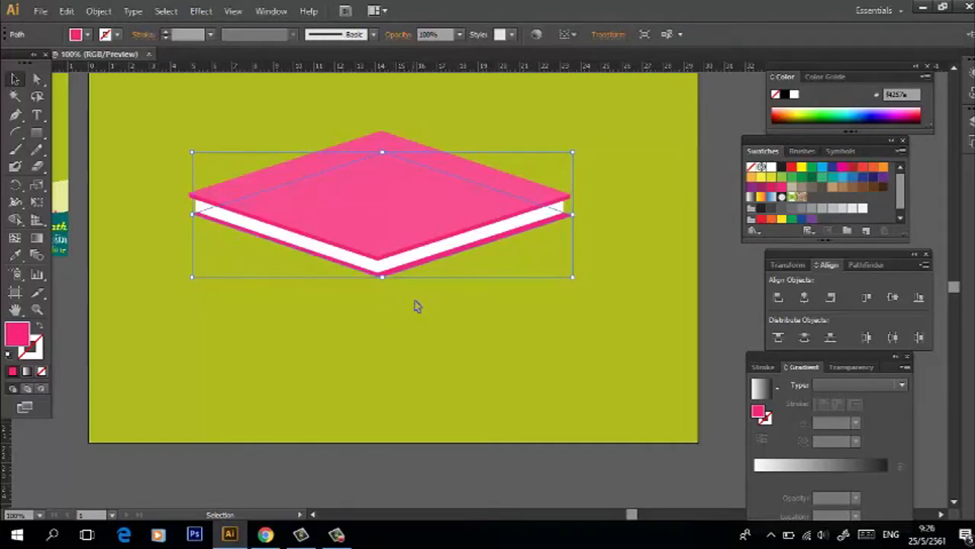
{"action": "left_click", "coordinate": [508, 299]}
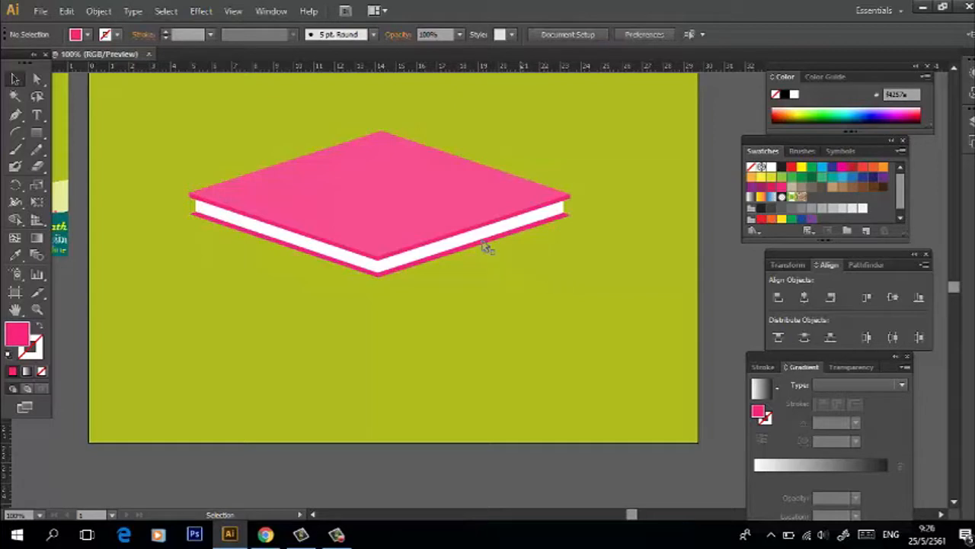
Draw a curved dark pink spine shape with the Pen tool, joining the top and bottom covers at the book's right corner
{"action": "left_click", "coordinate": [15, 115]}
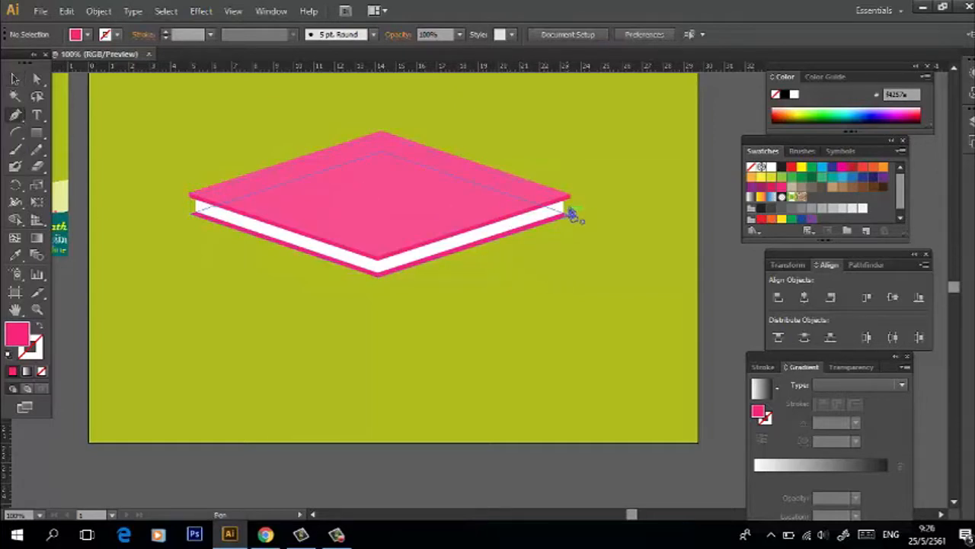
{"action": "left_click", "coordinate": [571, 215]}
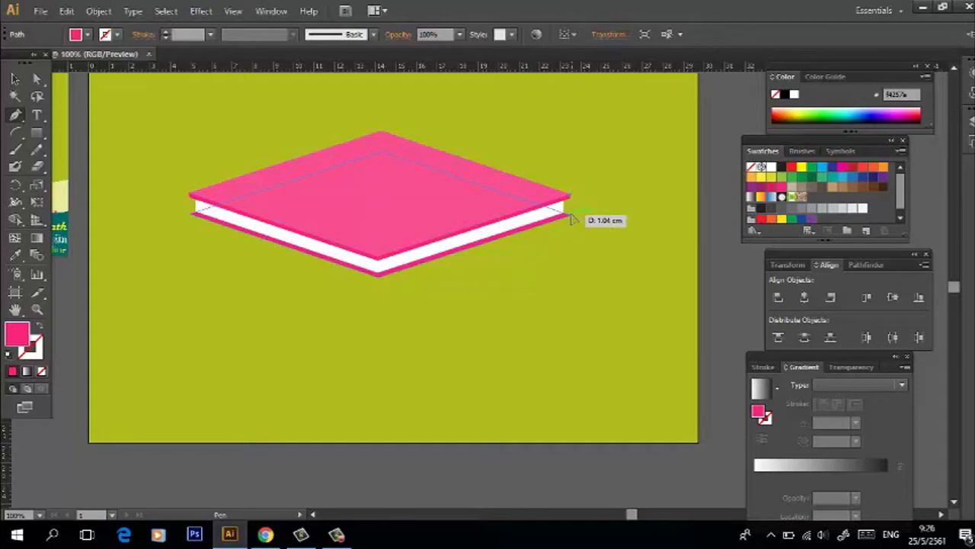
{"action": "left_click", "coordinate": [569, 237]}
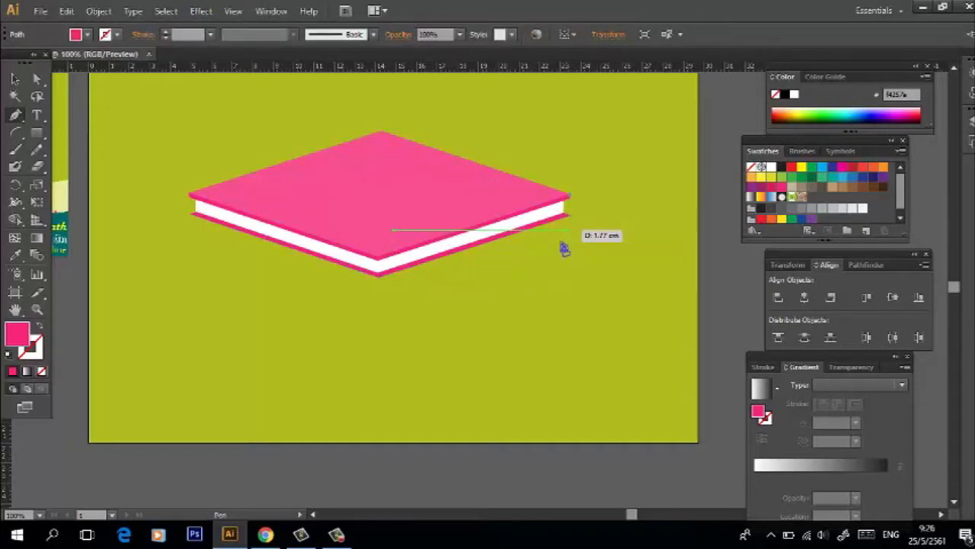
{"action": "key", "text": "ctrl+equal"}
{"action": "key", "text": "ctrl+equal"}
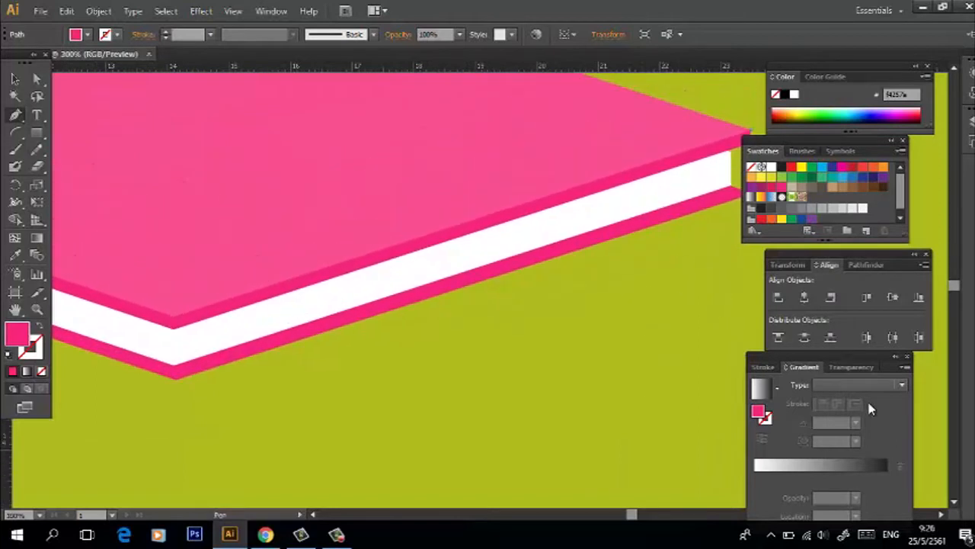
{"action": "key", "text": "ctrl+equal"}
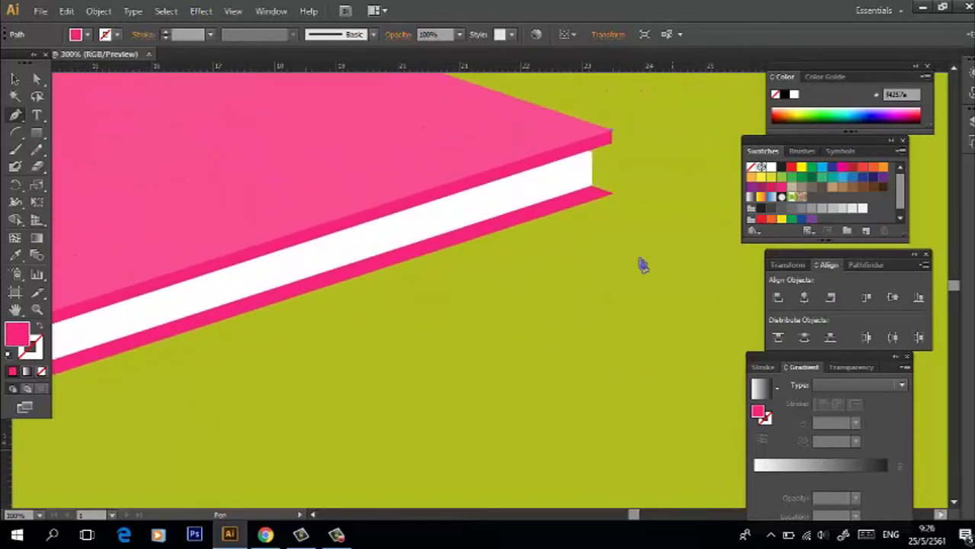
{"action": "left_click", "coordinate": [614, 196]}
{"action": "left_click", "coordinate": [605, 232]}
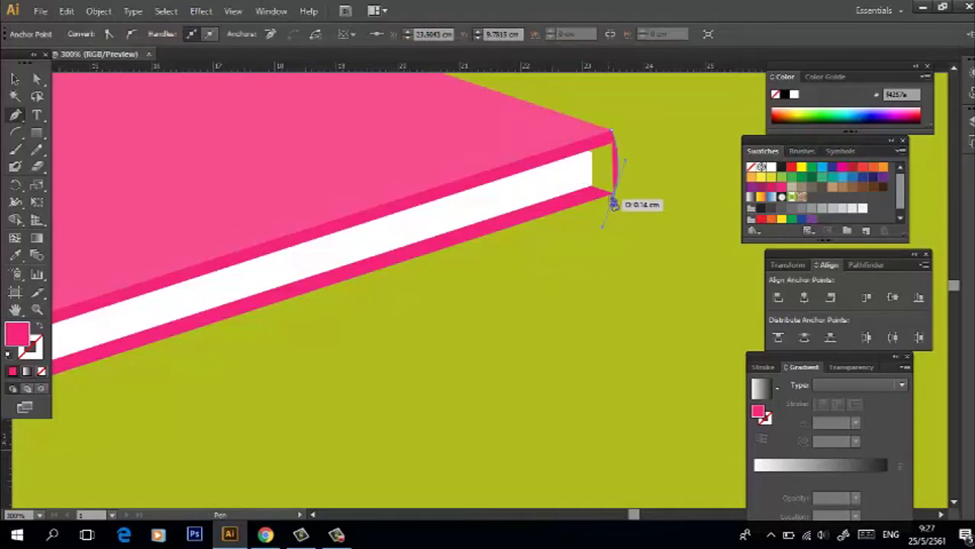
{"action": "left_click_drag", "start_coordinate": [587, 200], "coordinate": [577, 157]}
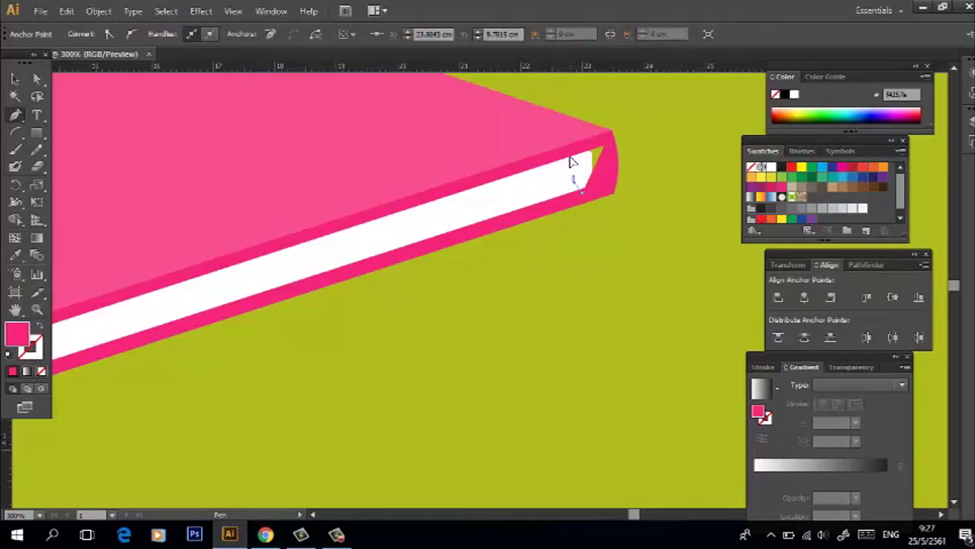
{"action": "left_click", "coordinate": [614, 134]}
{"action": "left_click", "coordinate": [15, 79]}
Bring the cover and the white pages to the front, over the curved spine shape
{"action": "left_click", "coordinate": [235, 149], "text": "shift"}
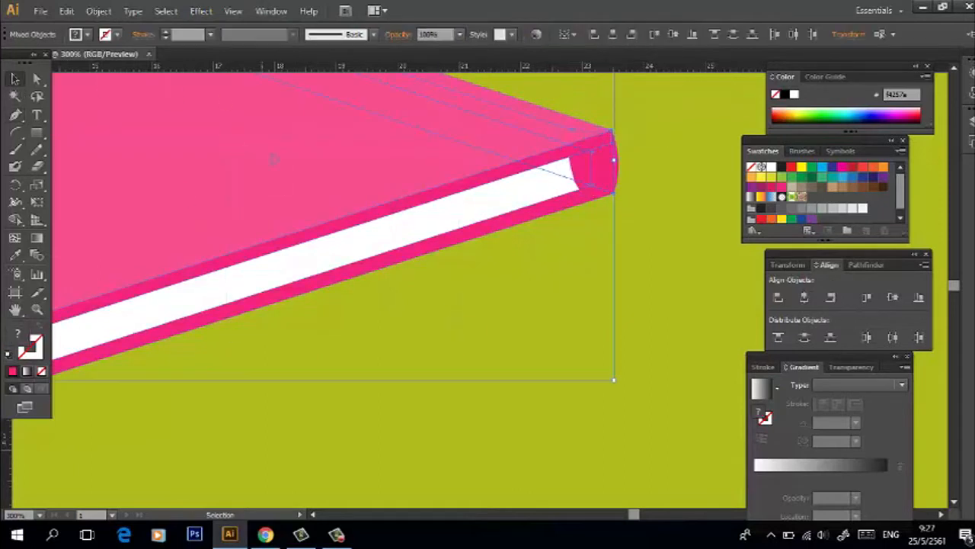
{"action": "right_click", "coordinate": [273, 157]}
{"action": "mouse_move", "coordinate": [341, 283]}
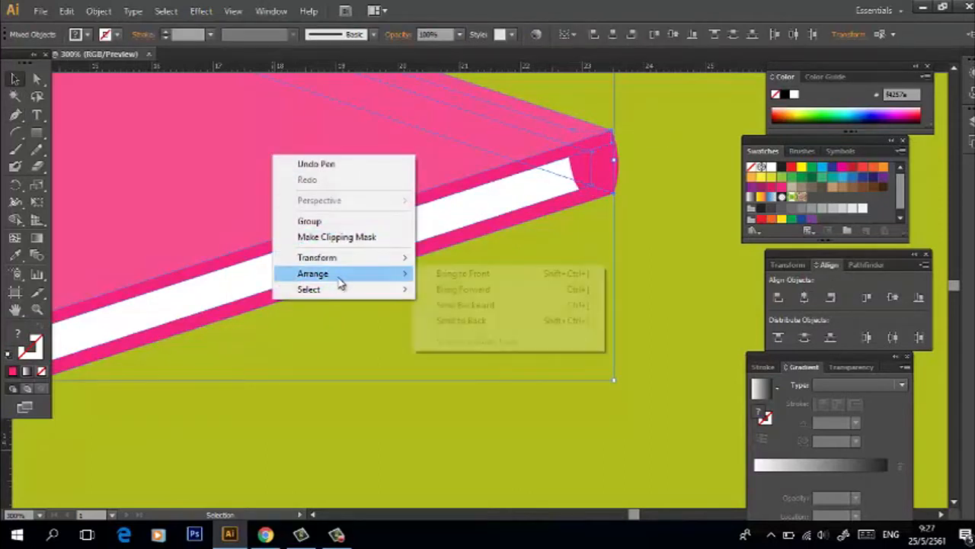
{"action": "left_click", "coordinate": [451, 276]}
{"action": "left_click", "coordinate": [646, 276]}
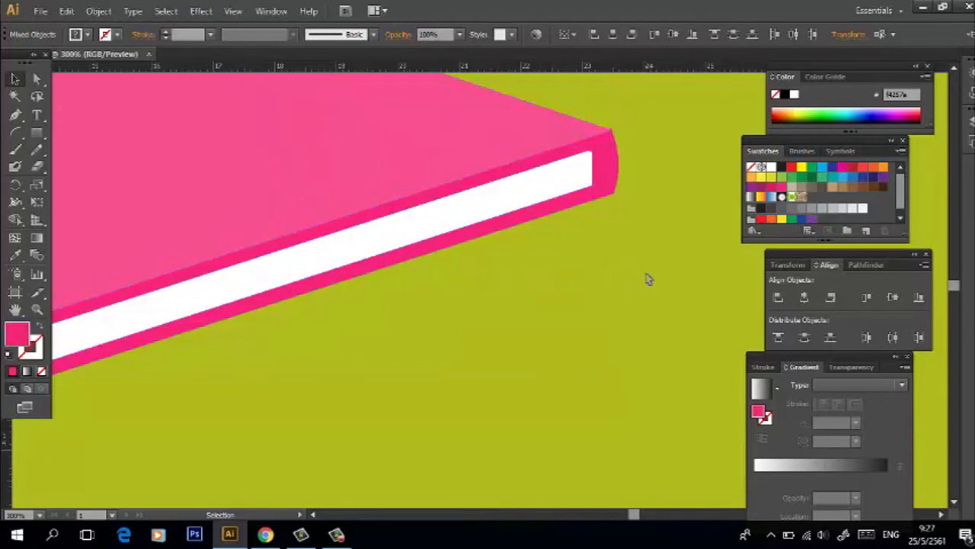
{"action": "left_click", "coordinate": [617, 156]}
{"action": "left_click", "coordinate": [665, 193]}
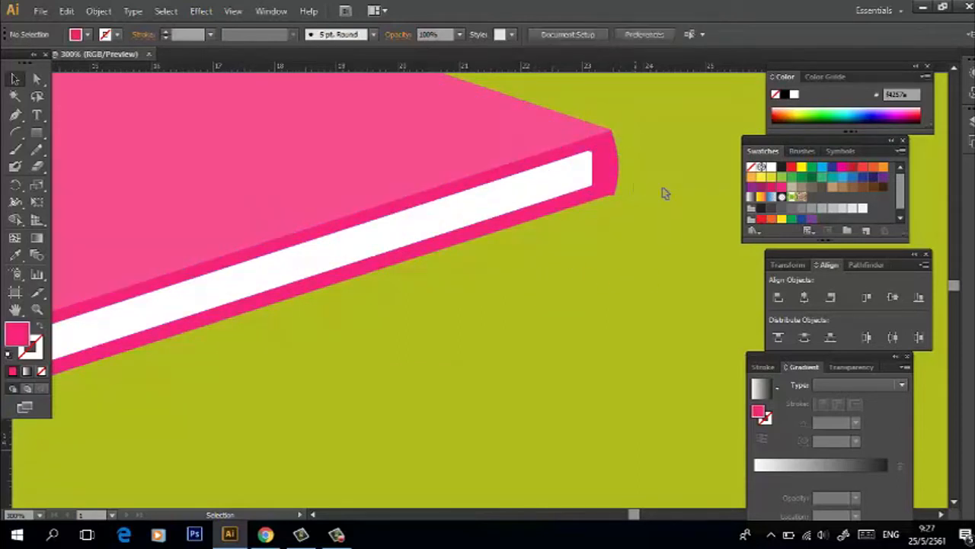
Draw a dark pink rectangle about 2.2 by 2.6 cm on the artboard, just above the book's upper right edge
{"action": "left_click", "coordinate": [609, 163]}
{"action": "left_click", "coordinate": [653, 168]}
{"action": "key", "text": "ctrl+minus"}
{"action": "key", "text": "ctrl+minus"}
{"action": "key", "text": "ctrl+minus"}
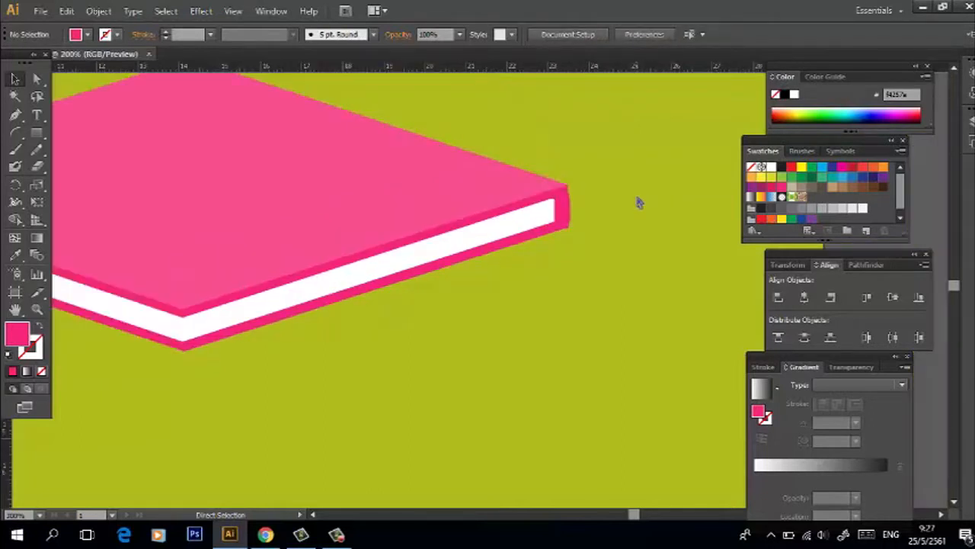
{"action": "left_click", "coordinate": [526, 256]}
{"action": "left_click", "coordinate": [544, 244]}
{"action": "left_click", "coordinate": [17, 133]}
{"action": "left_click", "coordinate": [37, 132]}
{"action": "left_click_drag", "start_coordinate": [422, 113], "coordinate": [466, 163]}
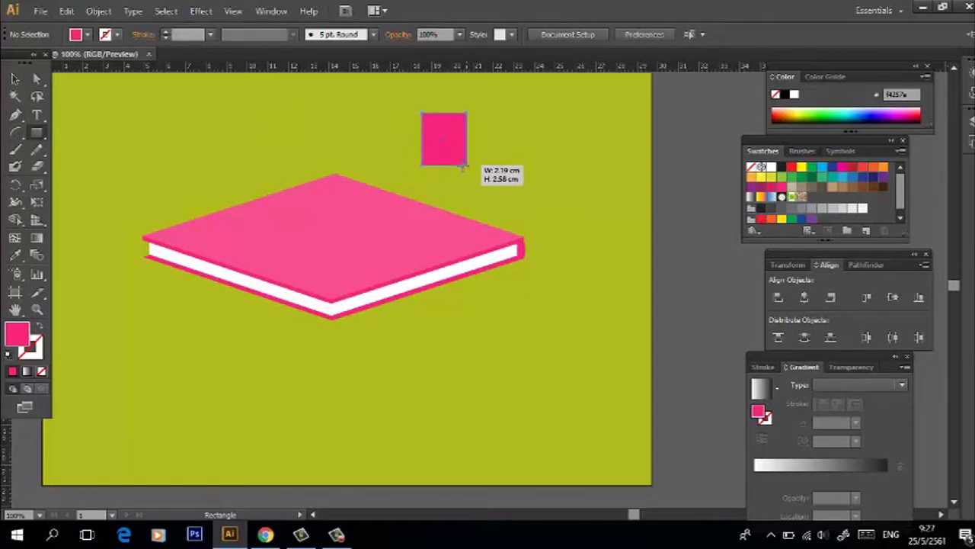
{"action": "left_click", "coordinate": [15, 78]}
{"action": "left_click", "coordinate": [248, 116]}
{"action": "left_click", "coordinate": [429, 140]}
{"action": "left_click", "coordinate": [331, 140]}
Draw a closed shape with the Pen tool that peaks inside the rectangle and wraps its lower corners, outlining a ribbon notch
{"action": "left_click", "coordinate": [18, 115]}
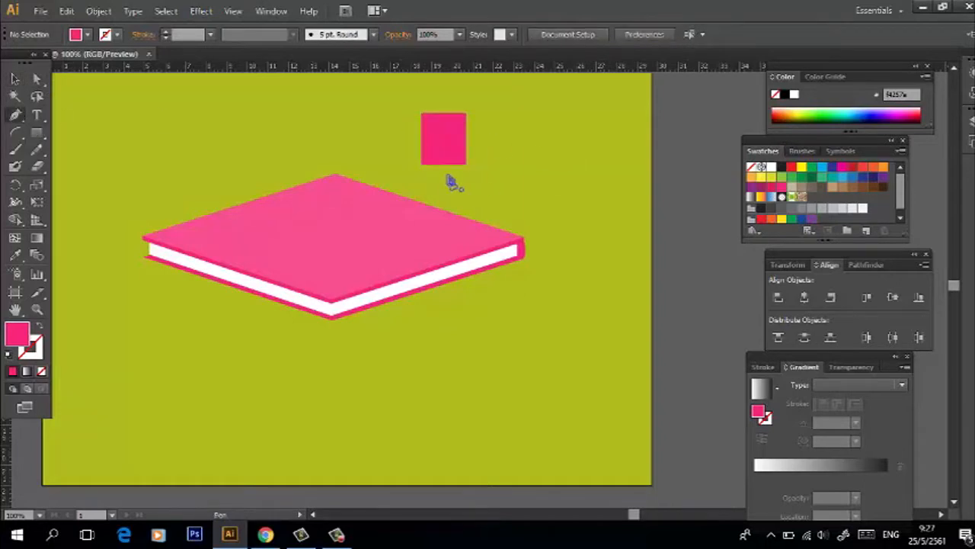
{"action": "left_click", "coordinate": [423, 166]}
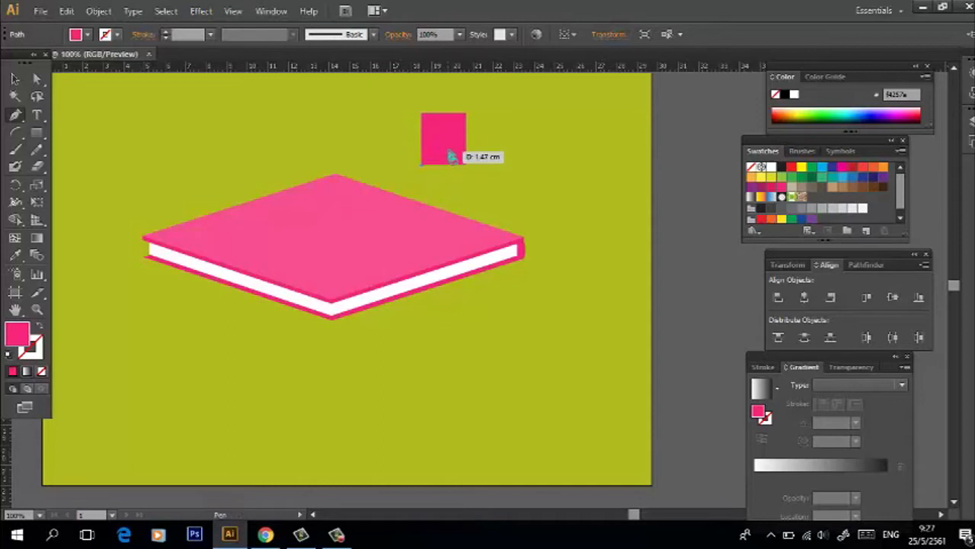
{"action": "left_click", "coordinate": [465, 163]}
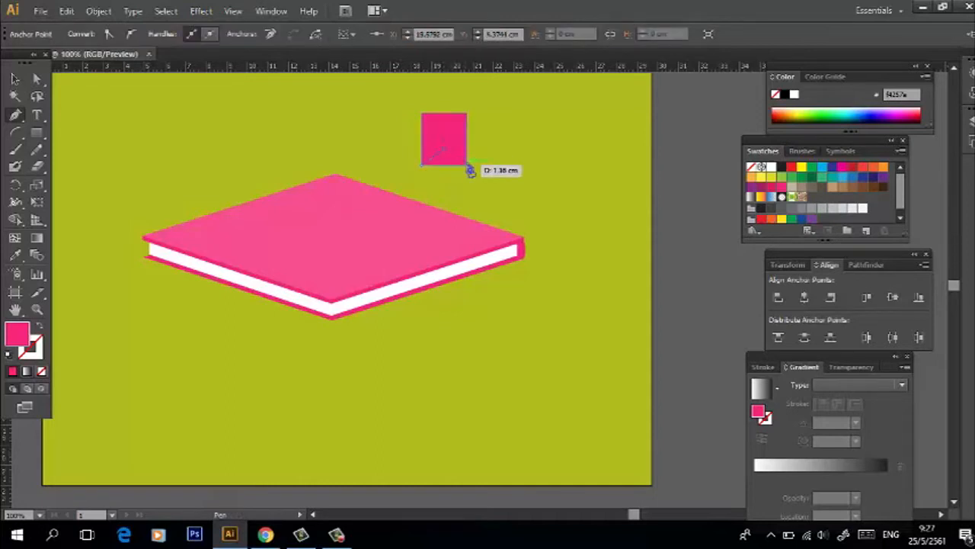
{"action": "left_click", "coordinate": [413, 172]}
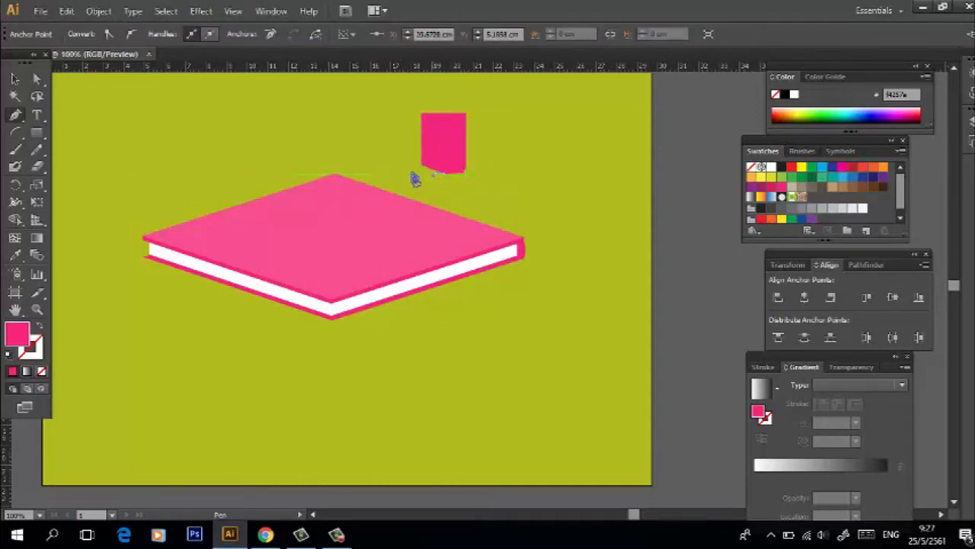
Divide the rectangle with the overlapping notch shape using Pathfinder and ungroup the resulting pieces
{"action": "left_click", "coordinate": [15, 78]}
{"action": "left_click", "coordinate": [333, 132]}
{"action": "left_click", "coordinate": [455, 175]}
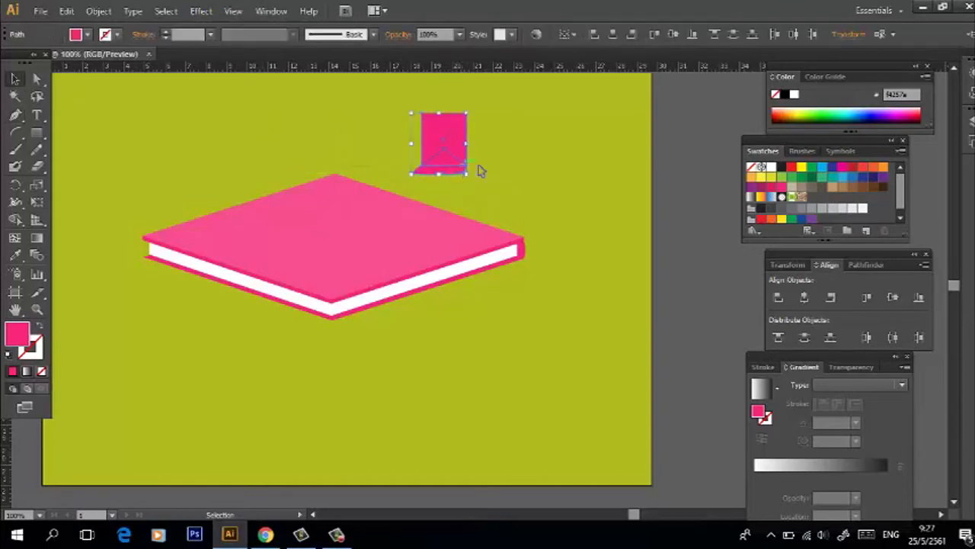
{"action": "left_click", "coordinate": [862, 265]}
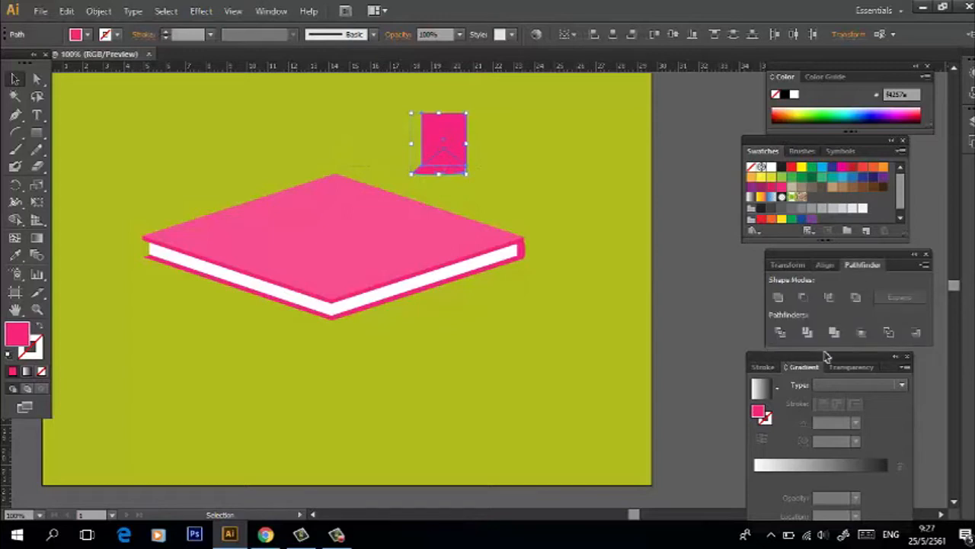
{"action": "left_click", "coordinate": [785, 335]}
{"action": "right_click", "coordinate": [456, 145]}
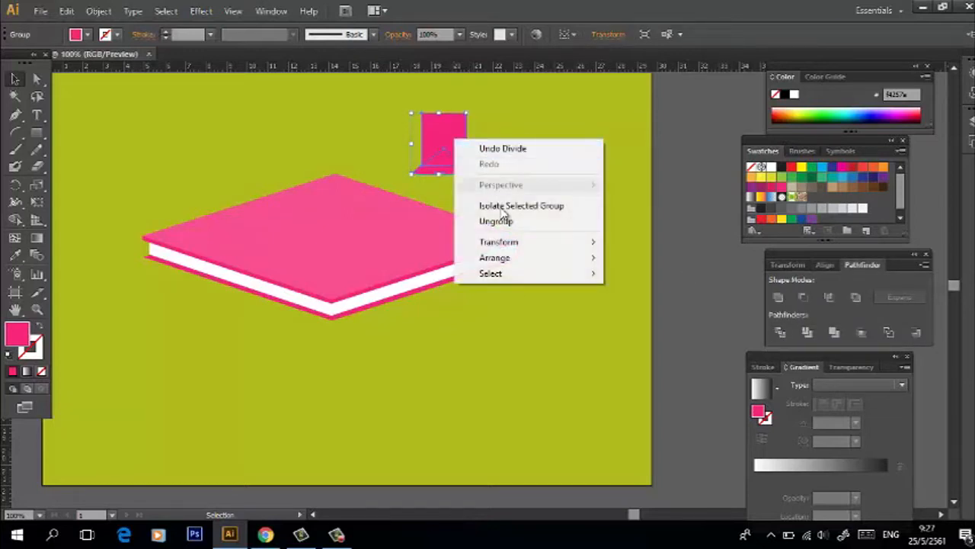
{"action": "left_click", "coordinate": [522, 221]}
{"action": "left_click", "coordinate": [512, 205]}
Delete the notch piece and the leftover piece below it so the rectangle becomes a bookmark ribbon
{"action": "left_click", "coordinate": [459, 169]}
{"action": "key", "text": "Delete"}
{"action": "left_click", "coordinate": [459, 157]}
{"action": "key", "text": "Delete"}
Shrink and tilt the bookmark ribbon and hang it from the white pages near the book's right corner
{"action": "left_click", "coordinate": [462, 149]}
{"action": "left_click_drag", "start_coordinate": [470, 139], "coordinate": [497, 279]}
{"action": "left_click", "coordinate": [541, 302]}
Group the whole pink book with its bookmark and place a copy at the artboard's lower right edge
{"action": "left_click_drag", "start_coordinate": [564, 323], "coordinate": [135, 172]}
{"action": "scroll", "coordinate": [396, 219], "scroll_direction": "down", "scroll_amount": 2}
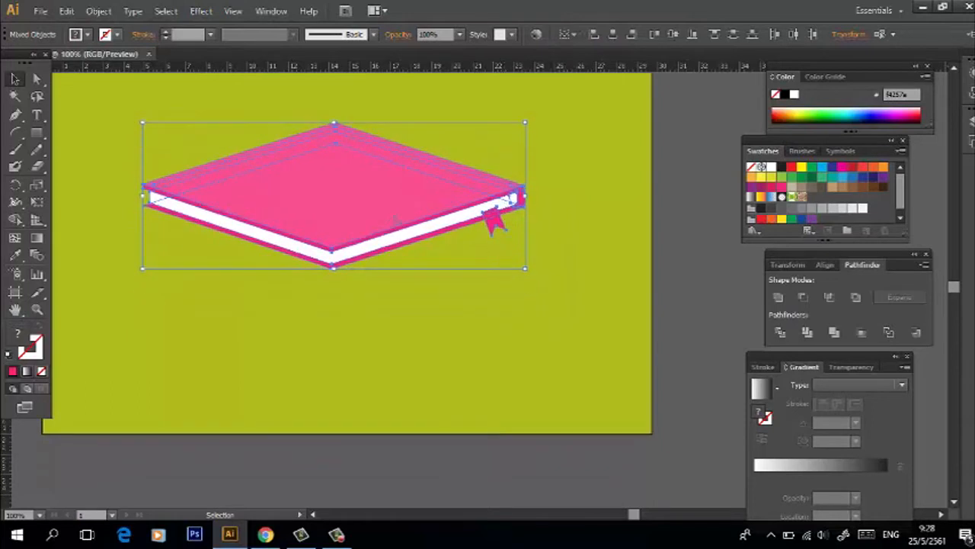
{"action": "left_click_drag", "start_coordinate": [390, 211], "coordinate": [510, 431]}
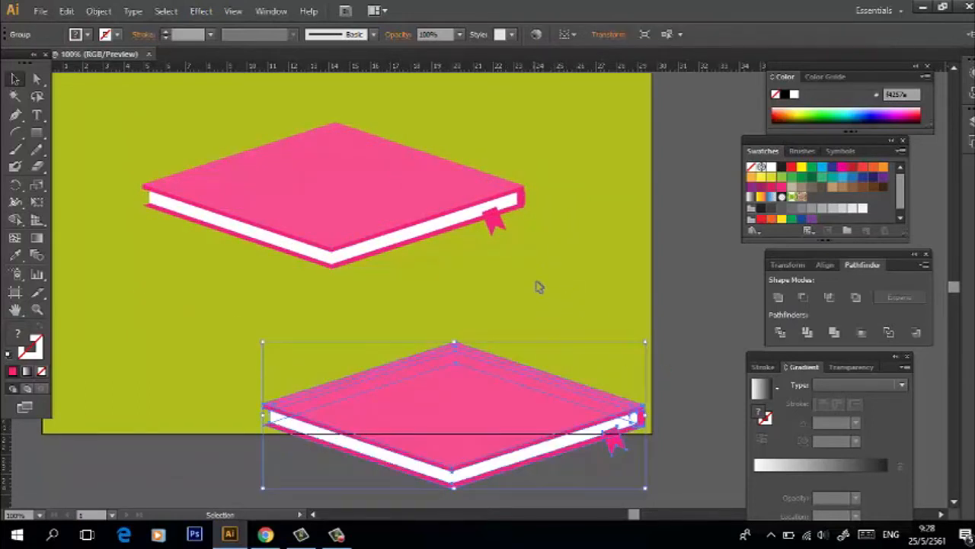
{"action": "left_click", "coordinate": [522, 263]}
Ungroup the upper book and fill its top face with the bright blue swatch, 00aeef
{"action": "left_click", "coordinate": [515, 190]}
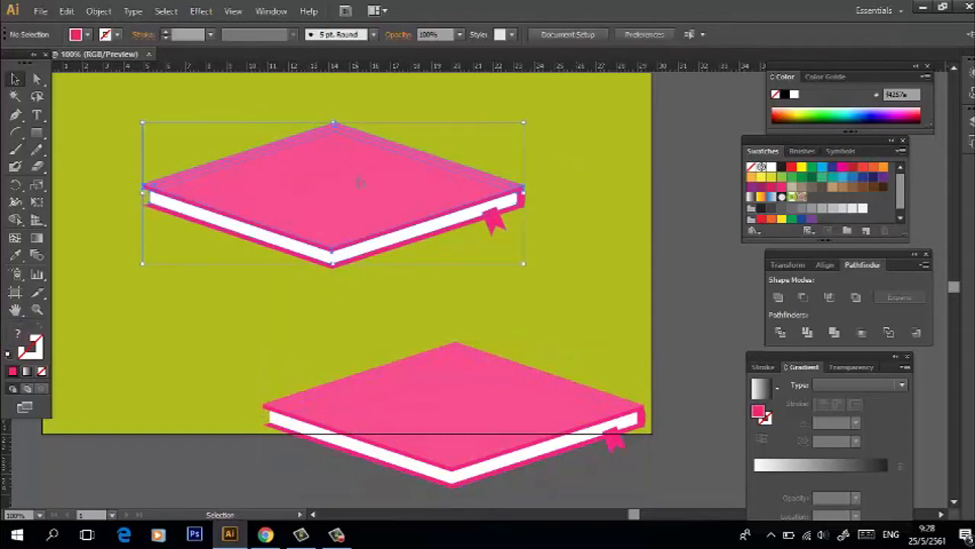
{"action": "right_click", "coordinate": [373, 172]}
{"action": "left_click", "coordinate": [496, 257]}
{"action": "left_click", "coordinate": [429, 212]}
{"action": "left_click", "coordinate": [412, 200]}
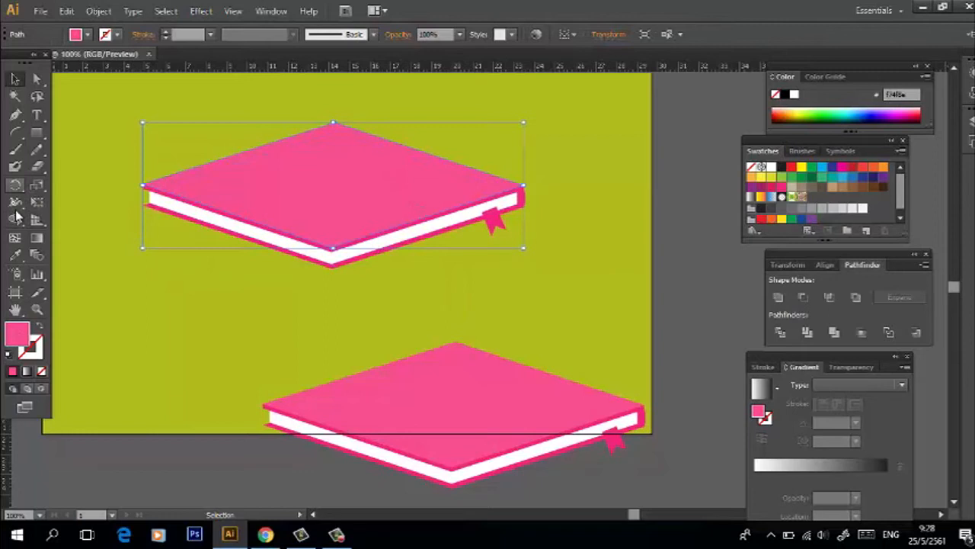
{"action": "left_click", "coordinate": [15, 255]}
{"action": "left_click", "coordinate": [821, 166]}
{"action": "key", "text": "v"}
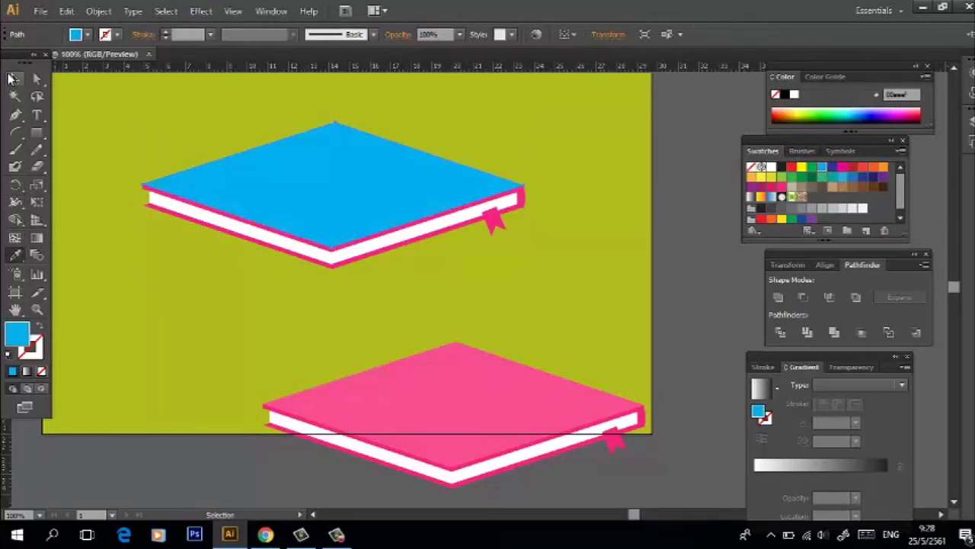
Recolour the edge of the upper book's top cover with a darker blue, 0291bc
{"action": "left_click", "coordinate": [162, 197]}
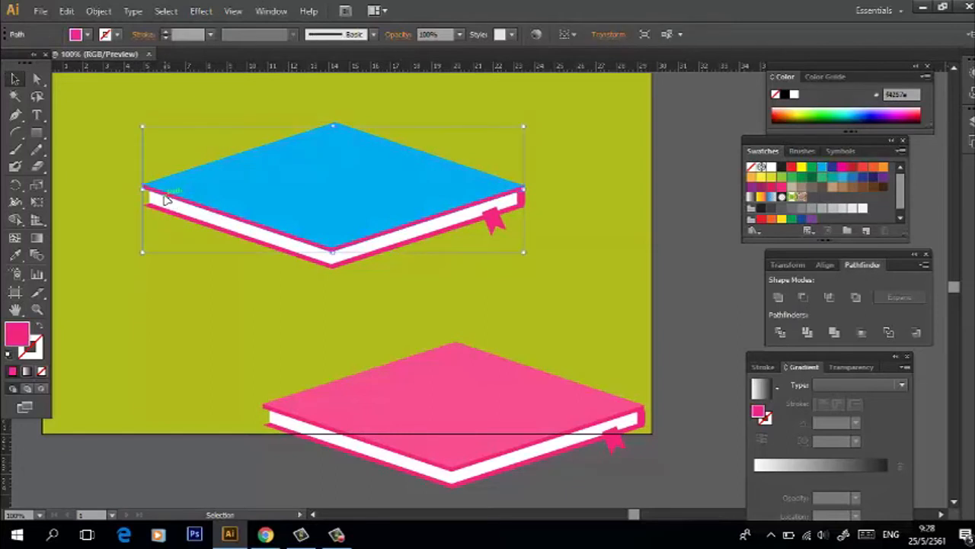
{"action": "left_click", "coordinate": [15, 255]}
{"action": "left_click", "coordinate": [185, 196]}
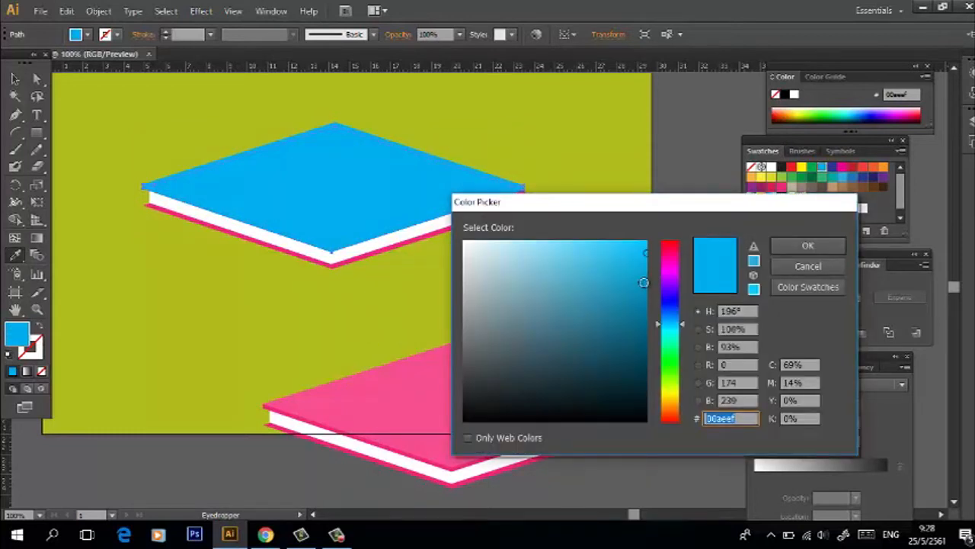
{"action": "left_click", "coordinate": [807, 245]}
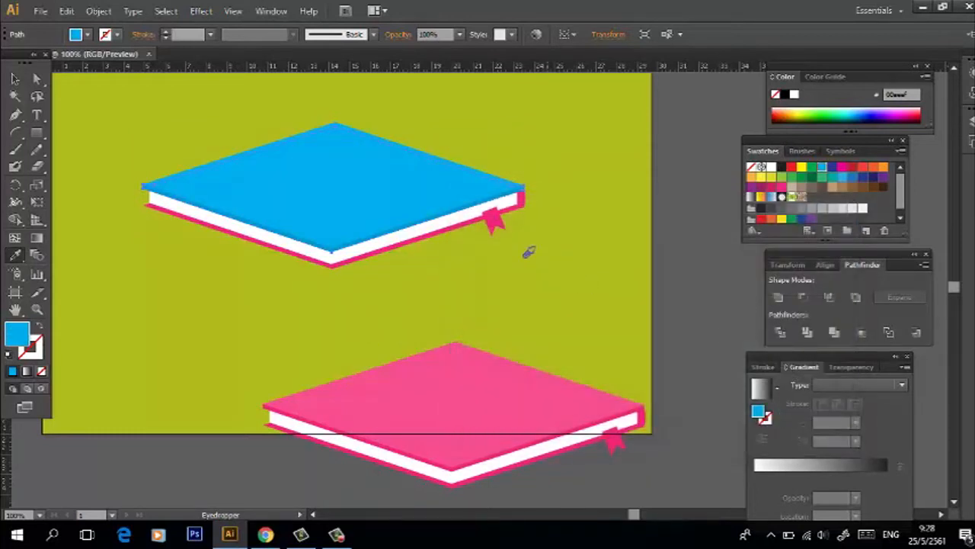
{"action": "left_click", "coordinate": [16, 79]}
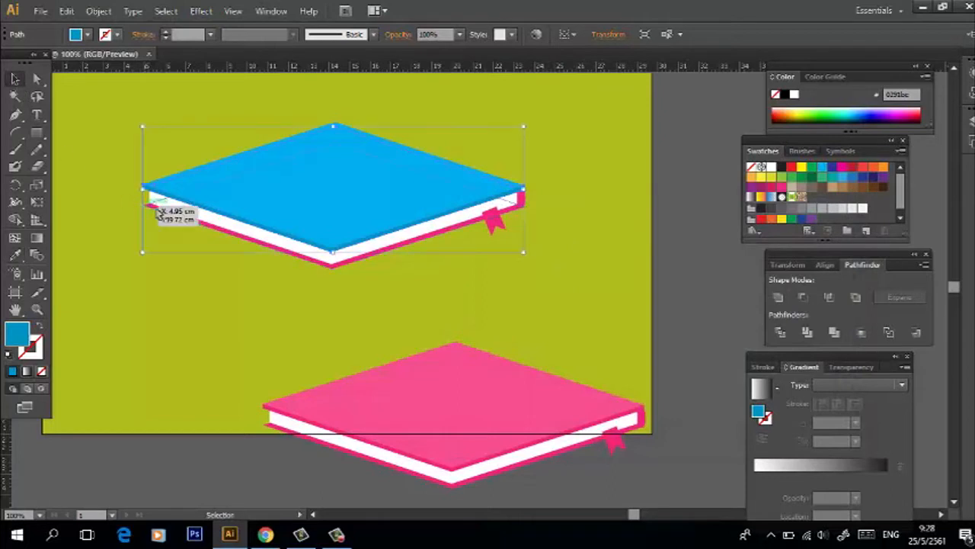
Recolour the upper book's bottom cover with the dark blue sampled from the top cover's edge using the Eyedropper
{"action": "left_click", "coordinate": [156, 217]}
{"action": "left_click", "coordinate": [17, 254]}
{"action": "left_click", "coordinate": [150, 185]}
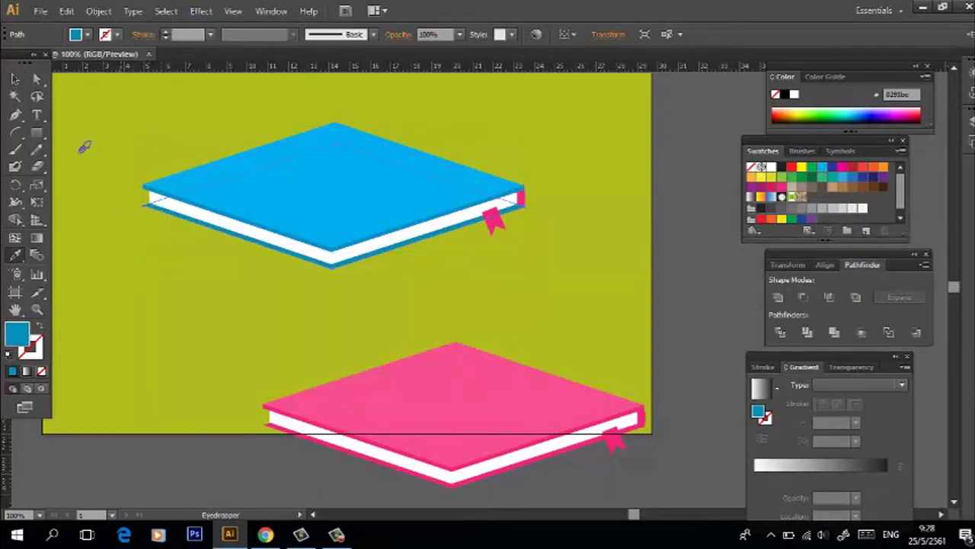
{"action": "left_click", "coordinate": [15, 79]}
{"action": "left_click", "coordinate": [325, 227]}
{"action": "left_click", "coordinate": [538, 296]}
Recolour the upper book's spine and bookmark ribbon together with the dark blue 0291bc sampled from the bottom cover
{"action": "left_click", "coordinate": [496, 223]}
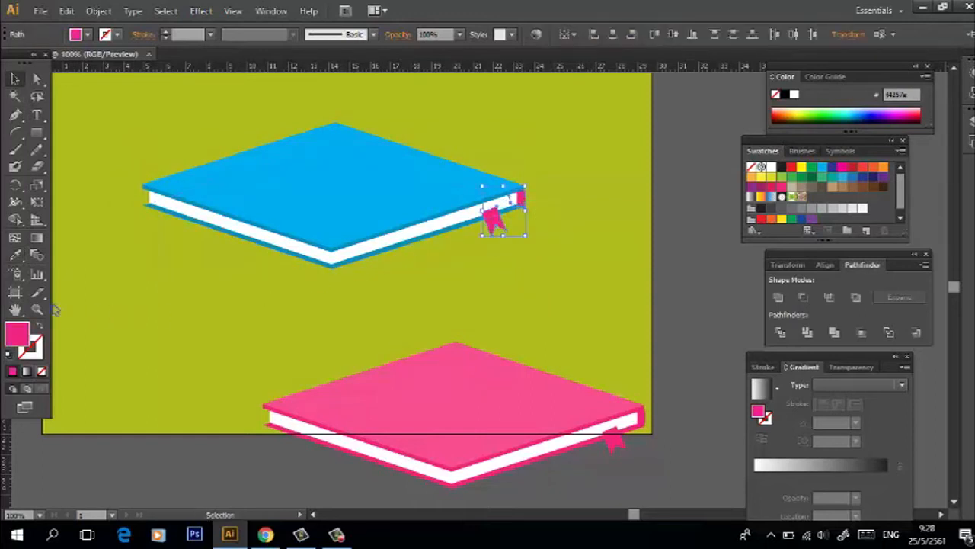
{"action": "left_click", "coordinate": [17, 254]}
{"action": "left_click", "coordinate": [267, 238]}
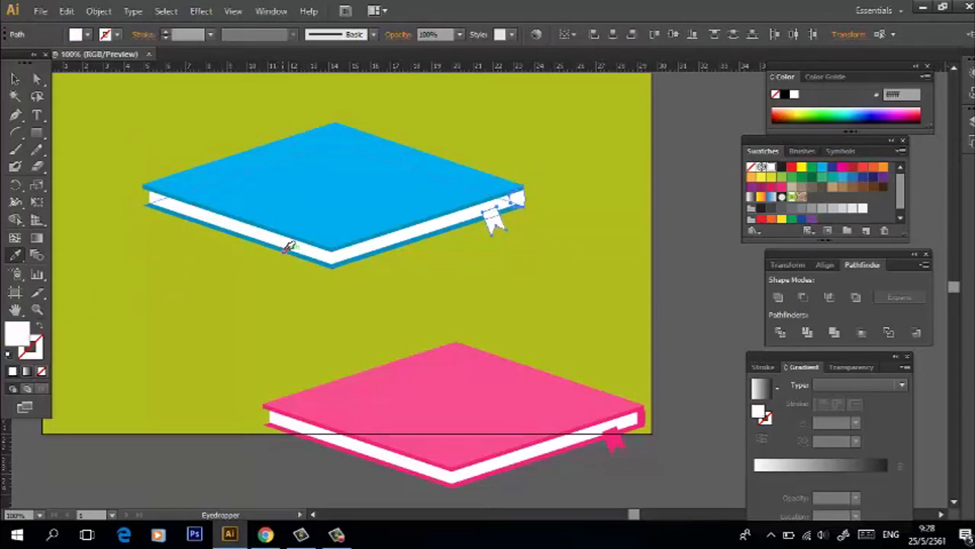
{"action": "left_click", "coordinate": [288, 248]}
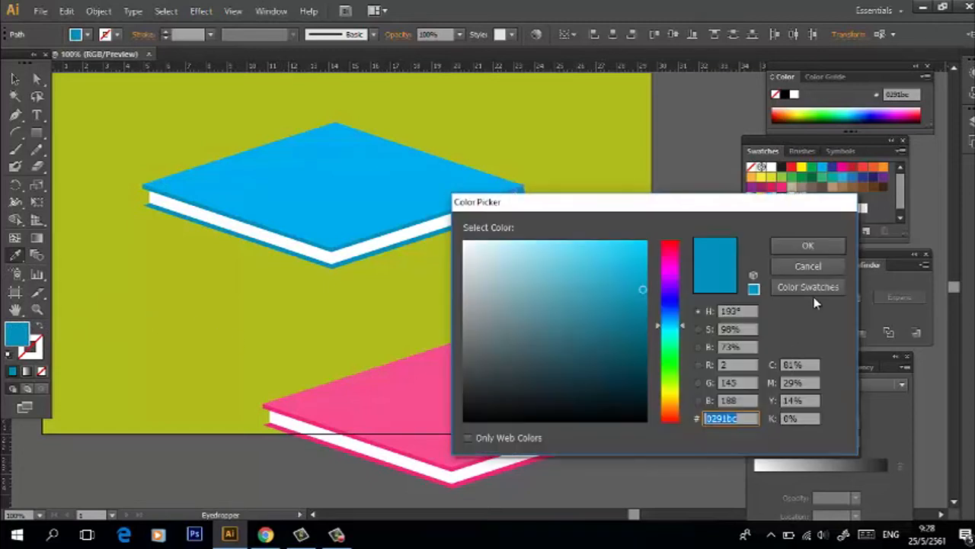
{"action": "left_click", "coordinate": [809, 247]}
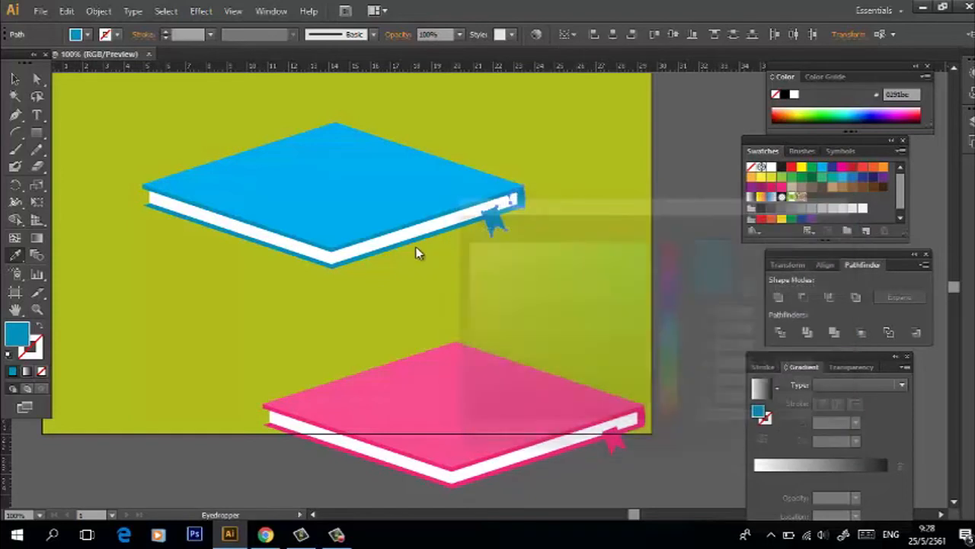
{"action": "left_click", "coordinate": [15, 79]}
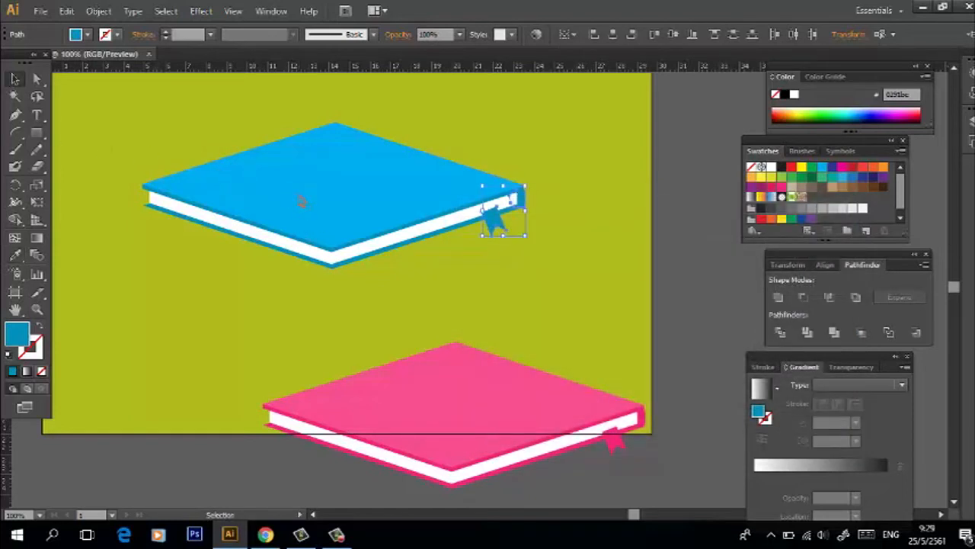
Keep the blue book's top face at 00aeef and group all parts of the blue book
{"action": "left_click", "coordinate": [298, 203]}
{"action": "double_click", "coordinate": [21, 335]}
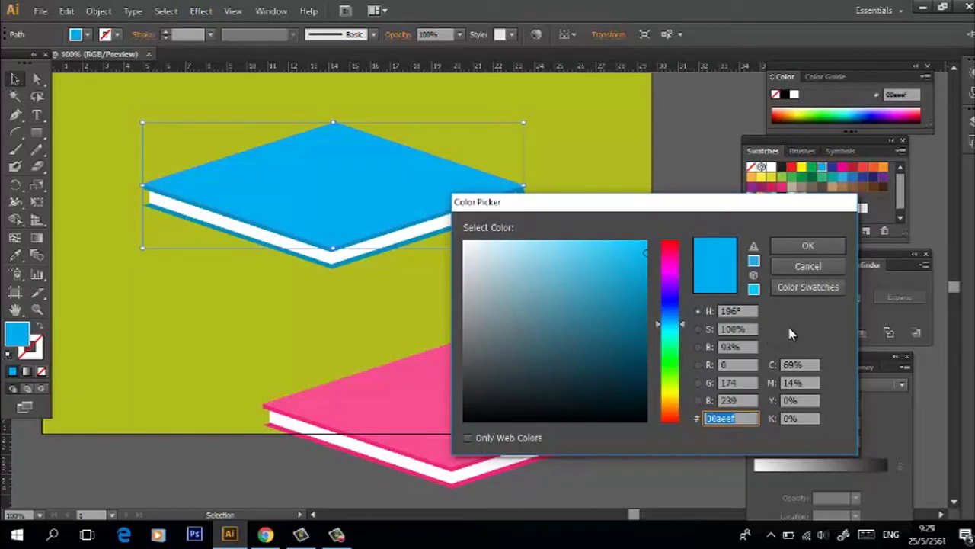
{"action": "left_click", "coordinate": [808, 244]}
{"action": "left_click_drag", "start_coordinate": [575, 259], "coordinate": [157, 144]}
{"action": "key", "text": "a"}
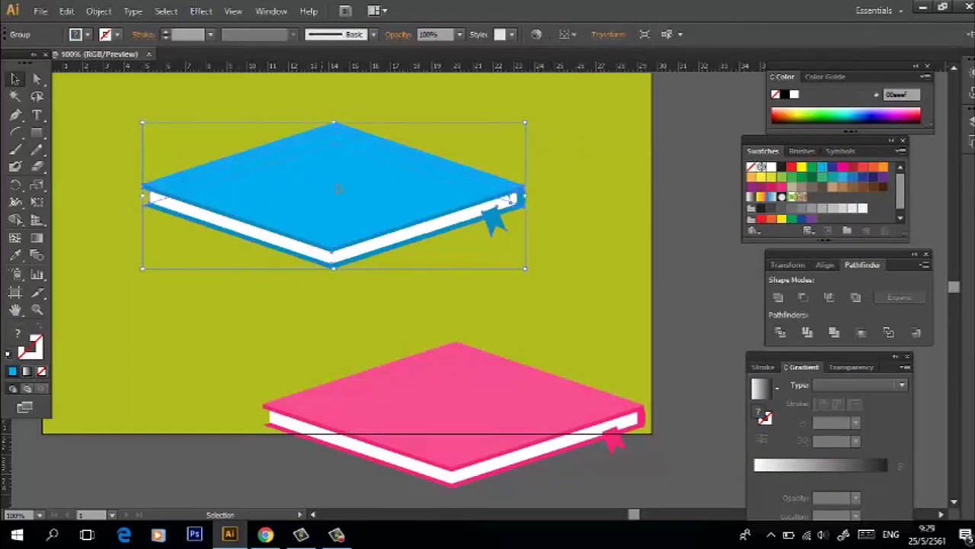
Move the separate graduation cap down onto the artboard over the blue book and bring it to the front
{"action": "key", "text": "ctrl+minus"}
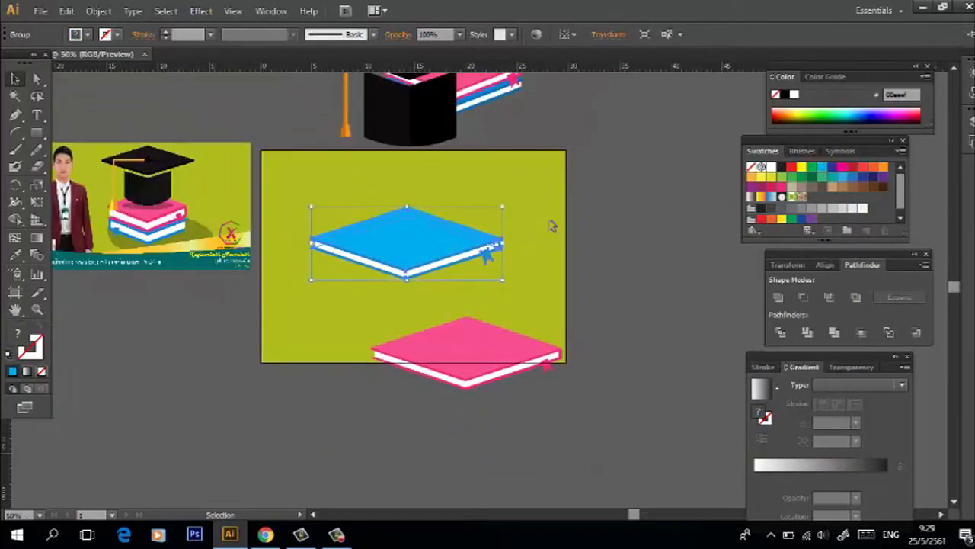
{"action": "left_click", "coordinate": [442, 163]}
{"action": "left_click", "coordinate": [431, 130]}
{"action": "scroll", "coordinate": [427, 153], "scroll_direction": "up", "scroll_amount": 3}
{"action": "left_click_drag", "start_coordinate": [408, 246], "coordinate": [411, 353]}
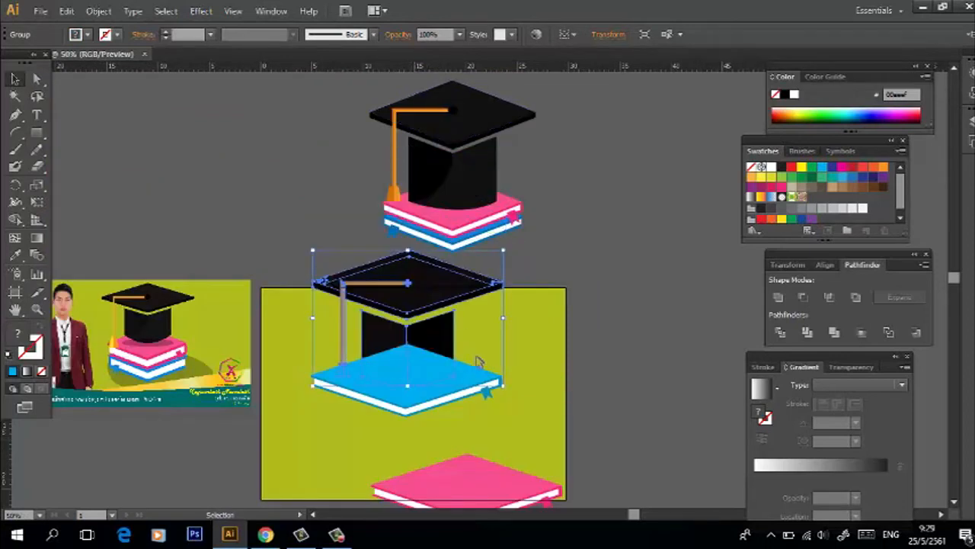
{"action": "right_click", "coordinate": [429, 326]}
{"action": "mouse_move", "coordinate": [544, 447]}
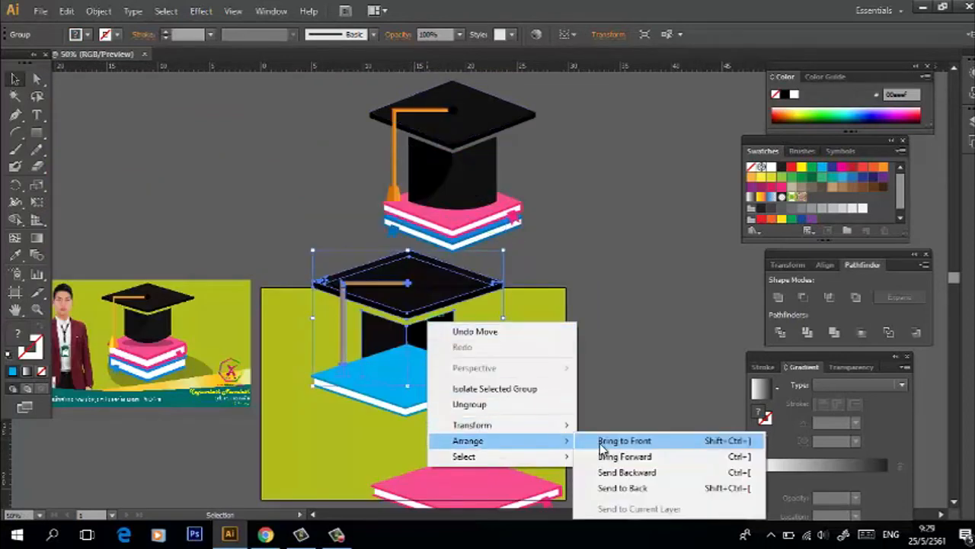
{"action": "left_click", "coordinate": [602, 438]}
{"action": "left_click", "coordinate": [528, 397]}
Move both books to the artboard's lower left corner, stacking the pink book above the blue one
{"action": "left_click", "coordinate": [472, 390]}
{"action": "left_click_drag", "start_coordinate": [473, 390], "coordinate": [466, 419]}
{"action": "left_click_drag", "start_coordinate": [402, 404], "coordinate": [364, 447]}
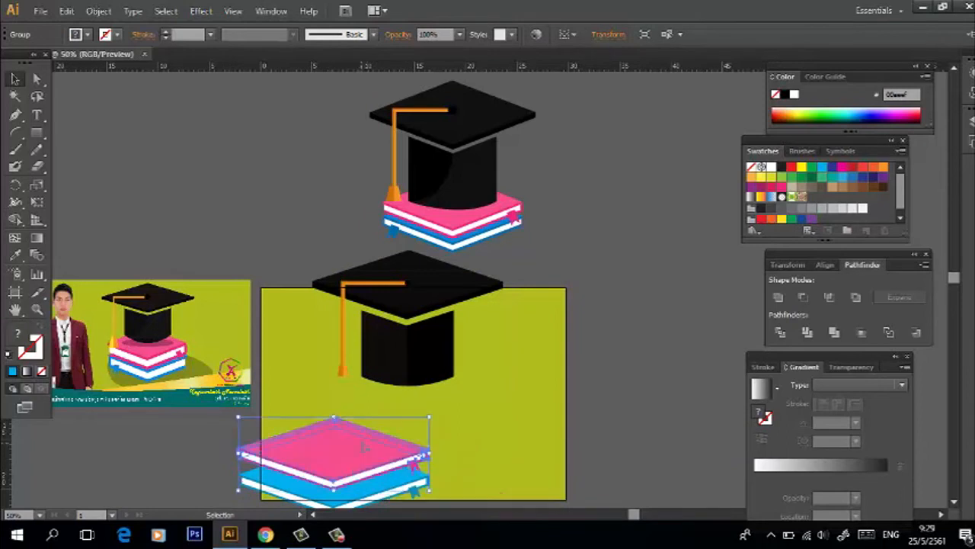
Align the pink and blue books to each other on their horizontal centres
{"action": "scroll", "coordinate": [518, 440], "scroll_direction": "down", "scroll_amount": 3}
{"action": "left_click_drag", "start_coordinate": [479, 450], "coordinate": [415, 400]}
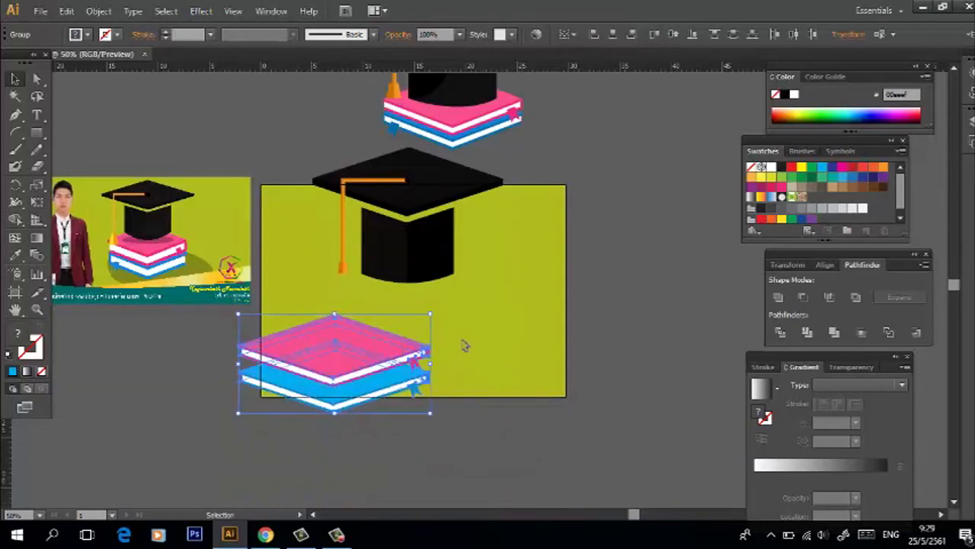
{"action": "left_click", "coordinate": [825, 265]}
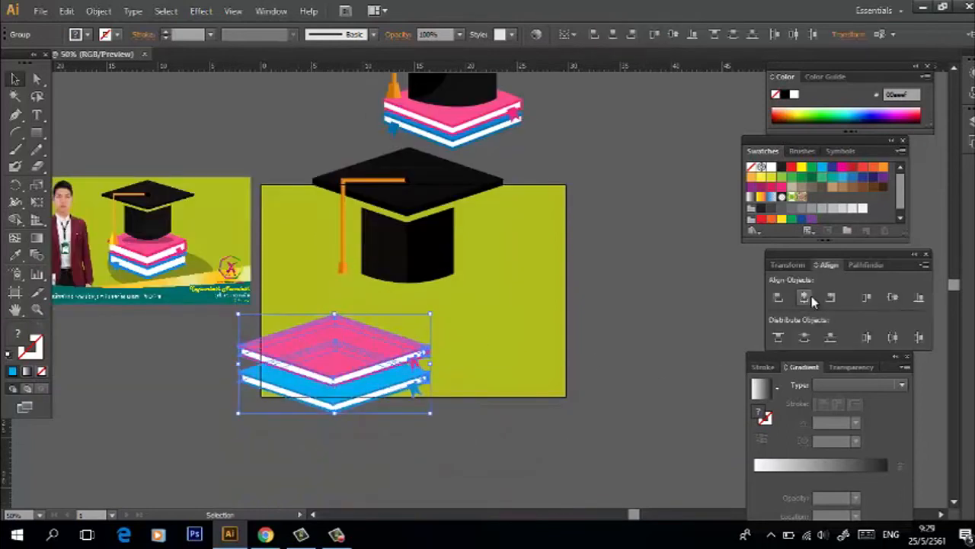
{"action": "left_click", "coordinate": [385, 425]}
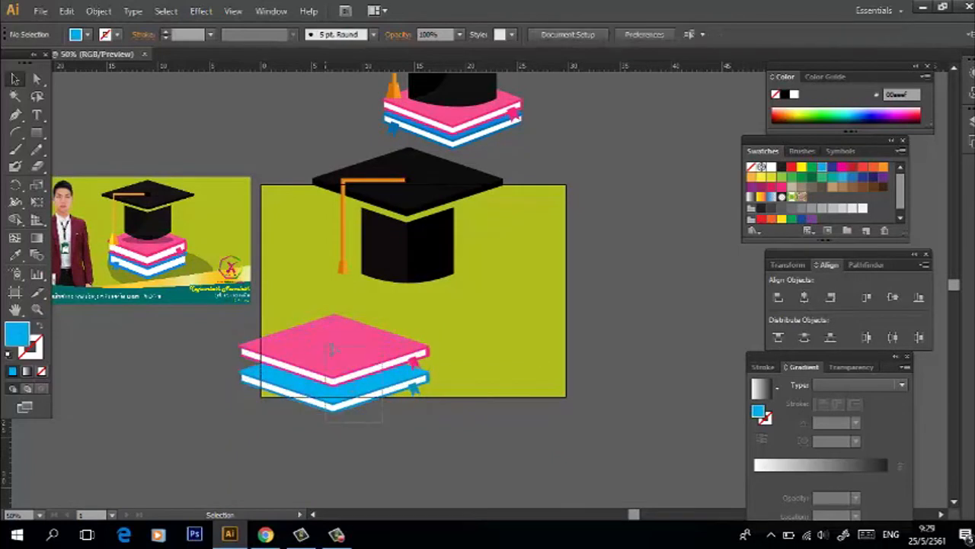
Scale the stacked books down slightly narrower than the cap's board, place them below the cap and seat the cap on the pink cover
{"action": "left_click_drag", "start_coordinate": [330, 348], "coordinate": [330, 348]}
{"action": "left_click_drag", "start_coordinate": [431, 408], "coordinate": [480, 358]}
{"action": "left_click", "coordinate": [538, 330]}
{"action": "left_click_drag", "start_coordinate": [414, 253], "coordinate": [409, 280]}
{"action": "left_click", "coordinate": [496, 283]}
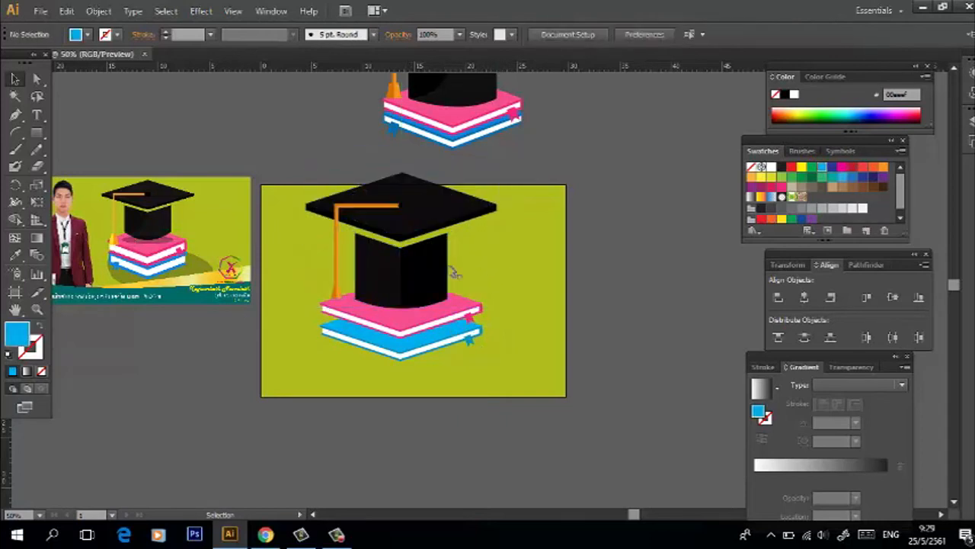
Draw a flat ellipse on the pink cover at the cap's base, fill it with black and set its opacity to 40%
{"action": "left_click_drag", "start_coordinate": [36, 133], "coordinate": [66, 165]}
{"action": "left_click_drag", "start_coordinate": [355, 302], "coordinate": [451, 317]}
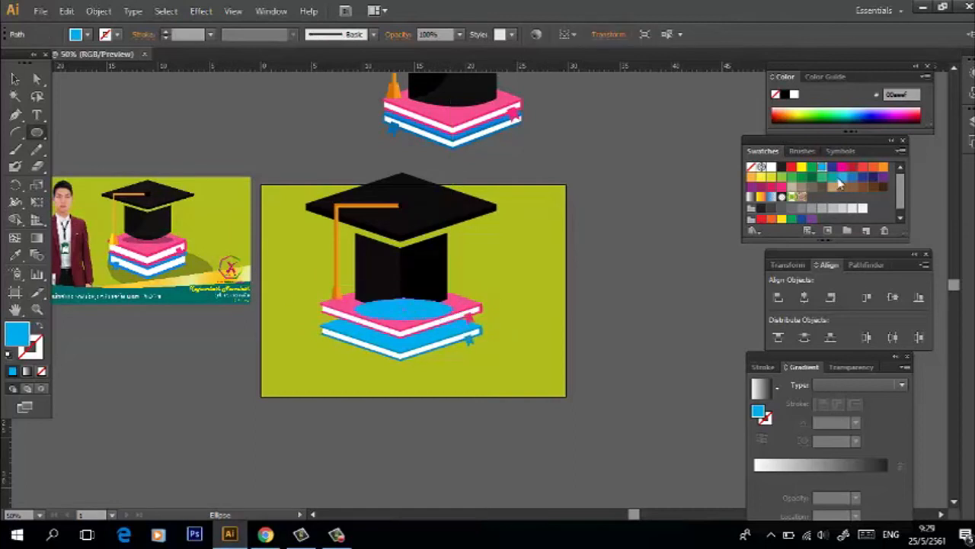
{"action": "left_click", "coordinate": [782, 170]}
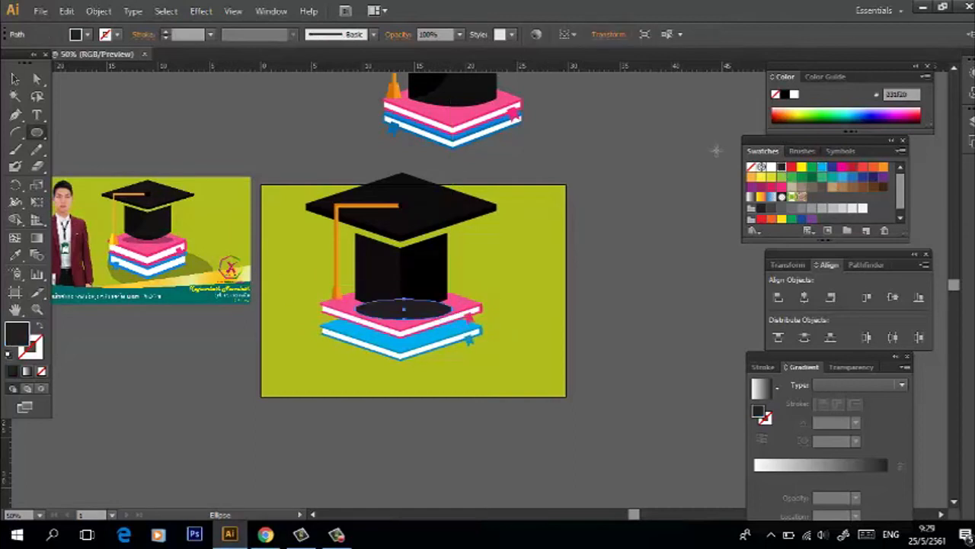
{"action": "left_click", "coordinate": [460, 34]}
{"action": "left_click", "coordinate": [467, 120]}
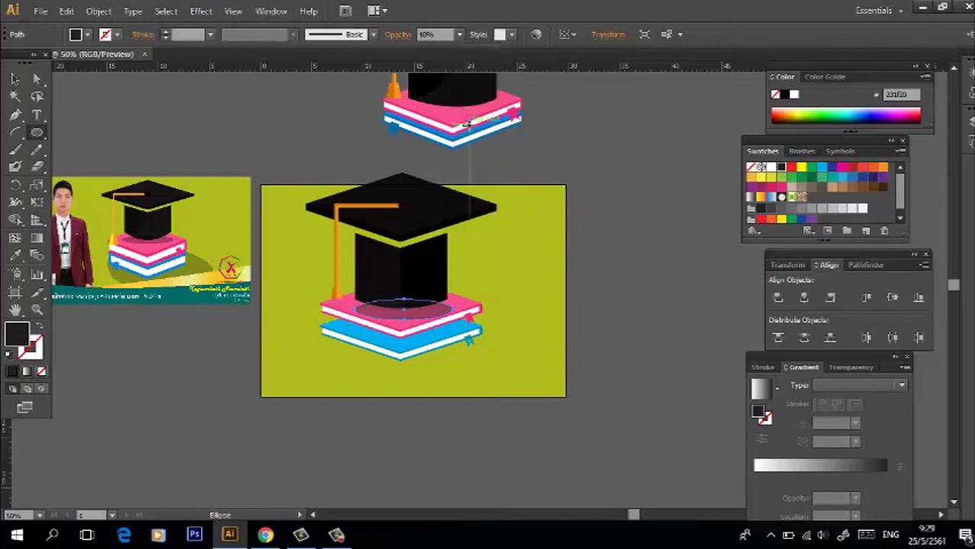
Bring the graduation cap group to the front, above the shadow ellipse
{"action": "left_click", "coordinate": [15, 78]}
{"action": "left_click", "coordinate": [415, 216]}
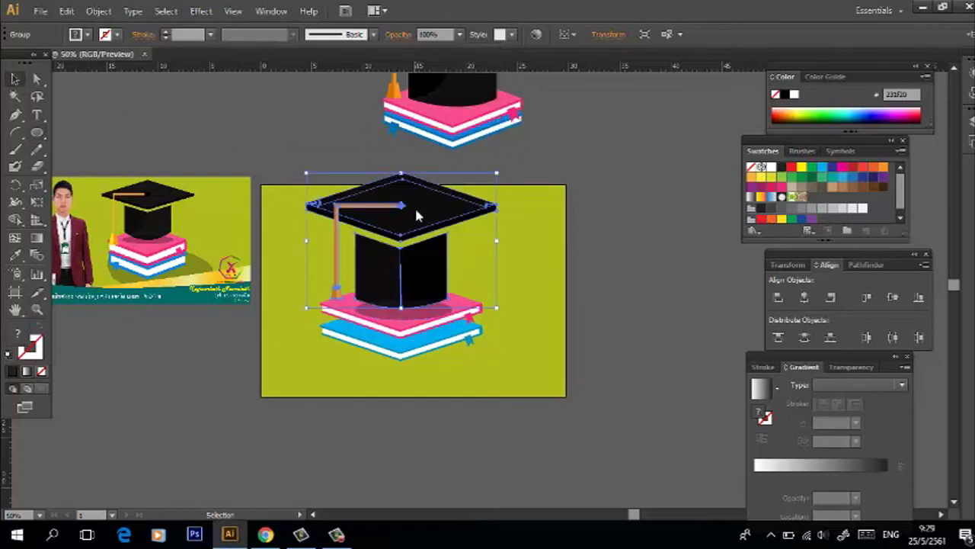
{"action": "right_click", "coordinate": [415, 216]}
{"action": "mouse_move", "coordinate": [481, 332]}
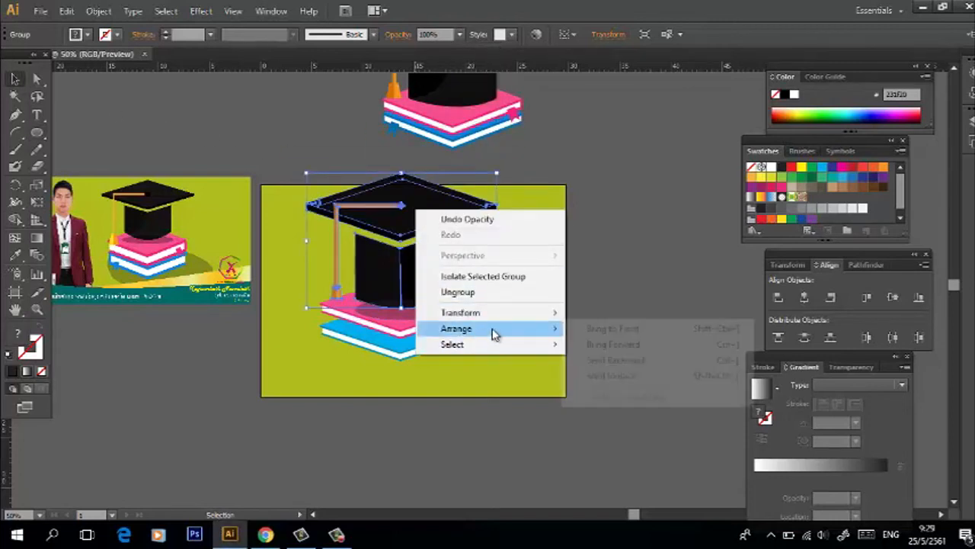
{"action": "left_click", "coordinate": [598, 329]}
{"action": "left_click", "coordinate": [601, 298]}
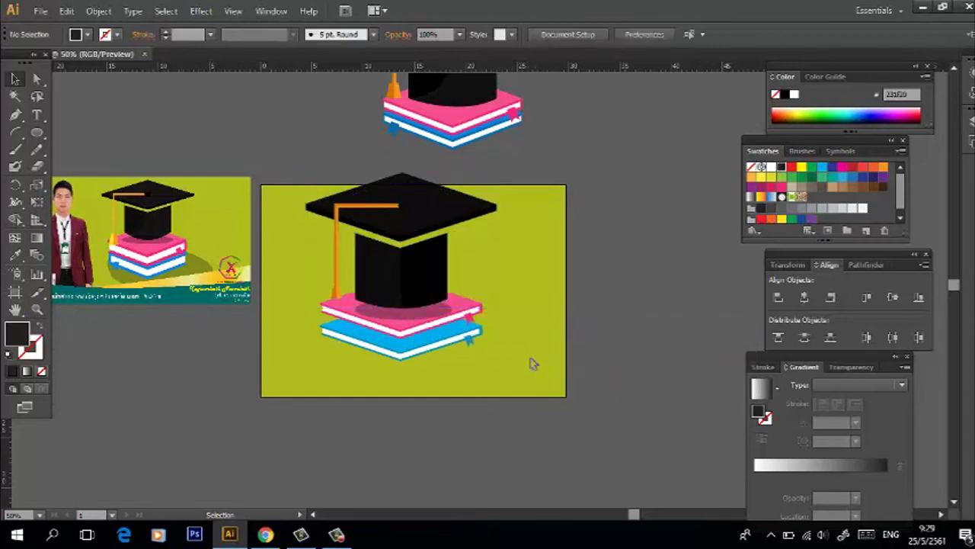
Group the cap, shadow ellipse and both books, scale the group down and place it near the centre of the green artboard
{"action": "left_click_drag", "start_coordinate": [301, 188], "coordinate": [550, 340]}
{"action": "key", "text": "a"}
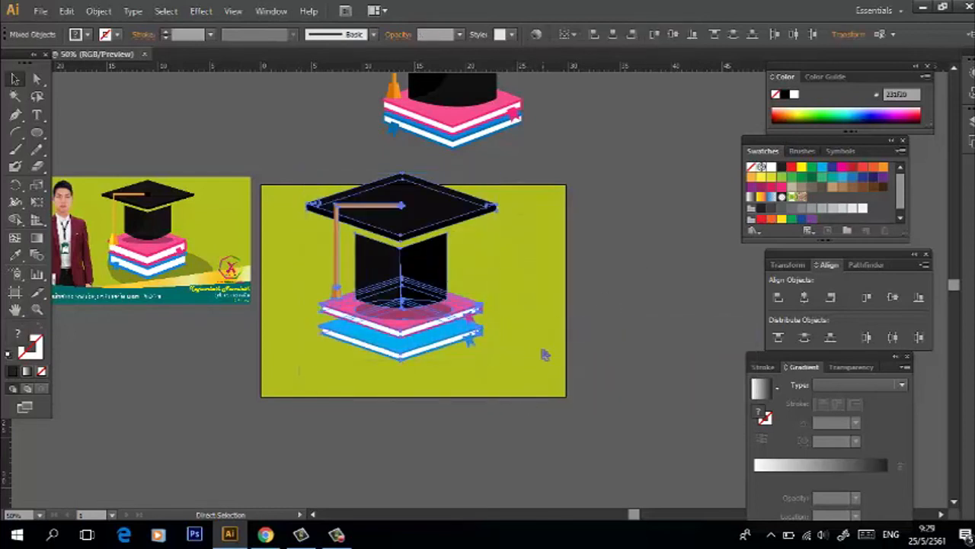
{"action": "key", "text": "ctrl+g"}
{"action": "key", "text": "v"}
{"action": "left_click_drag", "start_coordinate": [498, 348], "coordinate": [554, 316]}
{"action": "left_click", "coordinate": [572, 294]}
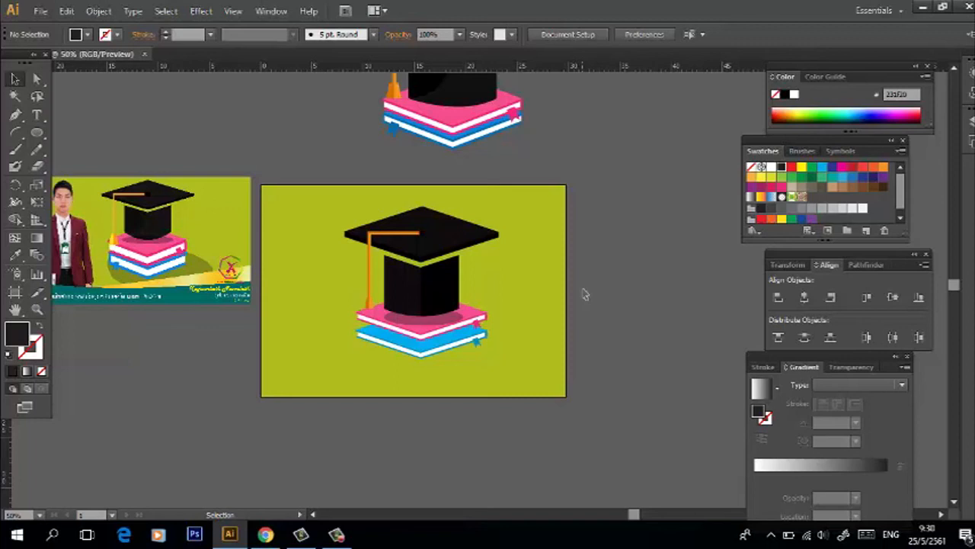
{"action": "scroll", "coordinate": [586, 274], "scroll_direction": "up", "scroll_amount": 3}
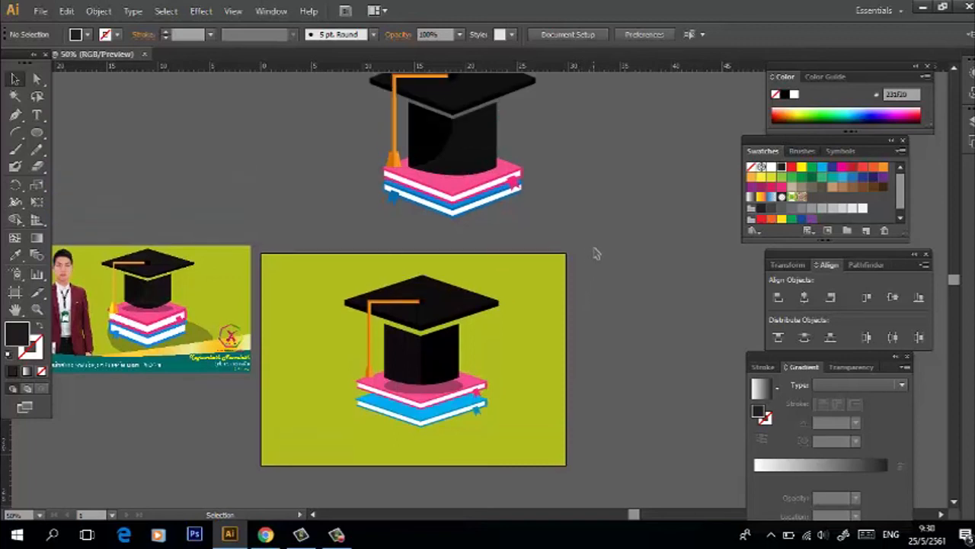